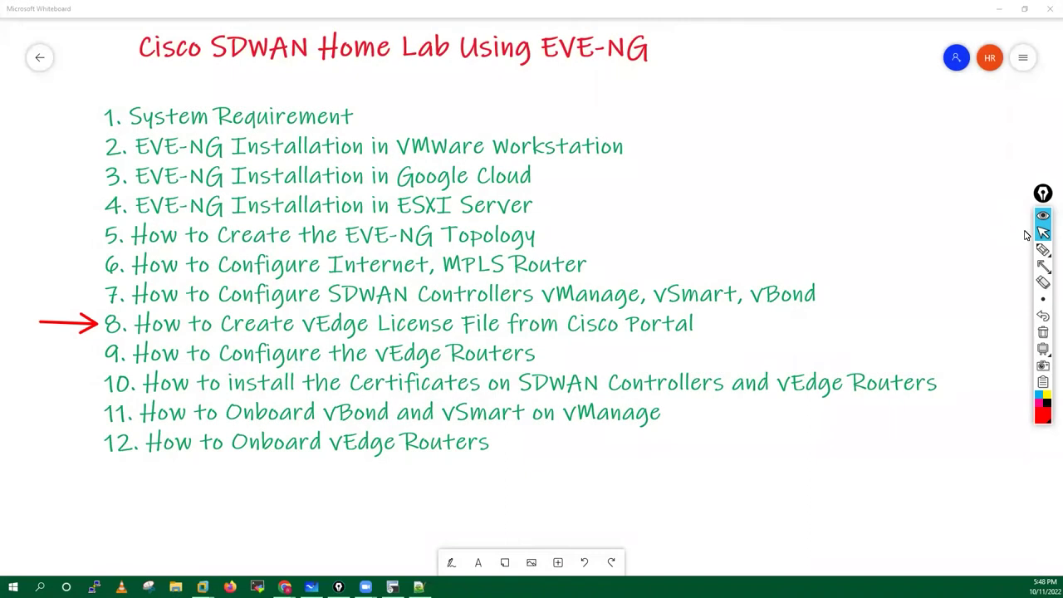
Step: Underline 'How to' and 'License File' on item 8, arrow Cisco Portal, then clear the ink
click(1042, 250)
click(1006, 251)
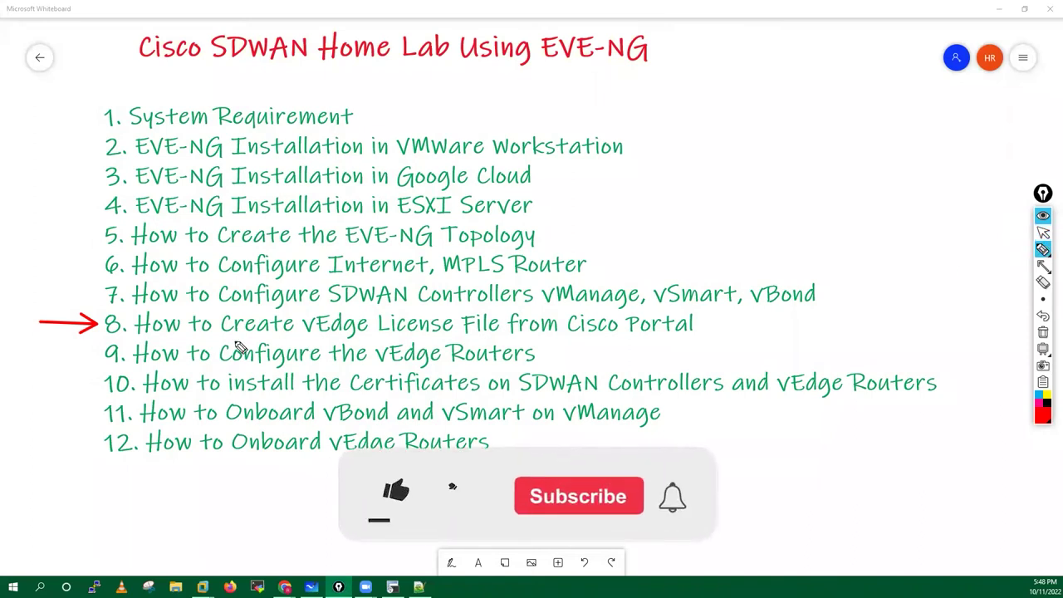
drag(137, 337, 215, 337)
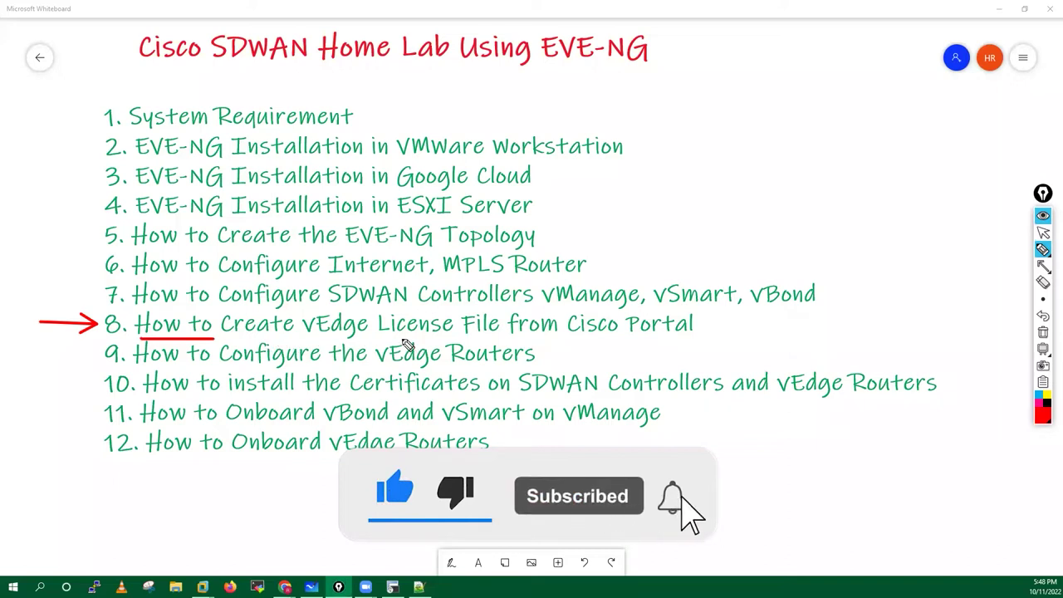
drag(361, 337, 502, 339)
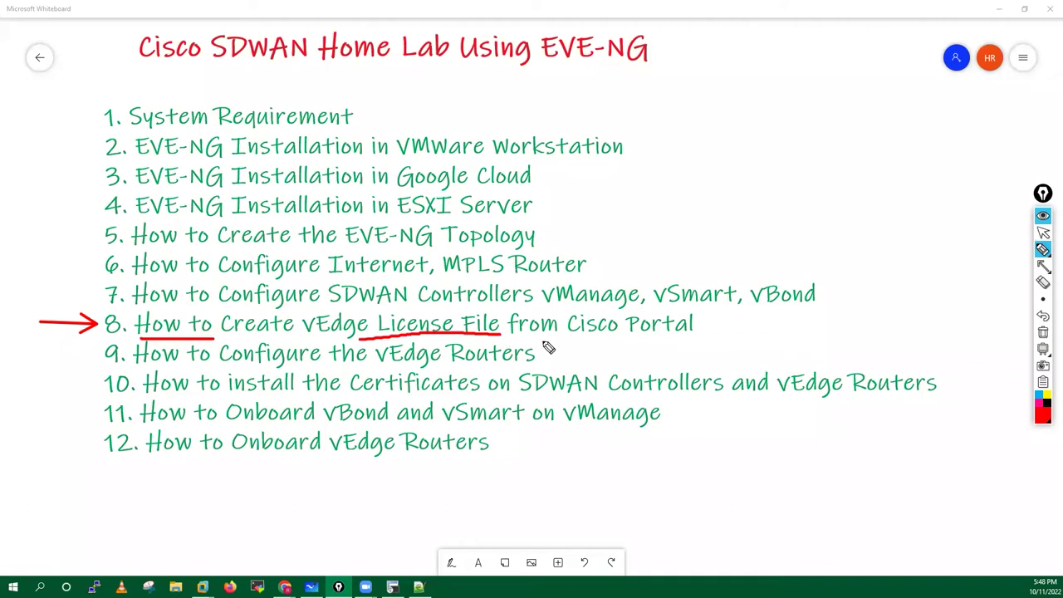
mouse_move(741, 322)
mouse_down()
mouse_move(705, 325)
mouse_move(724, 337)
mouse_up()
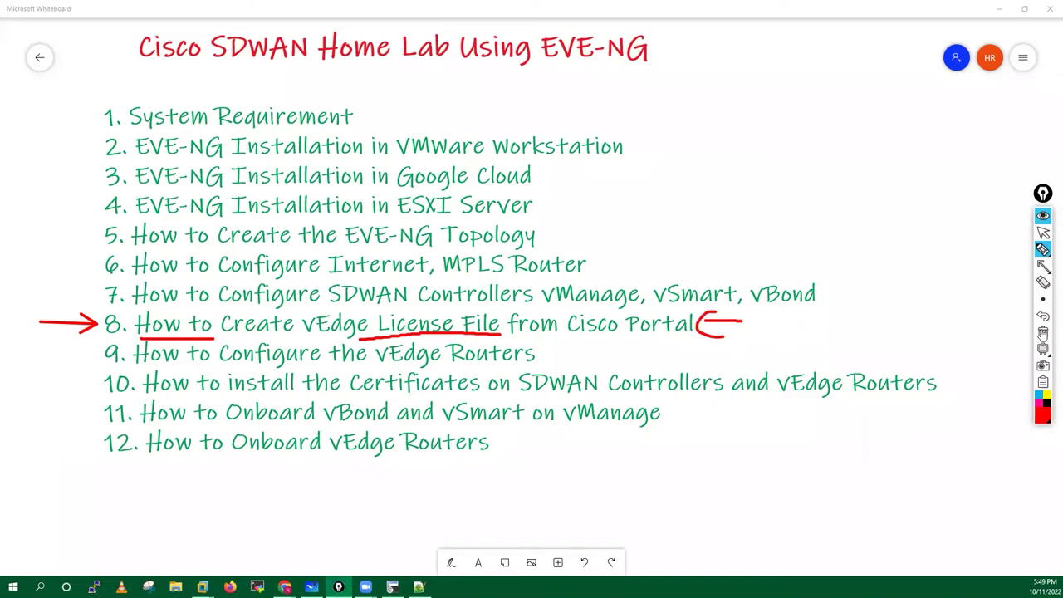
click(1042, 332)
click(1043, 234)
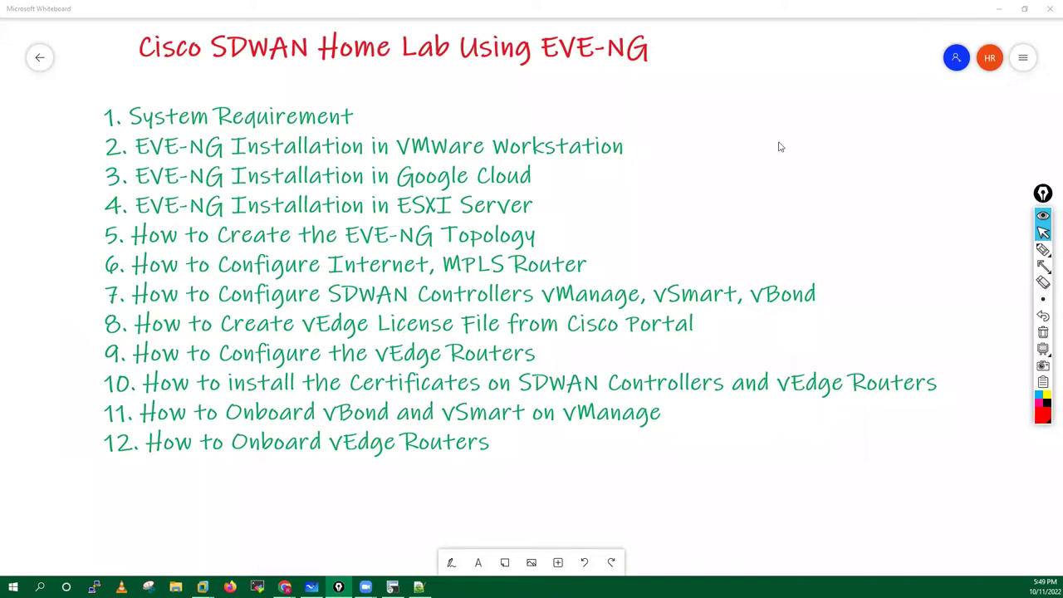
Step: Handwrite a circled '1 Cisco Account' note with arrows, erase it, and minimize the whiteboard
click(1042, 266)
click(1042, 249)
mouse_move(769, 139)
mouse_down()
mouse_move(769, 159)
mouse_move(794, 149)
mouse_move(771, 129)
mouse_move(865, 165)
mouse_up()
drag(880, 151, 918, 166)
mouse_move(903, 160)
mouse_down()
mouse_move(982, 166)
mouse_move(814, 131)
mouse_move(963, 127)
mouse_up()
mouse_move(909, 319)
mouse_down()
mouse_move(874, 191)
mouse_move(884, 202)
mouse_up()
mouse_move(912, 271)
mouse_down()
mouse_move(913, 307)
mouse_move(908, 218)
mouse_move(928, 213)
mouse_up()
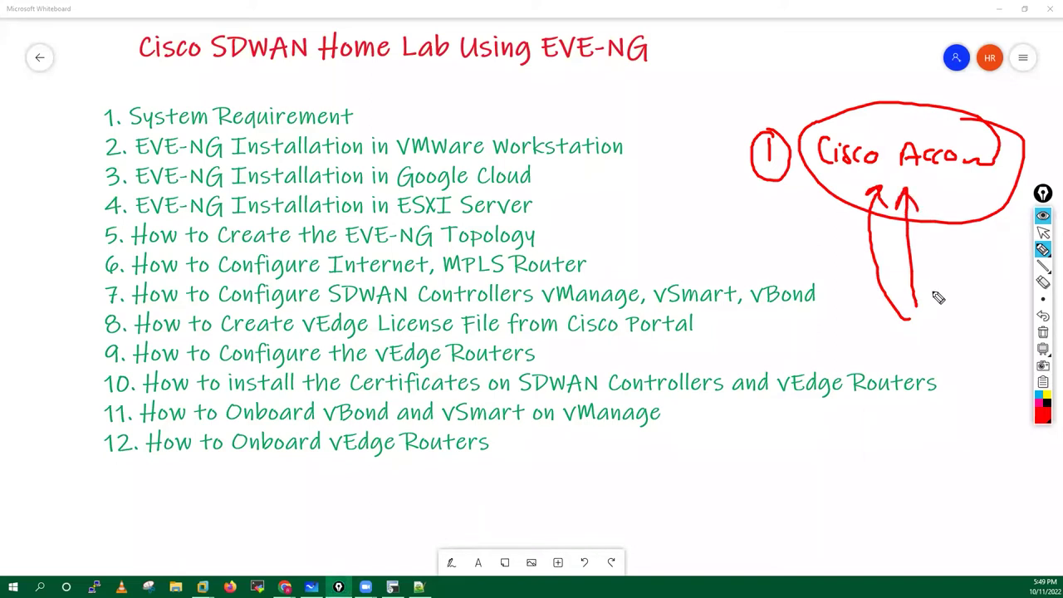
click(1043, 332)
click(1042, 233)
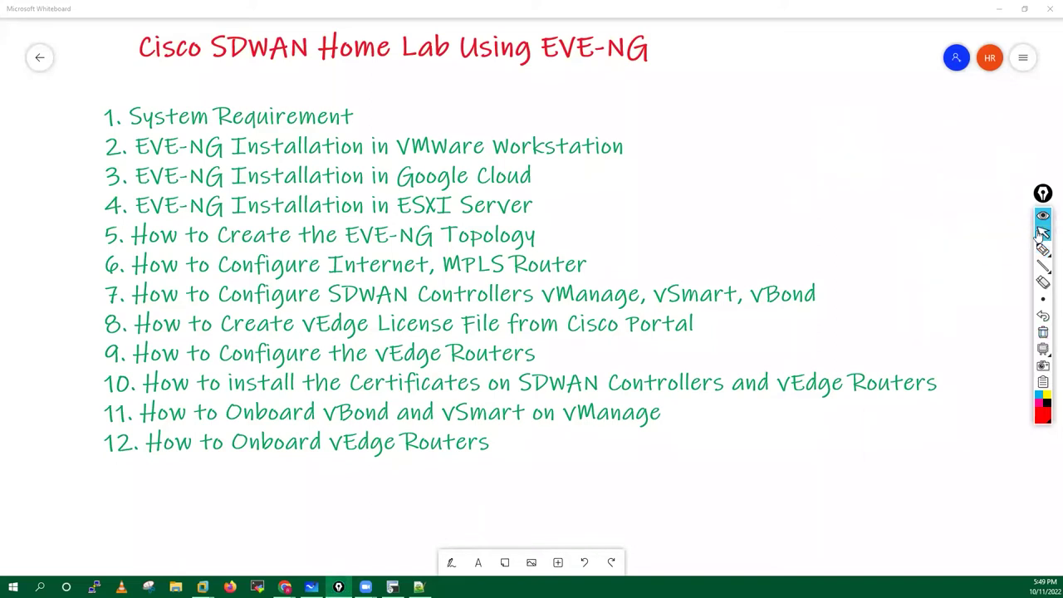
click(999, 9)
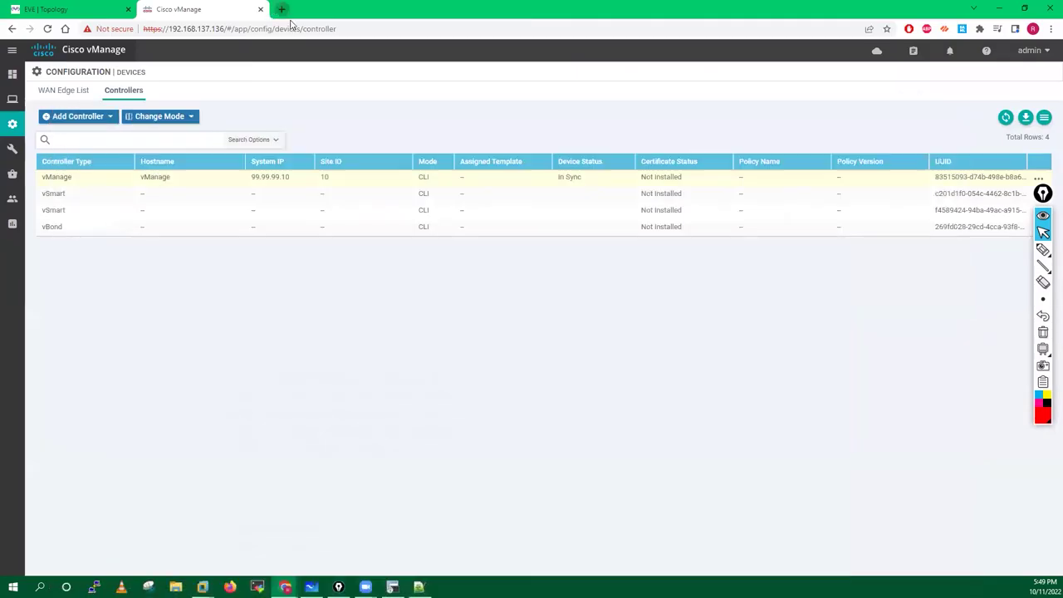
Step: Load software.cisco.com in a new browser tab
click(279, 9)
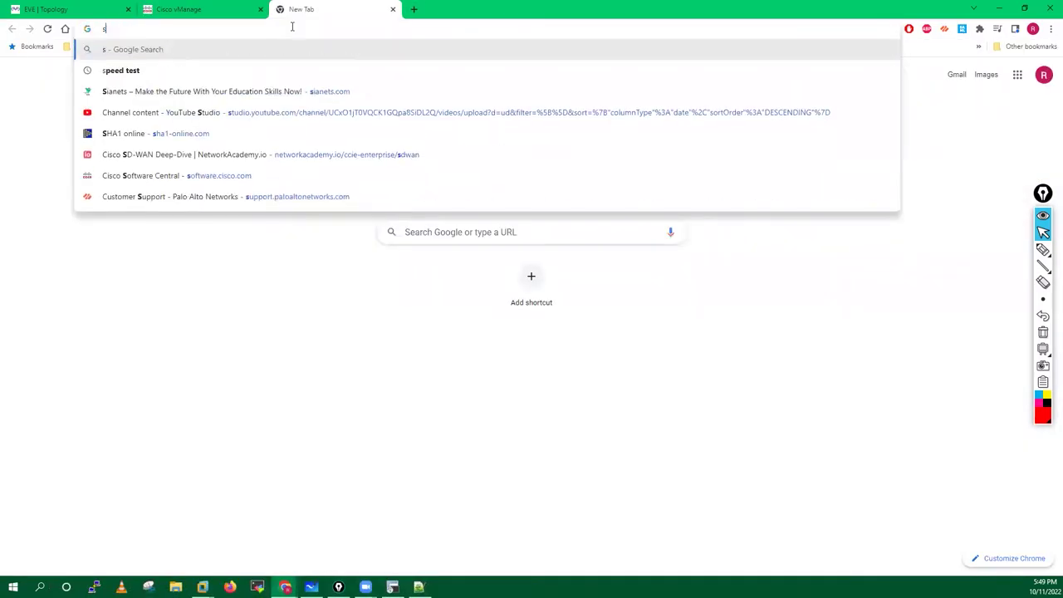
key(Escape)
text(soft)
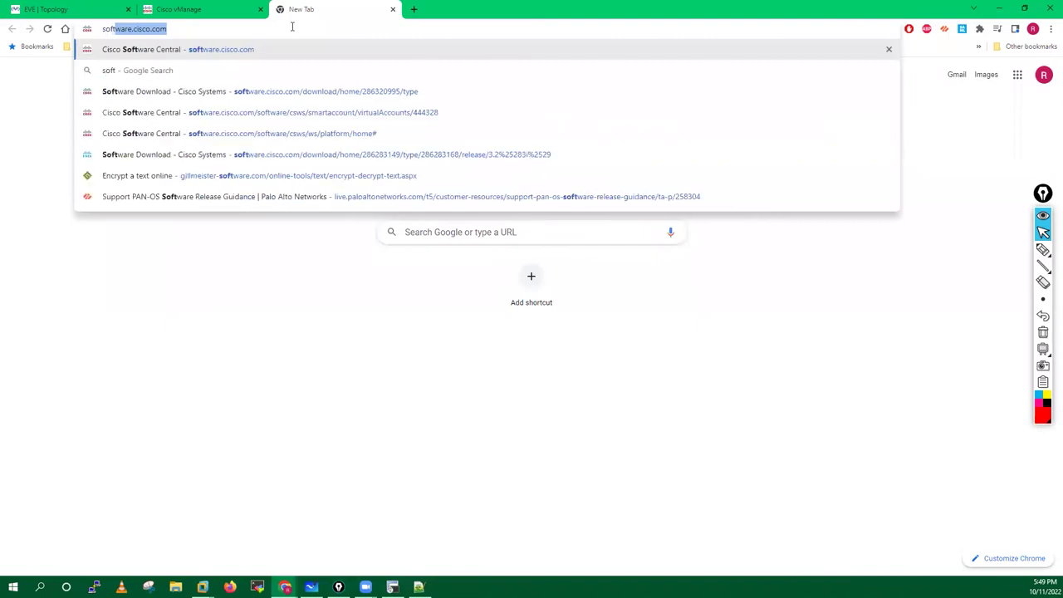
key(Right)
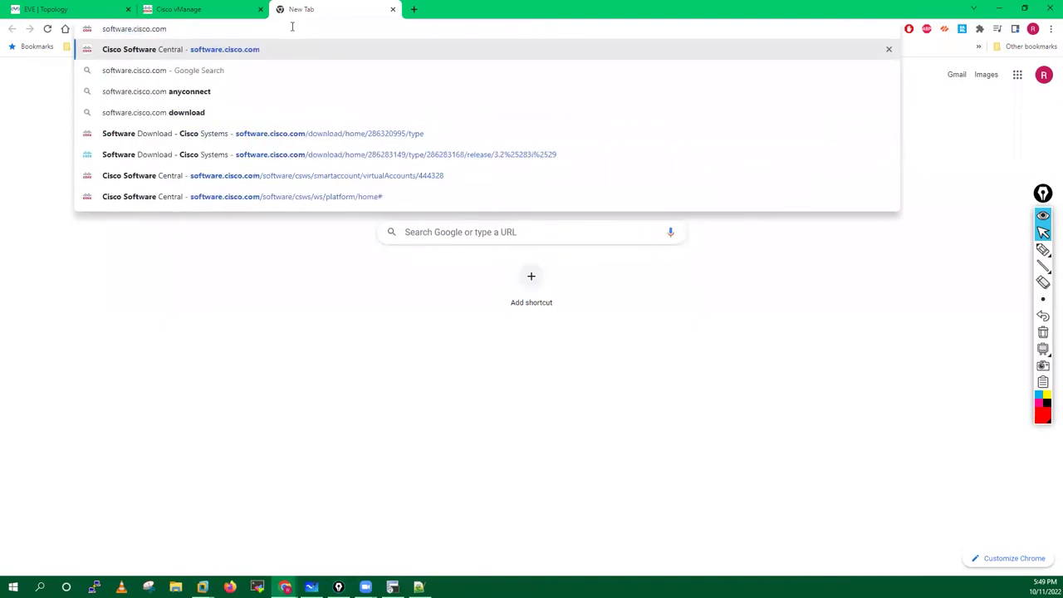
key(Return)
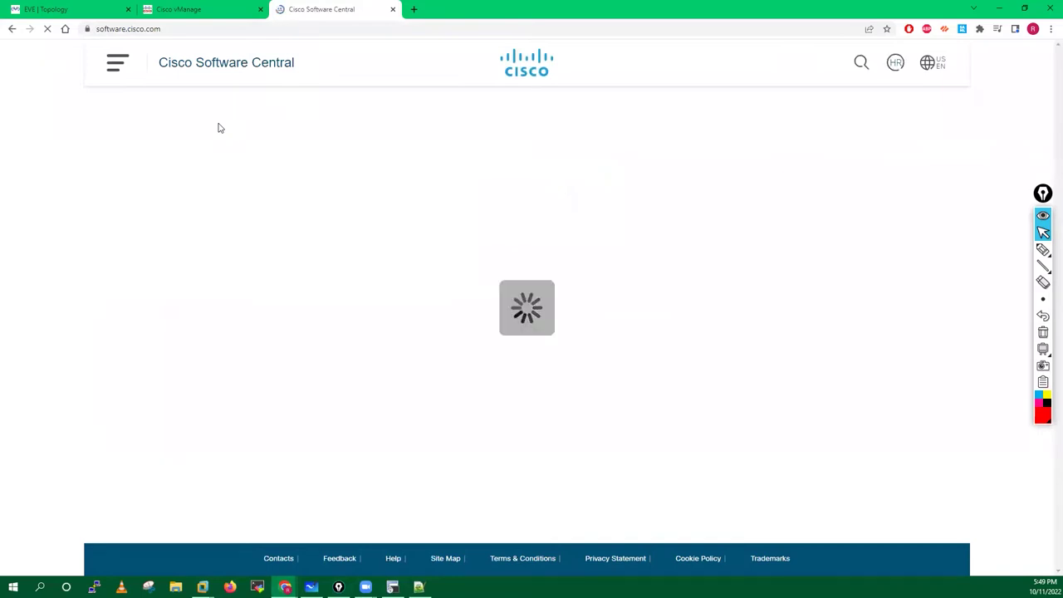
Step: Check the signed-in account details, then scroll down to the Download and manage cards
click(893, 70)
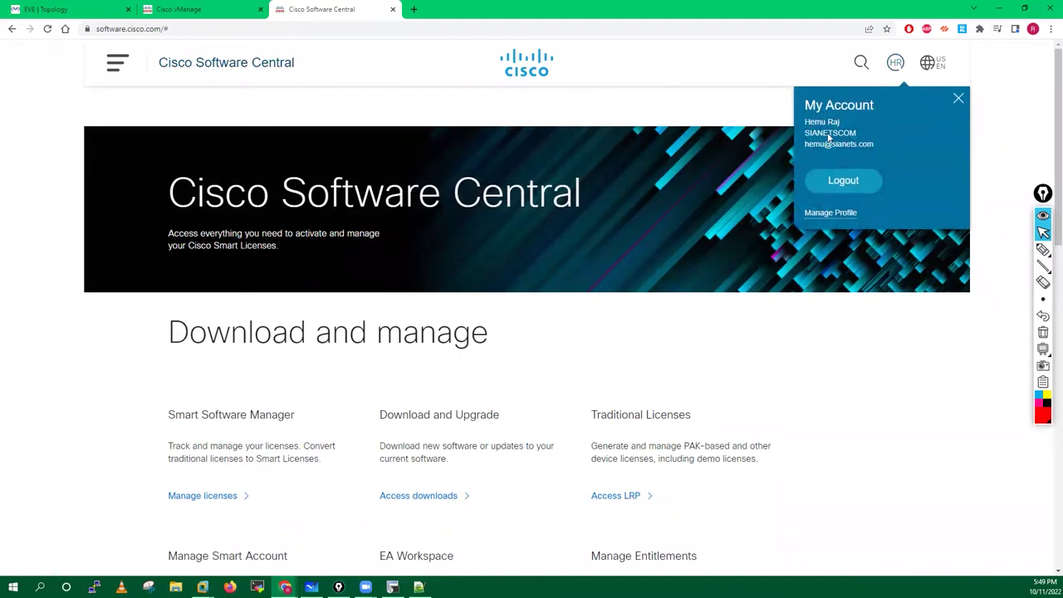
drag(803, 144, 882, 153)
click(957, 99)
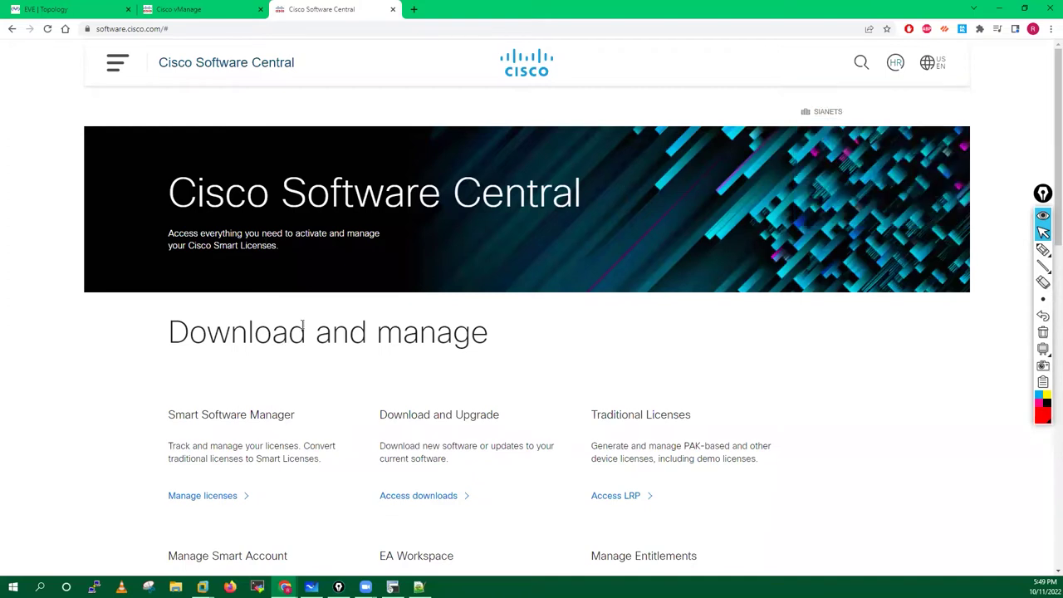
scroll(300, 327, down, 2)
scroll(174, 210, down, 1)
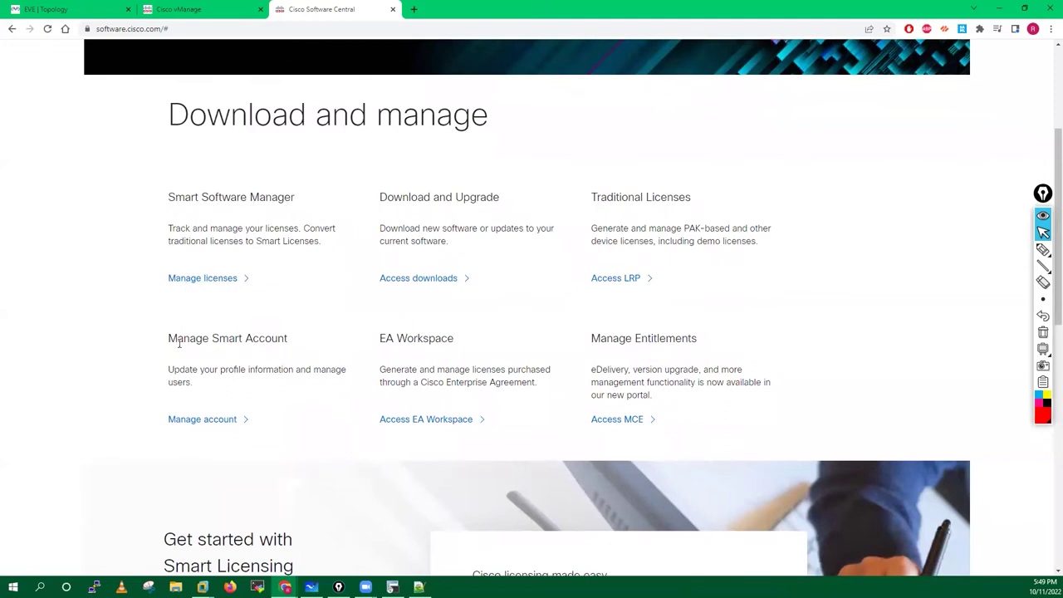
drag(208, 343, 293, 340)
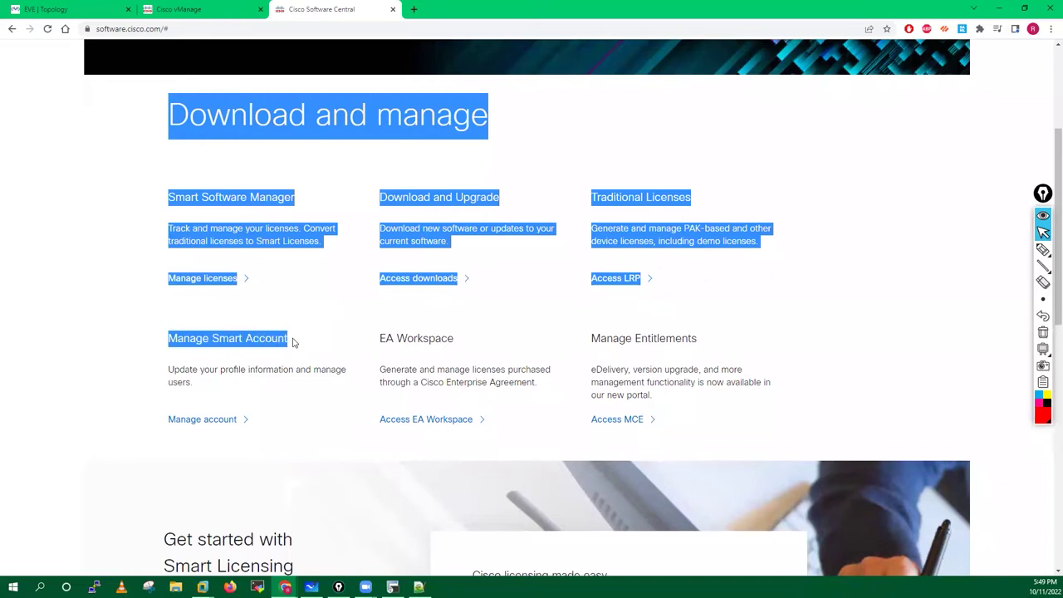
click(50, 325)
Step: Start a new virtual account under Manage account, with name and description both sdwan-test
click(190, 422)
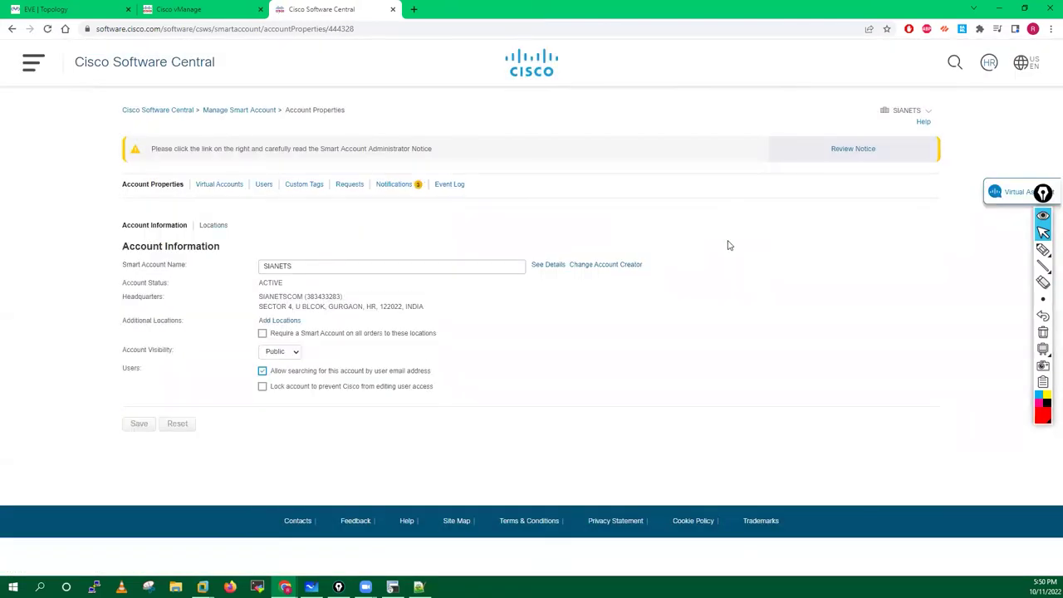
click(216, 185)
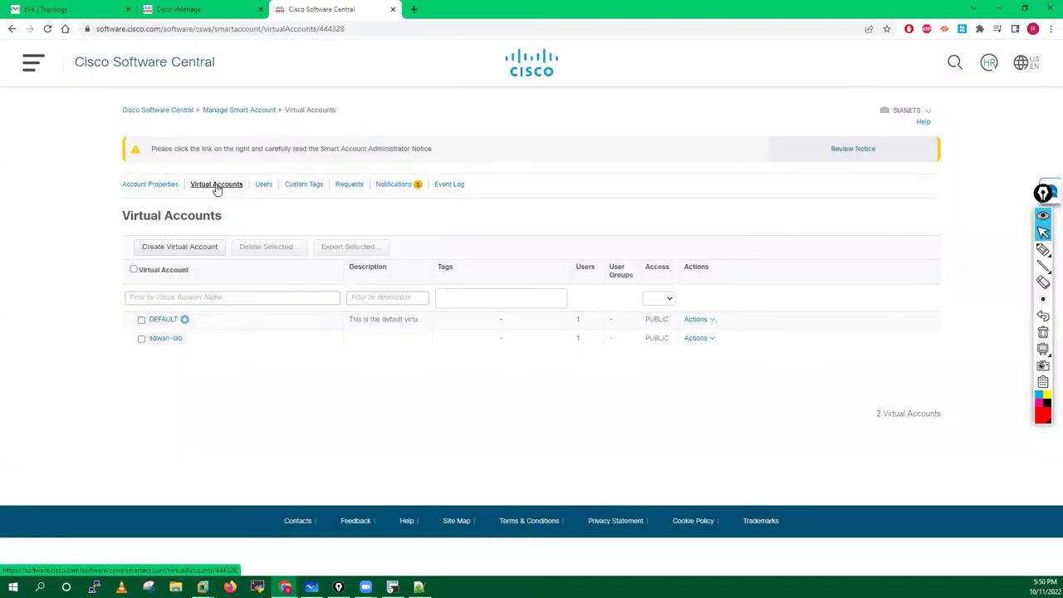
click(178, 246)
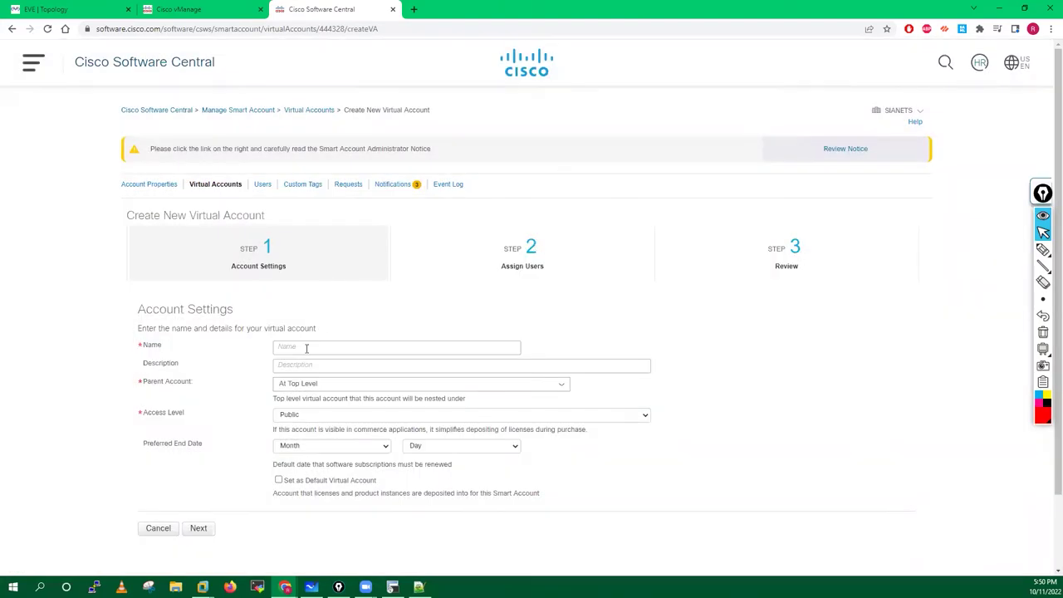
click(306, 348)
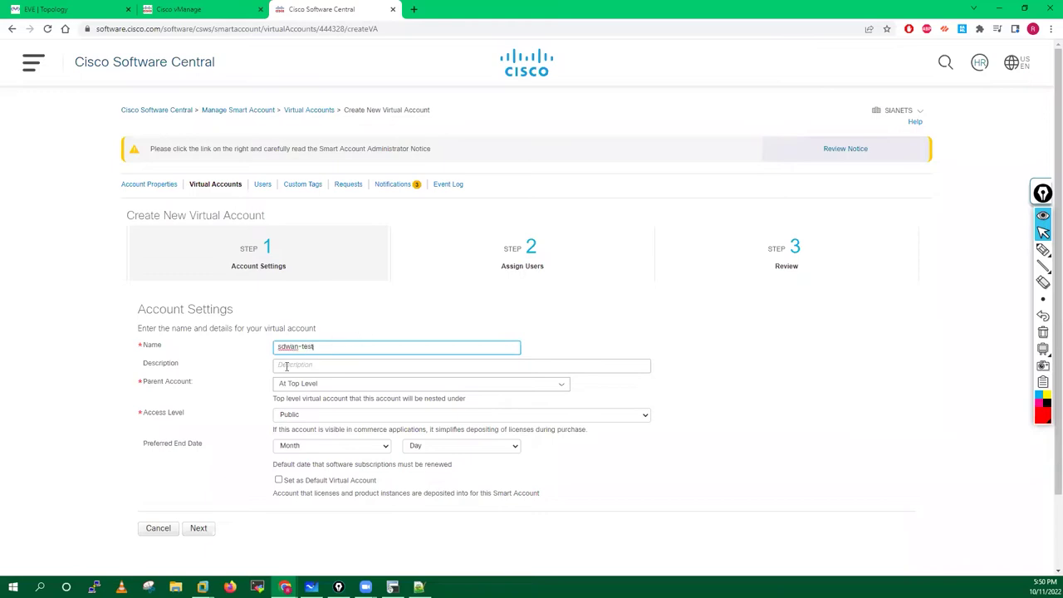
click(286, 367)
drag(315, 347, 277, 347)
key(ctrl+c)
click(289, 366)
key(ctrl+v)
click(223, 395)
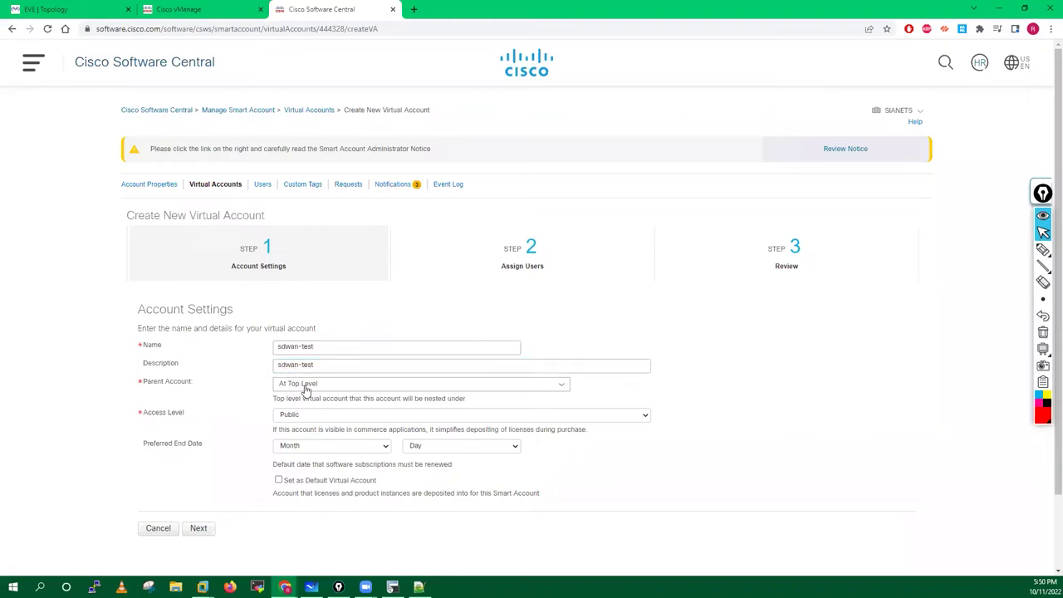
Step: Set the access level to Private and confirm the sdwan-test virtual account through review
click(315, 420)
click(299, 437)
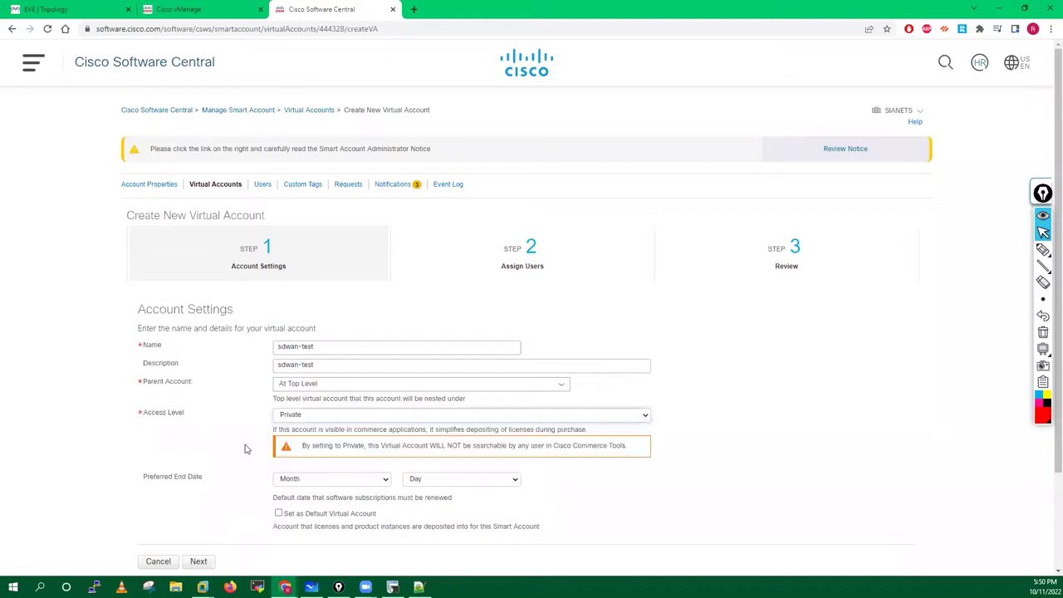
click(235, 477)
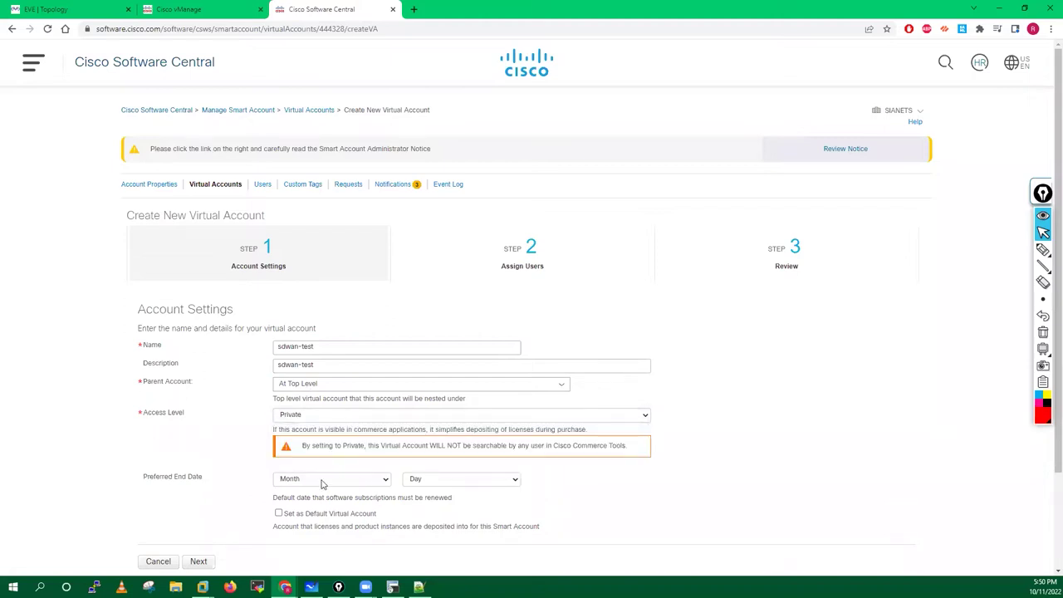
scroll(244, 486, down, 2)
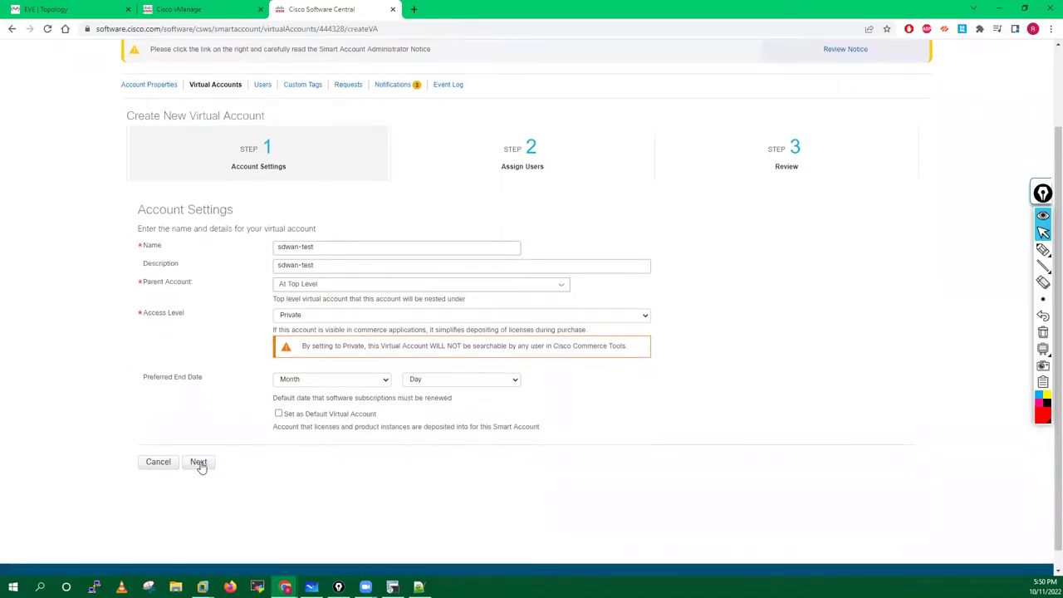
click(199, 465)
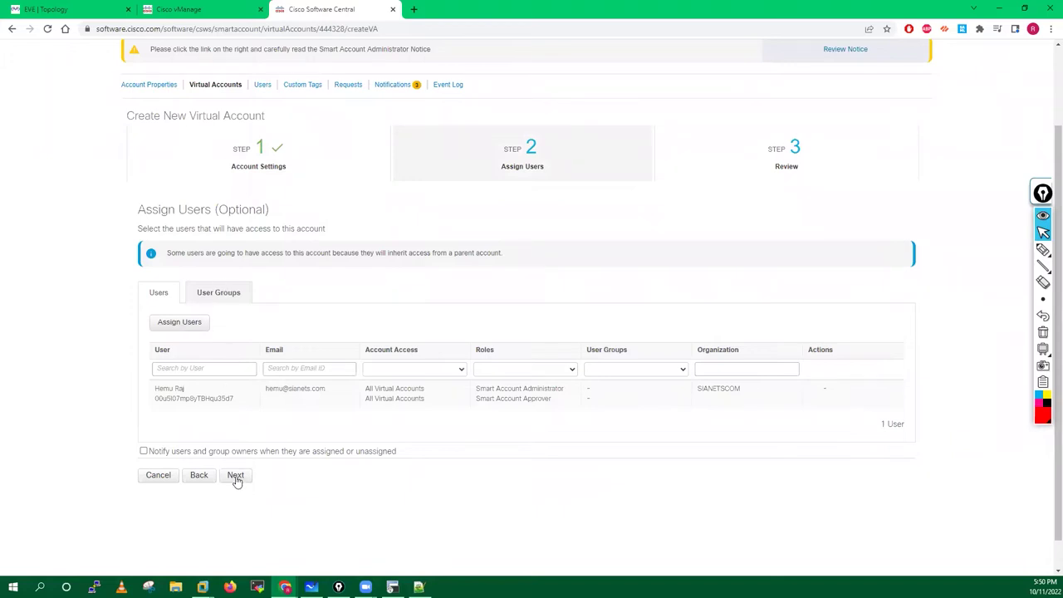
click(236, 476)
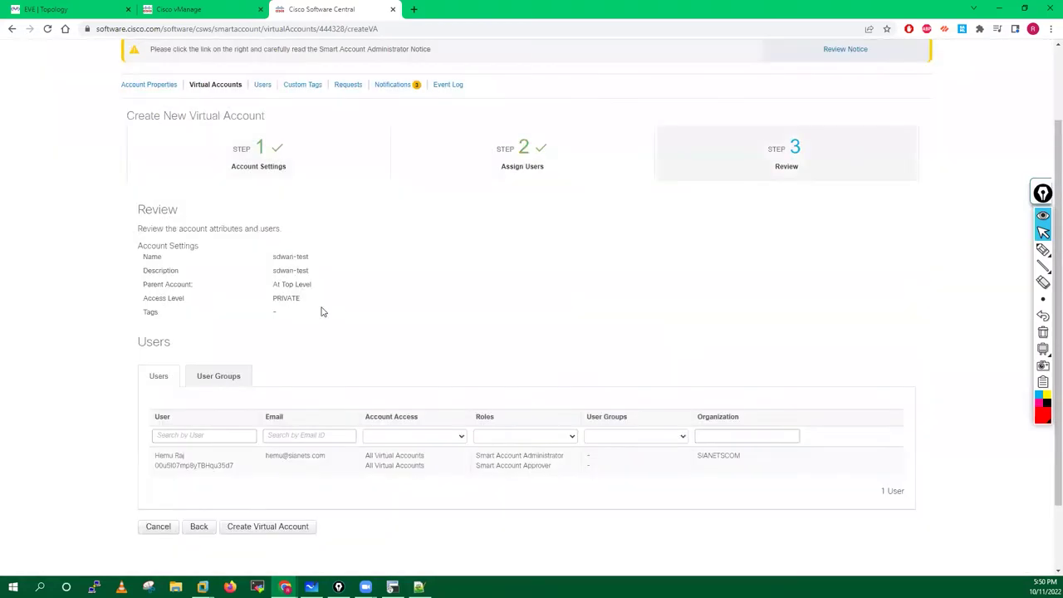
click(257, 529)
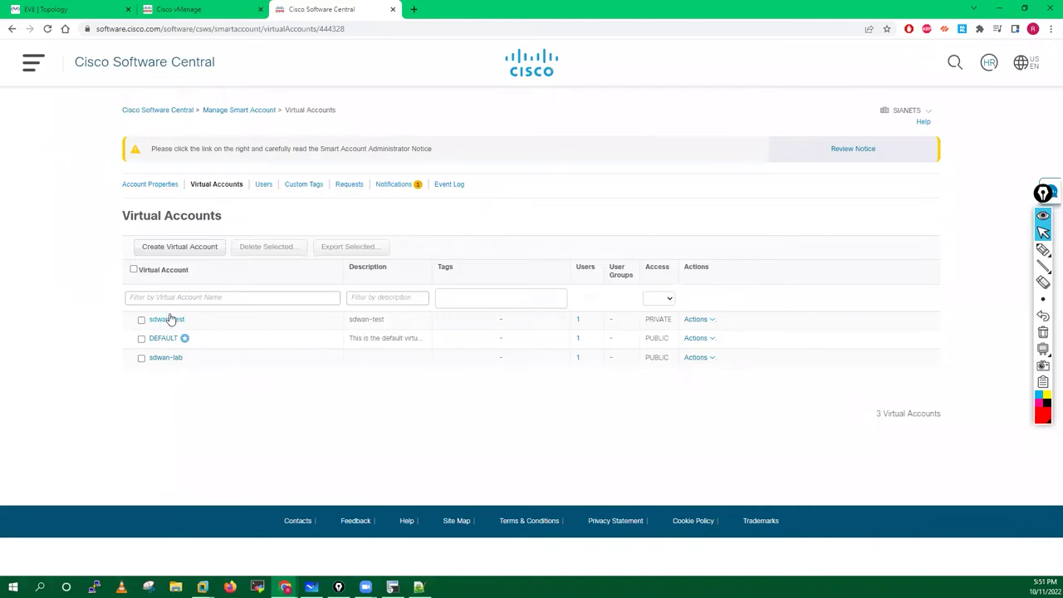
Step: From the Software Central home page, reach Manage devices under Network Plug and Play
click(157, 110)
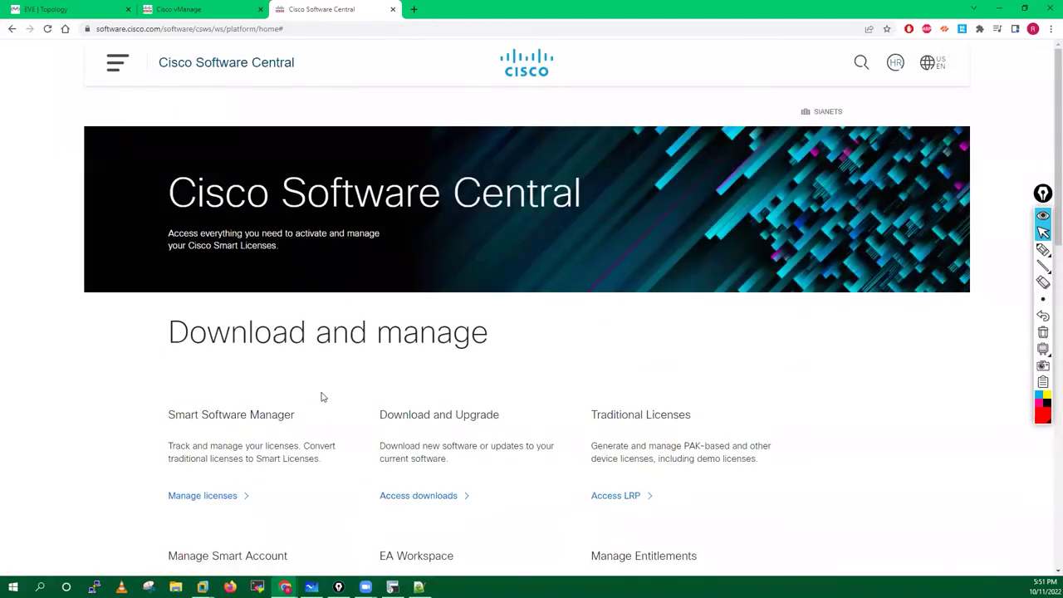
scroll(324, 397, down, 2)
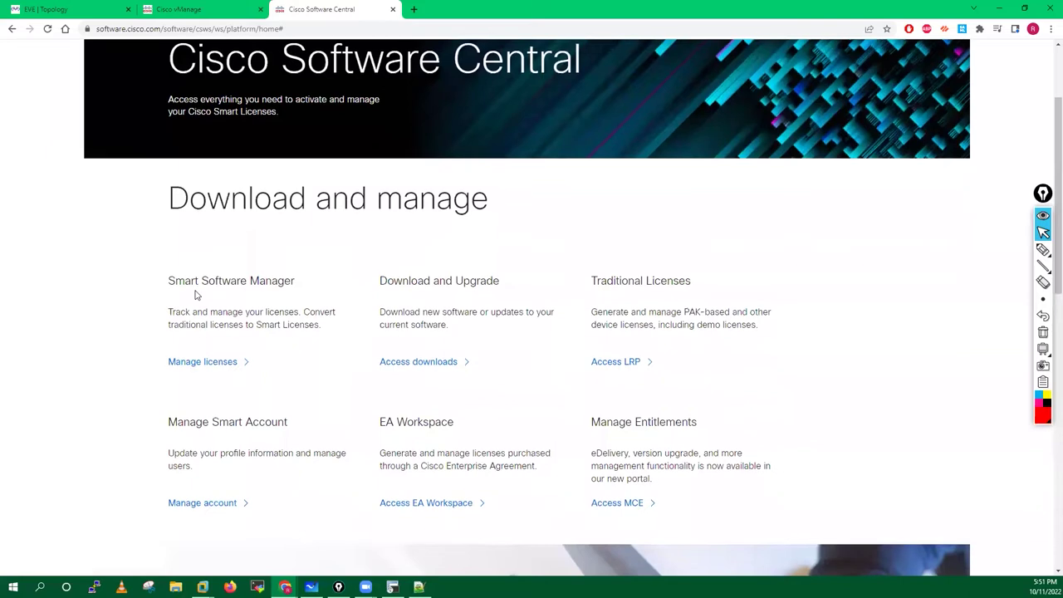
click(193, 315)
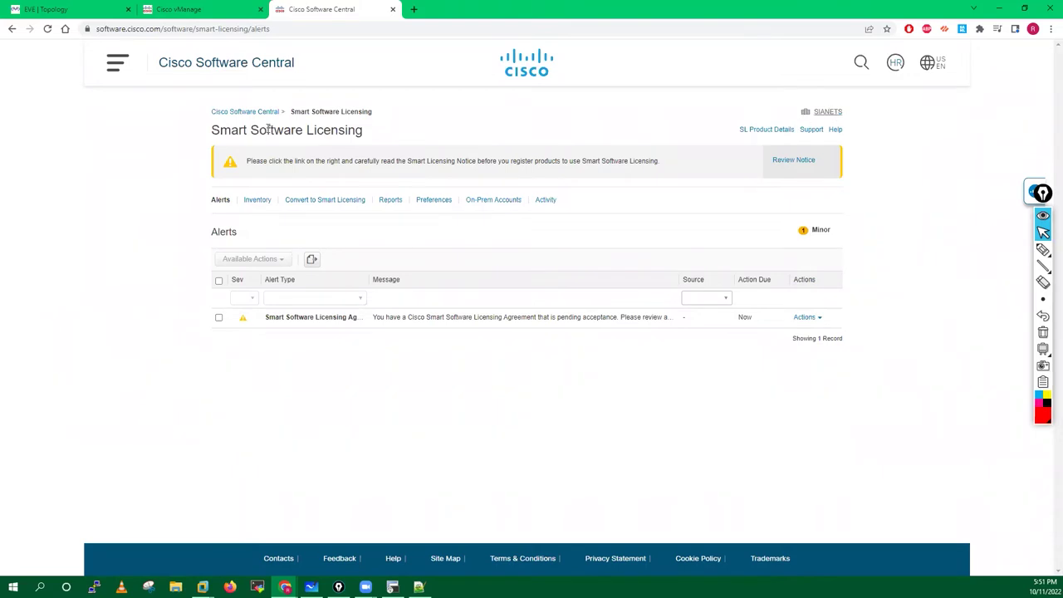
click(374, 316)
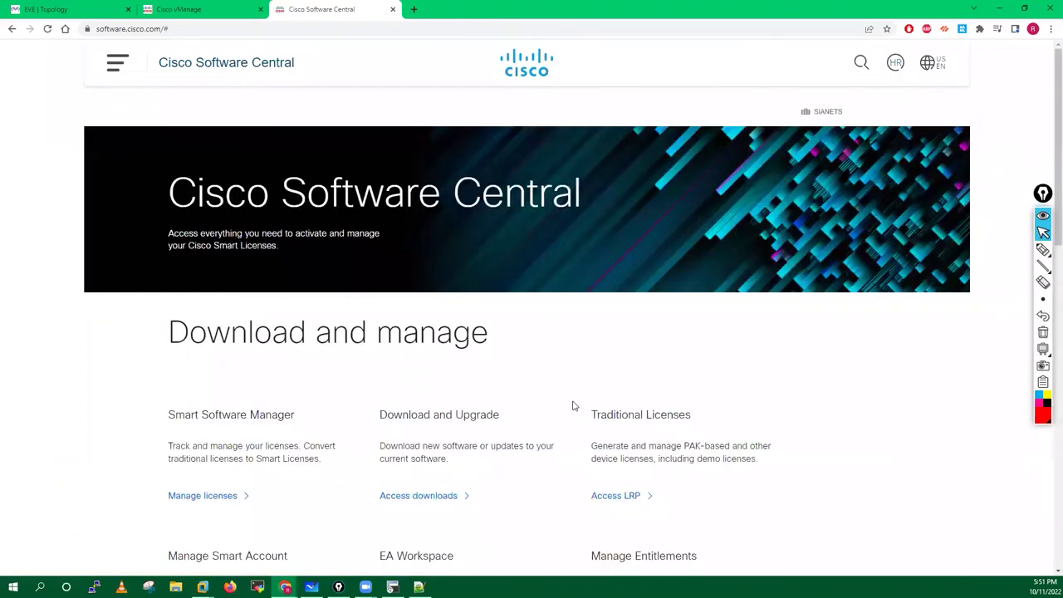
scroll(572, 405, down, 1)
scroll(573, 405, down, 3)
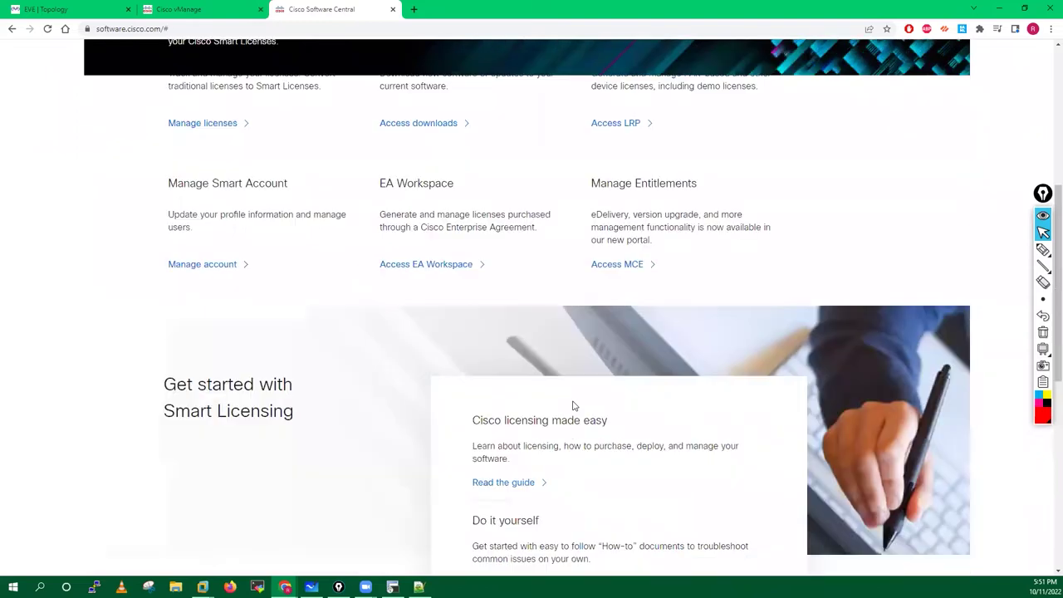
scroll(572, 405, down, 5)
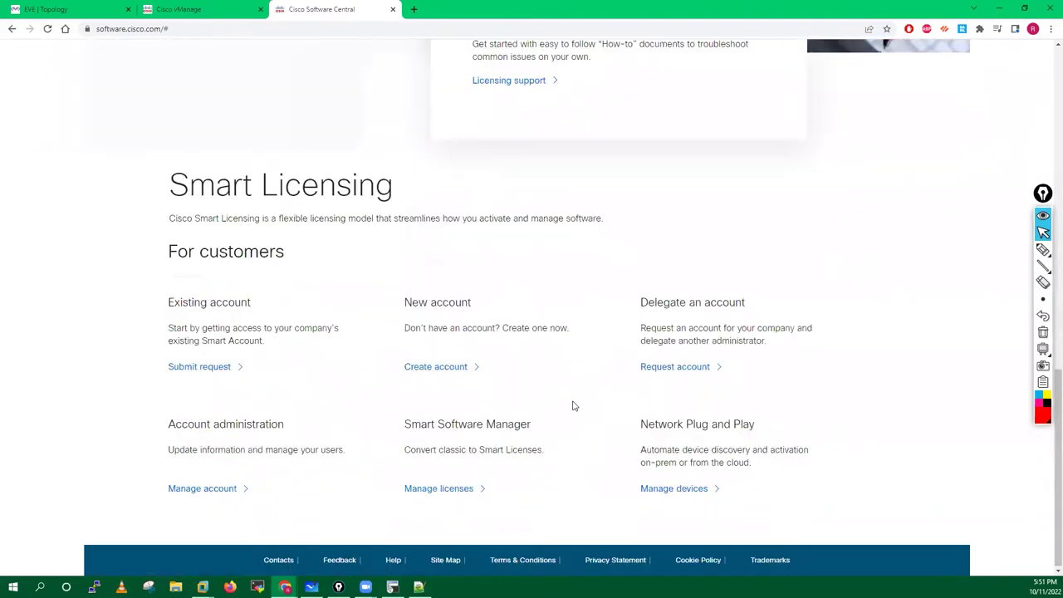
click(671, 491)
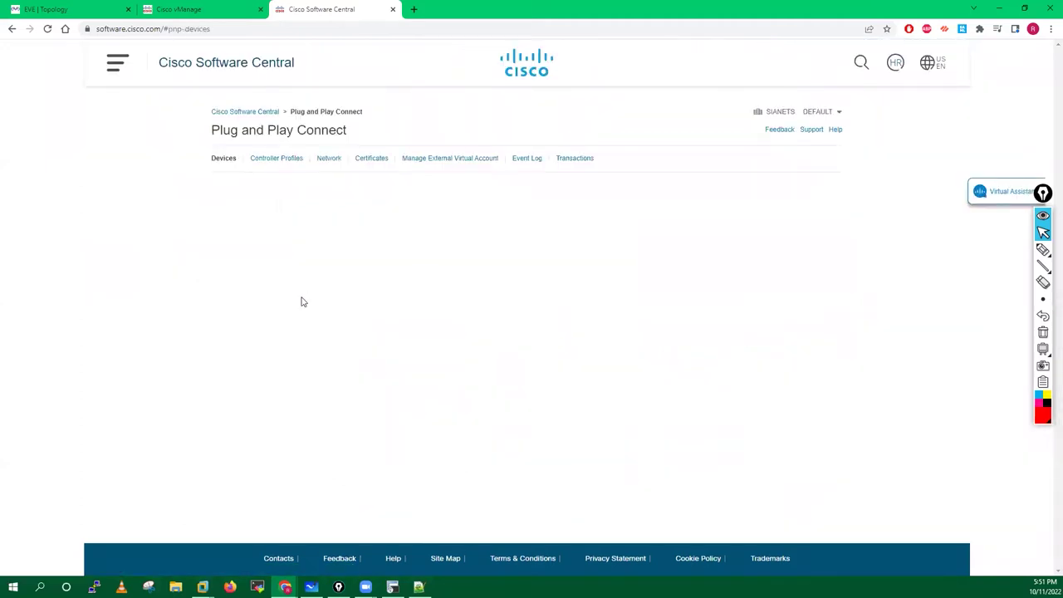
Step: In the test virtual account, start a new VBOND controller profile
click(837, 114)
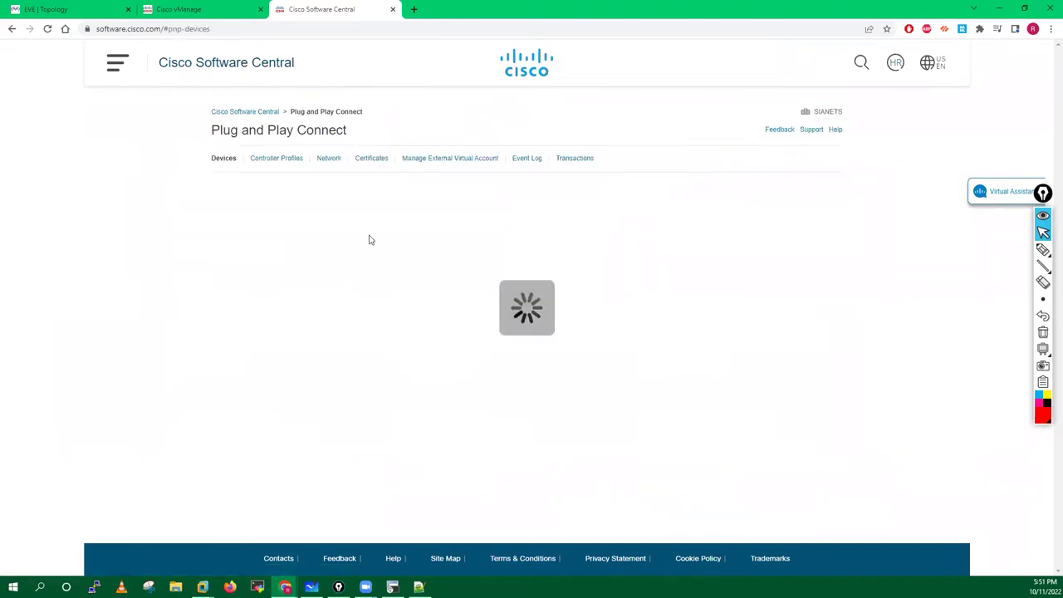
click(270, 158)
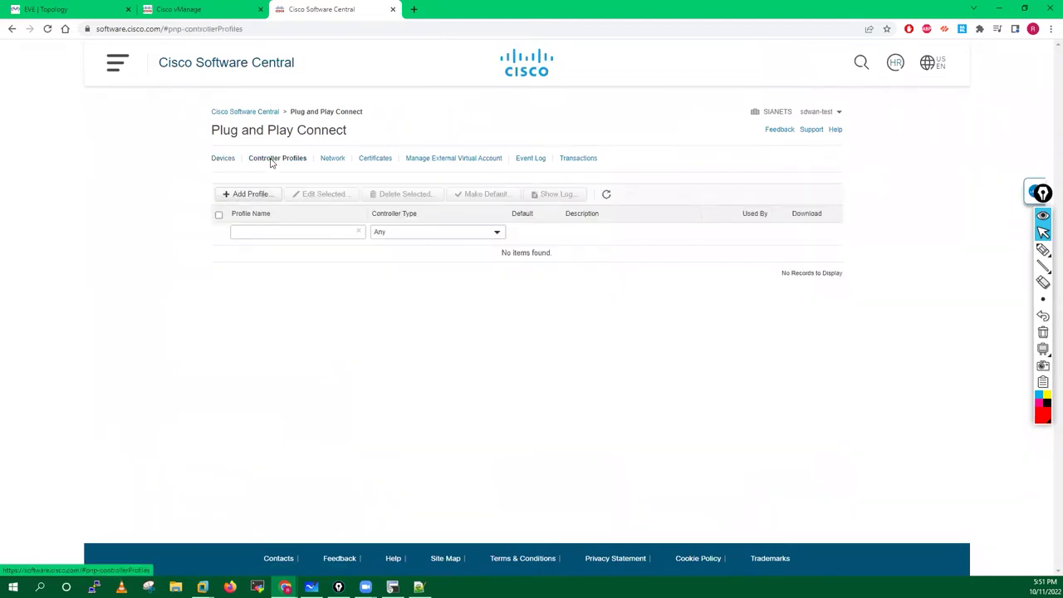
click(249, 194)
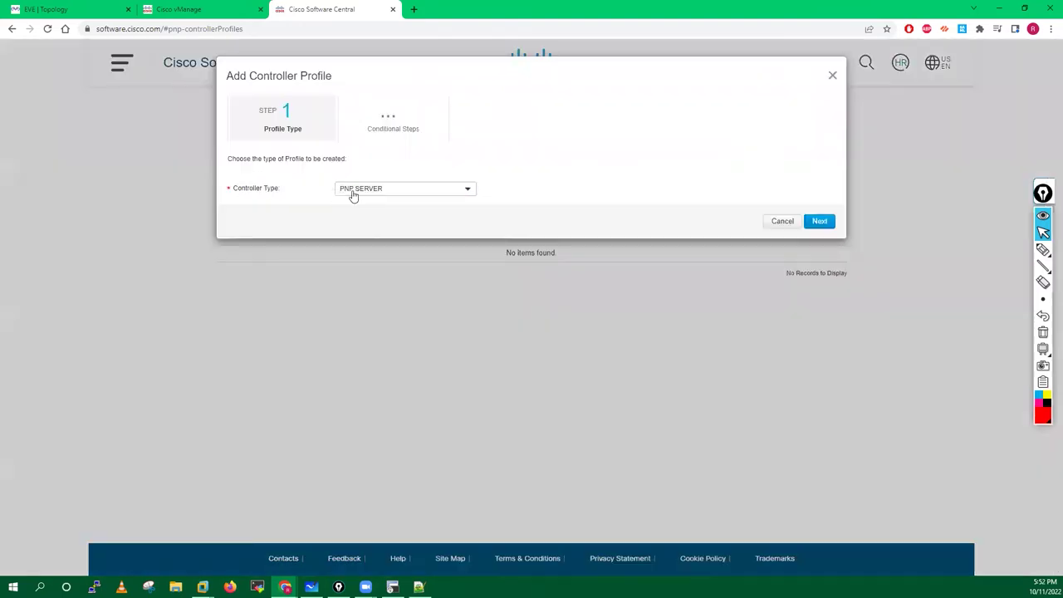
click(358, 189)
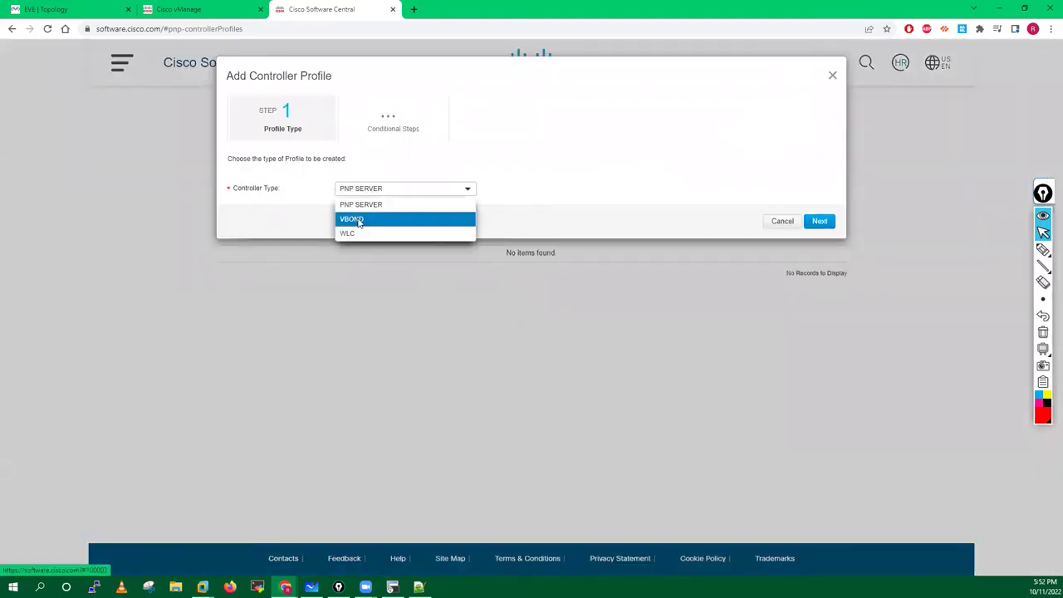
click(353, 217)
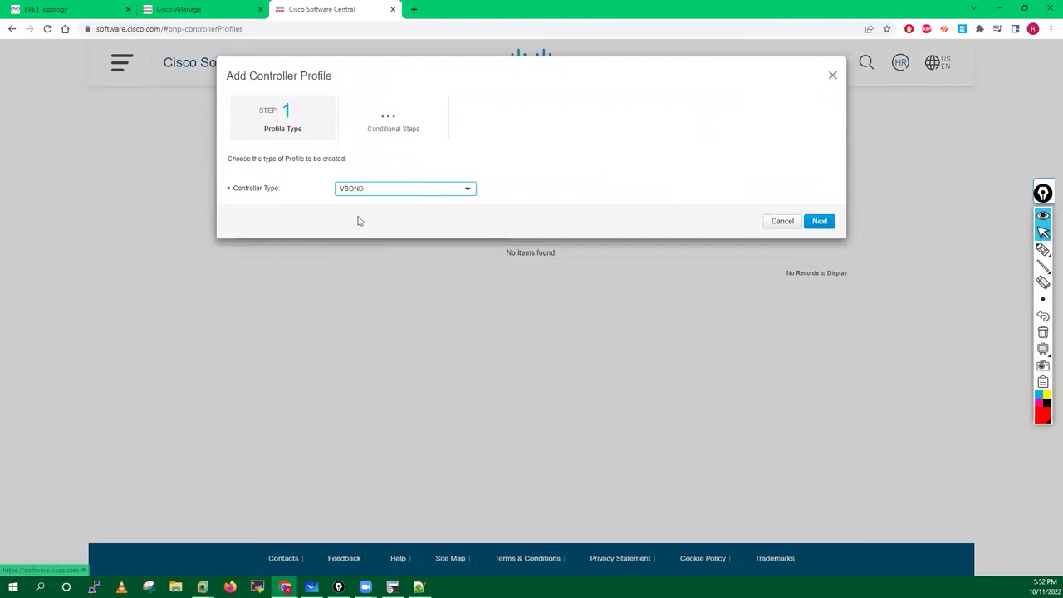
click(368, 189)
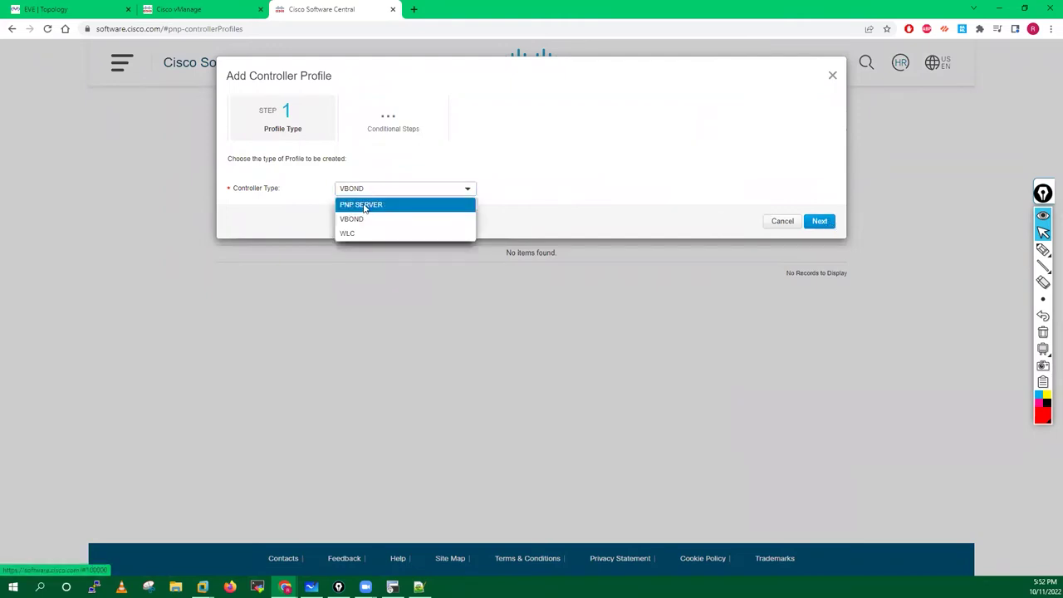
click(357, 220)
click(819, 221)
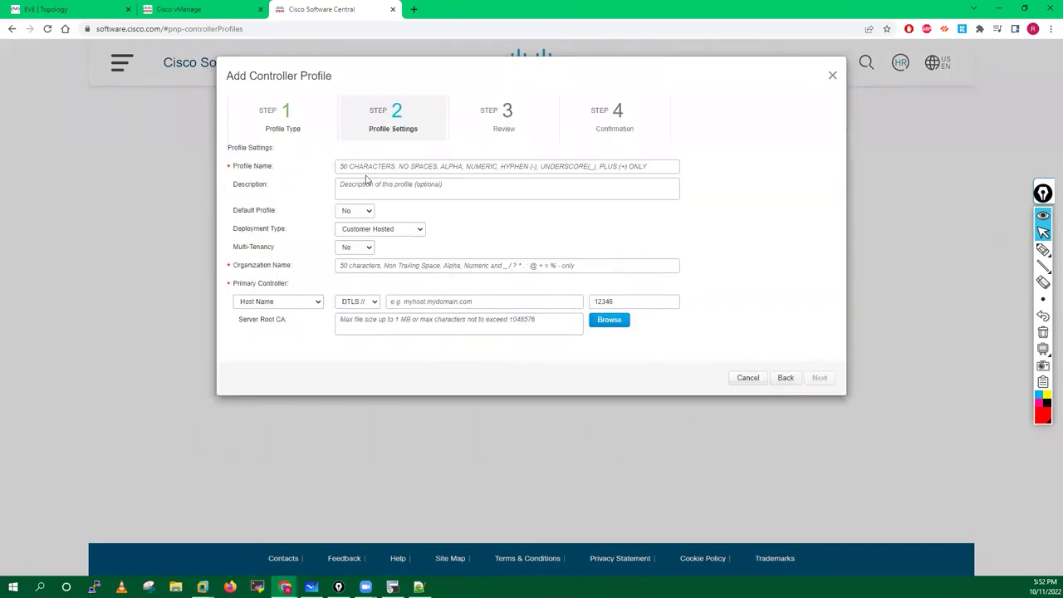
Step: Name the profile SIANETS-TEST and use the same text as its description
click(365, 172)
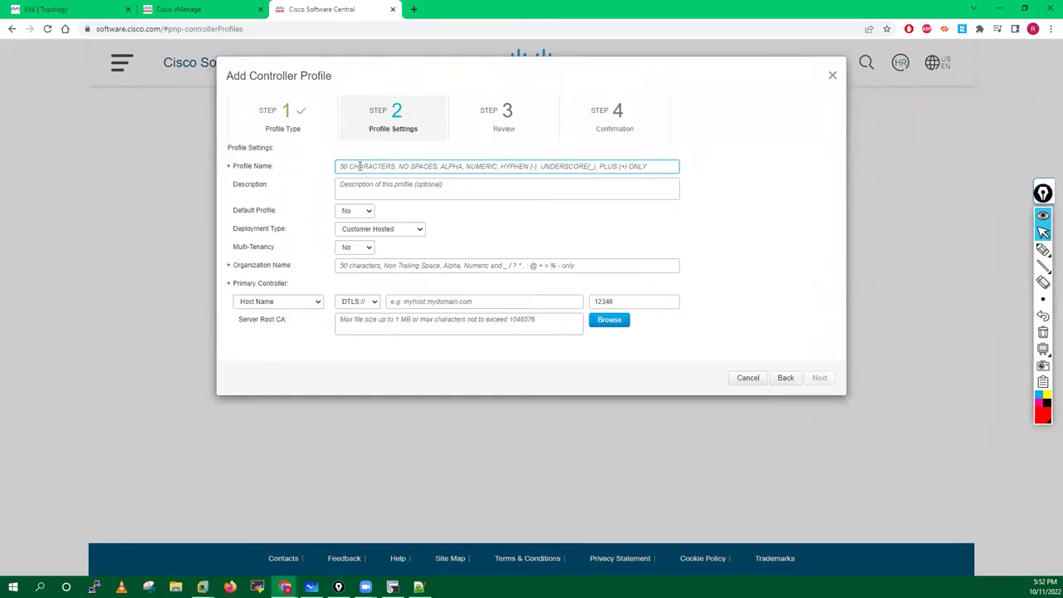
text(SIANE)
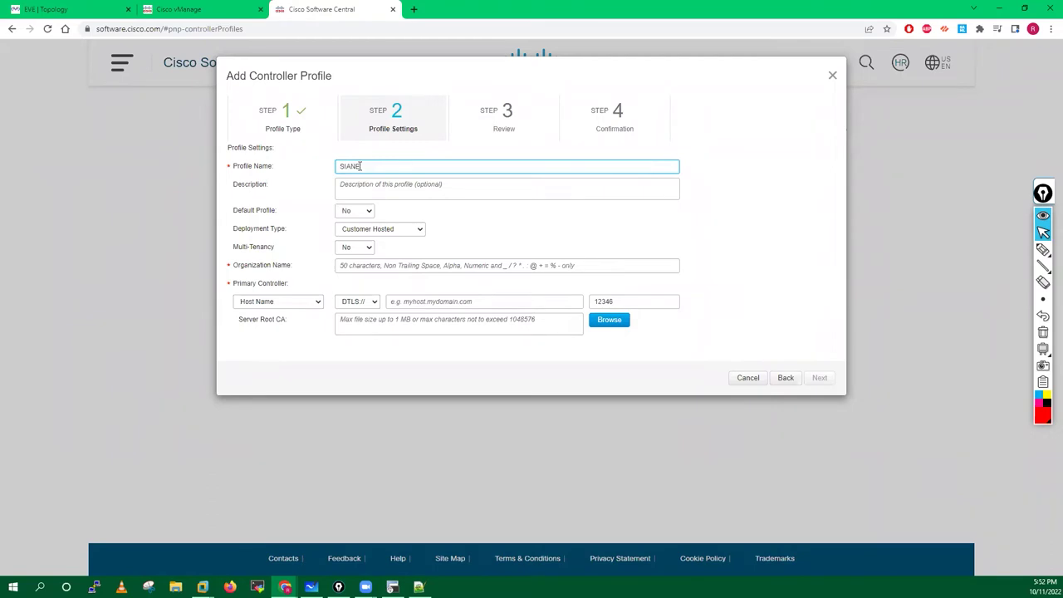
text(TSSDWAN-T)
key(BackSpace)
key(BackSpace)
key(BackSpace)
key(BackSpace)
key(BackSpace)
key(BackSpace)
key(BackSpace)
key(BackSpace)
key(BackSpace)
key(BackSpace)
key(BackSpace)
key(BackSpace)
key(BackSpace)
key(BackSpace)
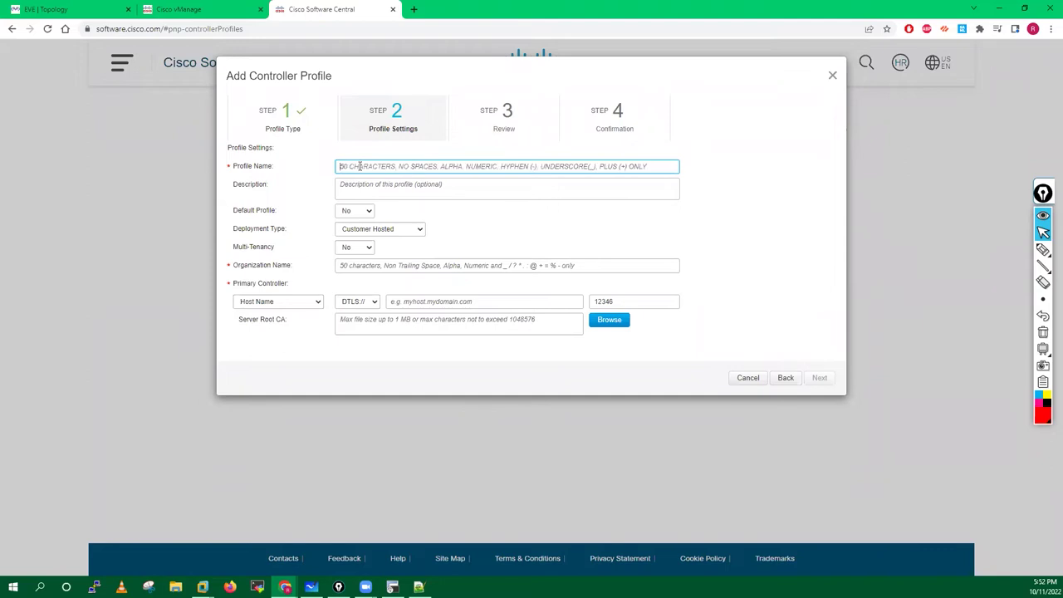
text(SIA)
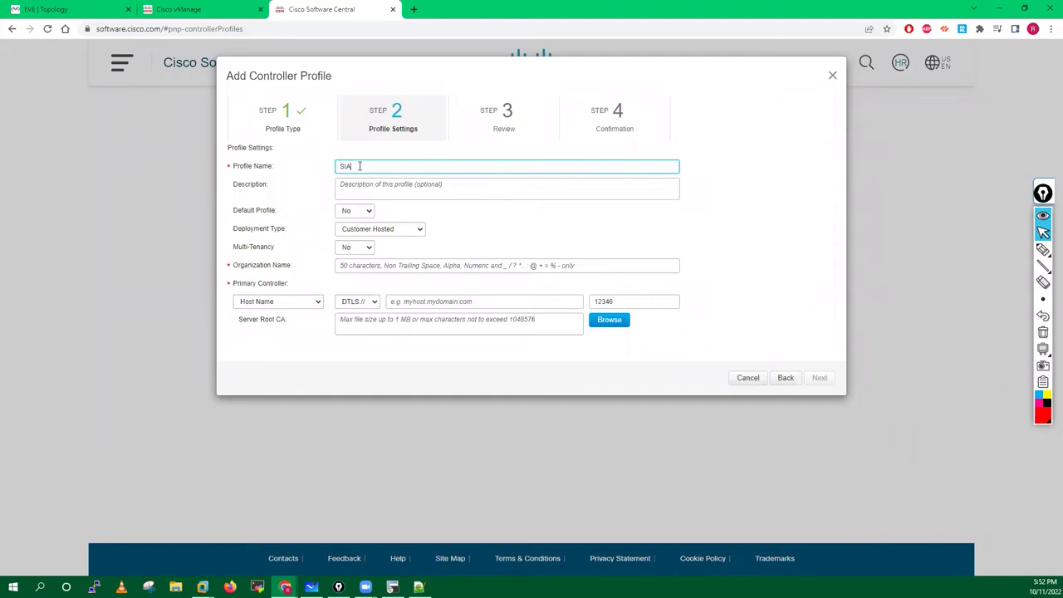
text(NETS-TEST)
triple_click(350, 169)
key(ctrl+c)
click(347, 188)
key(ctrl+v)
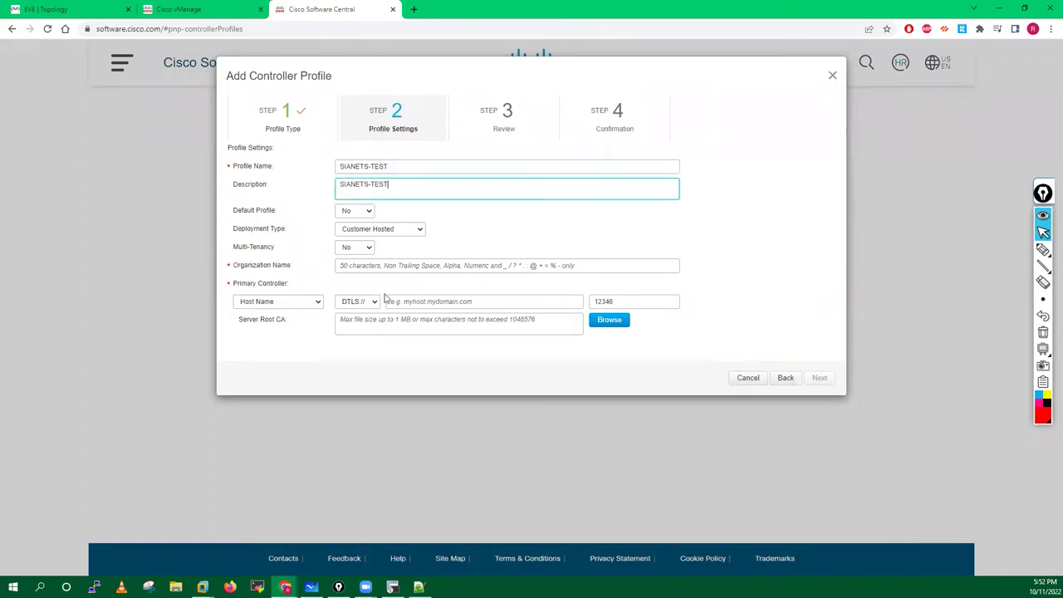
Step: Keep Customer Hosted deployment, make it the default profile, and enter organization name sianets
click(397, 233)
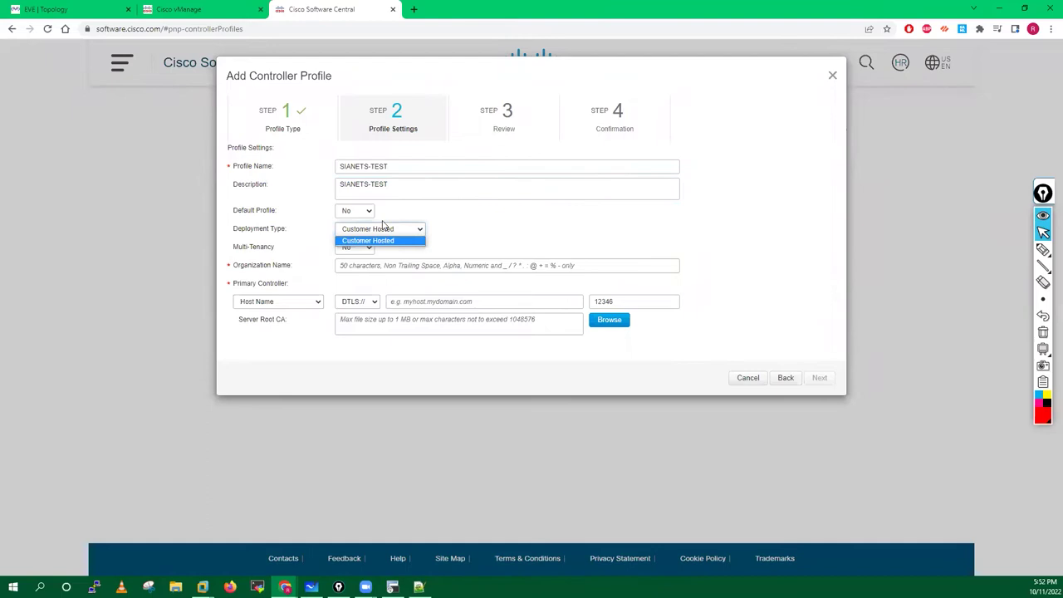
click(357, 214)
click(355, 210)
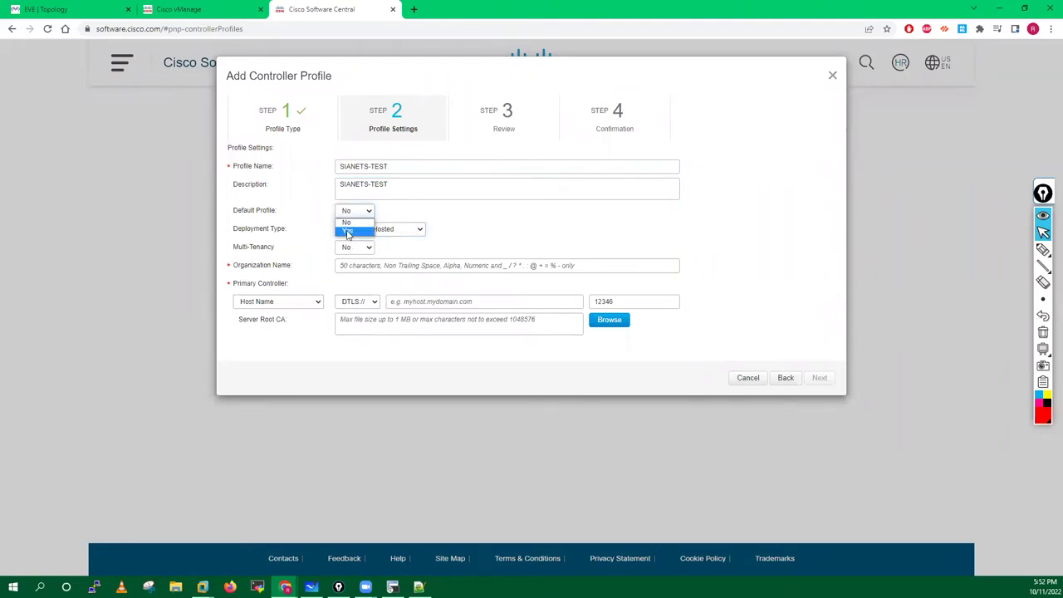
click(349, 232)
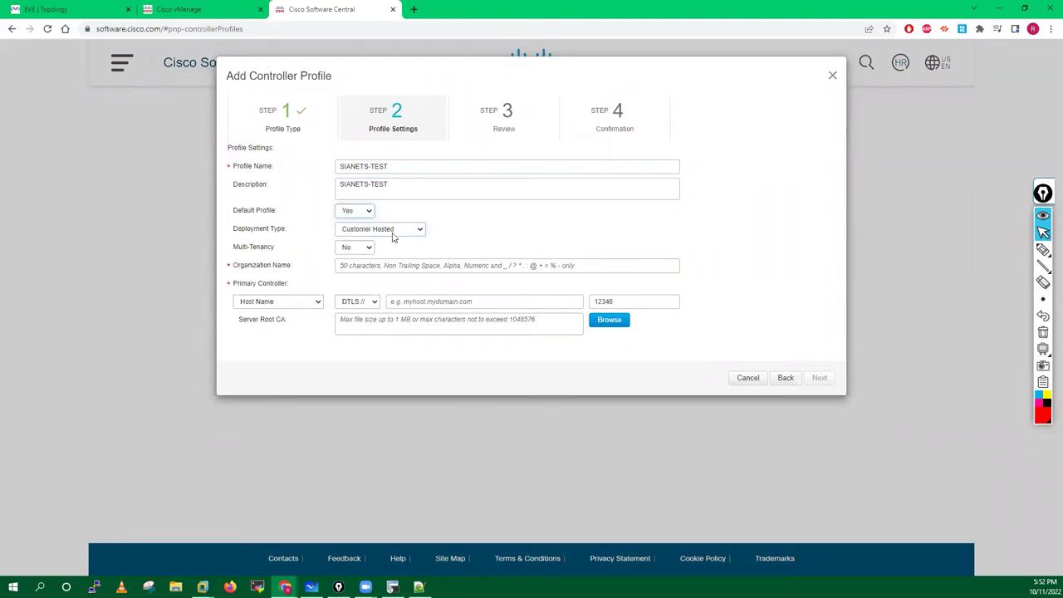
key(Tab)
click(354, 266)
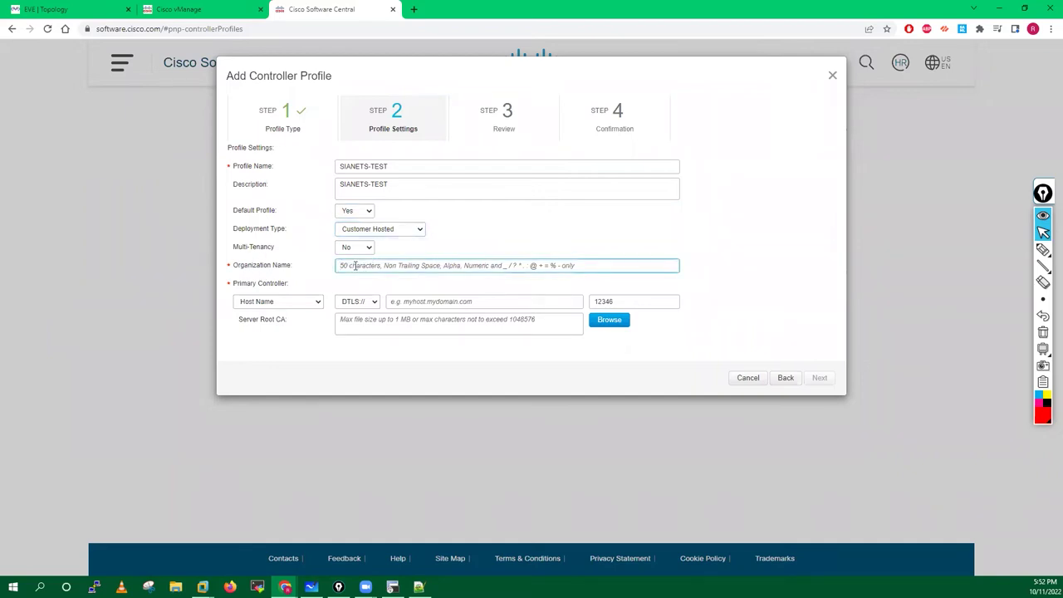
text(sia)
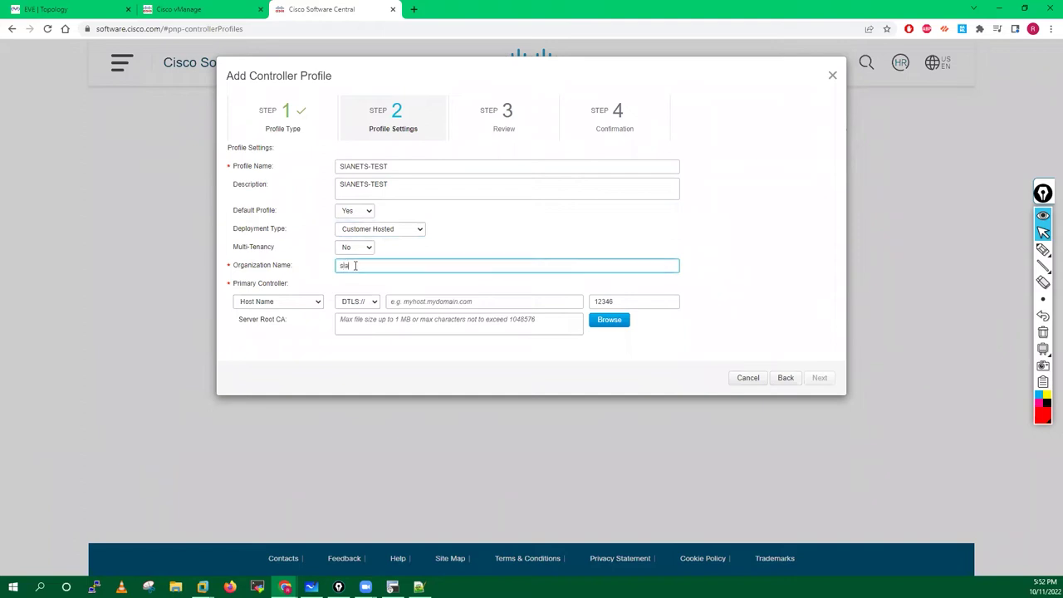
text(nets)
Step: Run show running-config system on the vBond session and check organization-name sianets
key(alt+Tab)
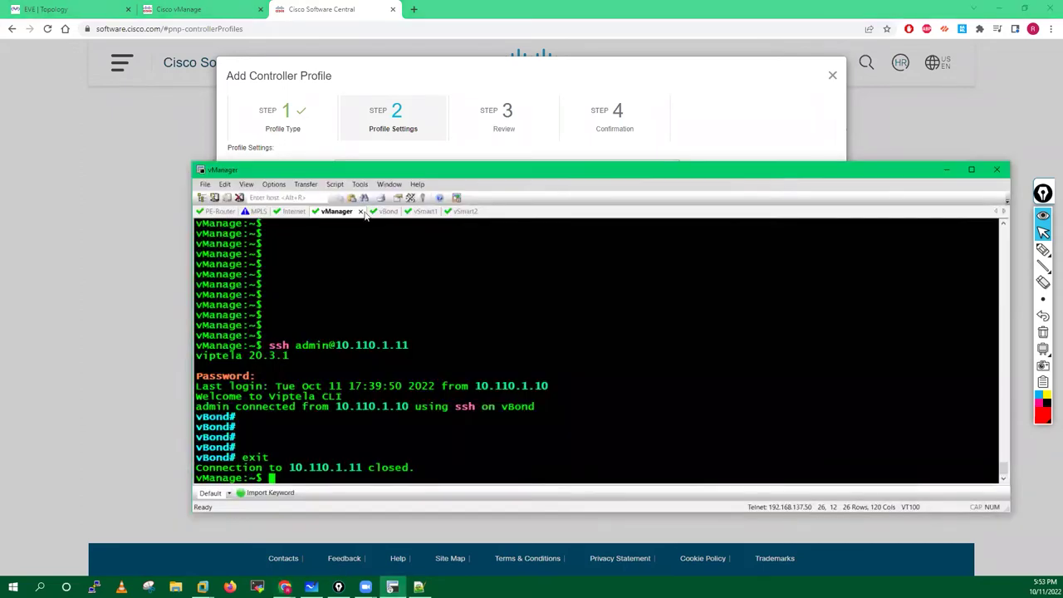
click(383, 211)
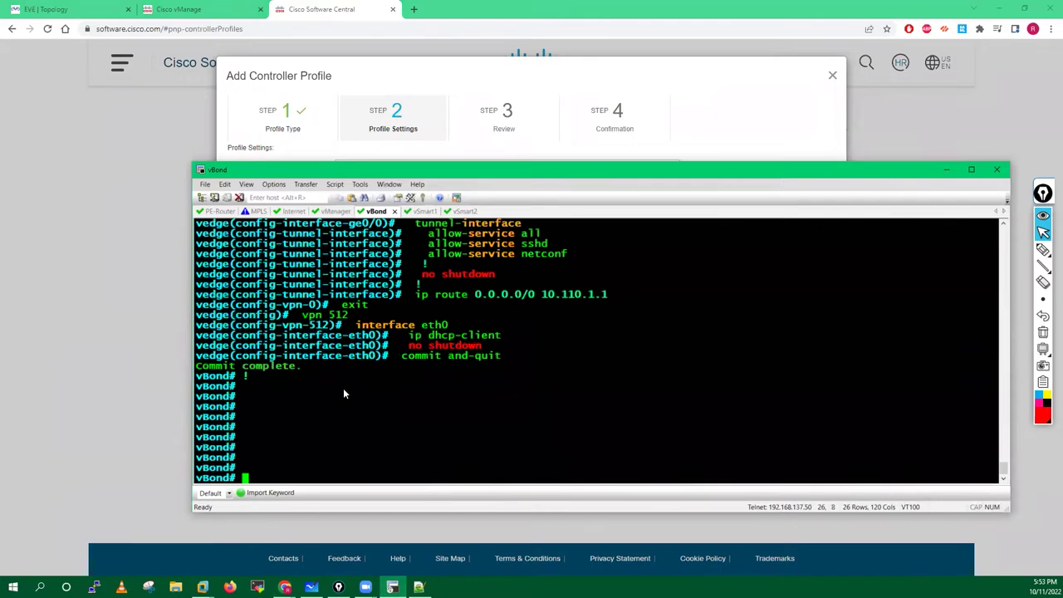
text(show ru)
text(nning-config sys)
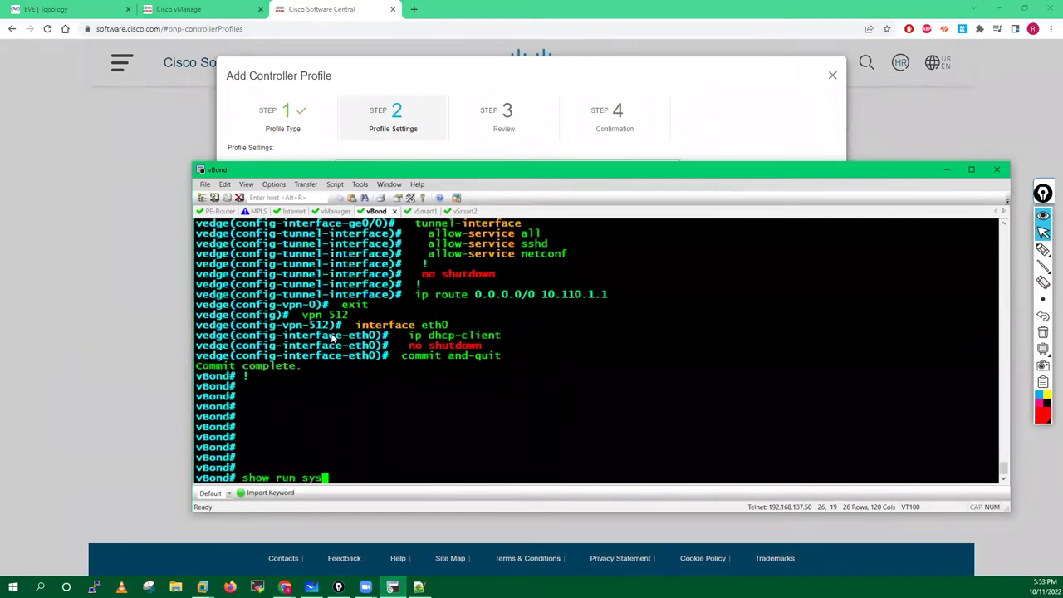
key(Return)
drag(207, 309, 408, 312)
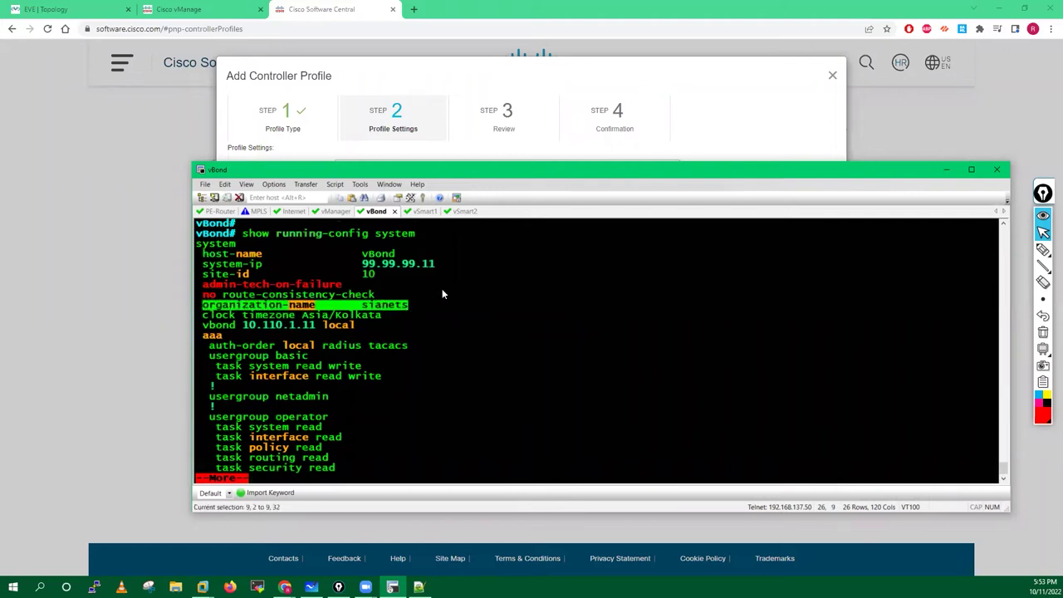
key(alt+Tab)
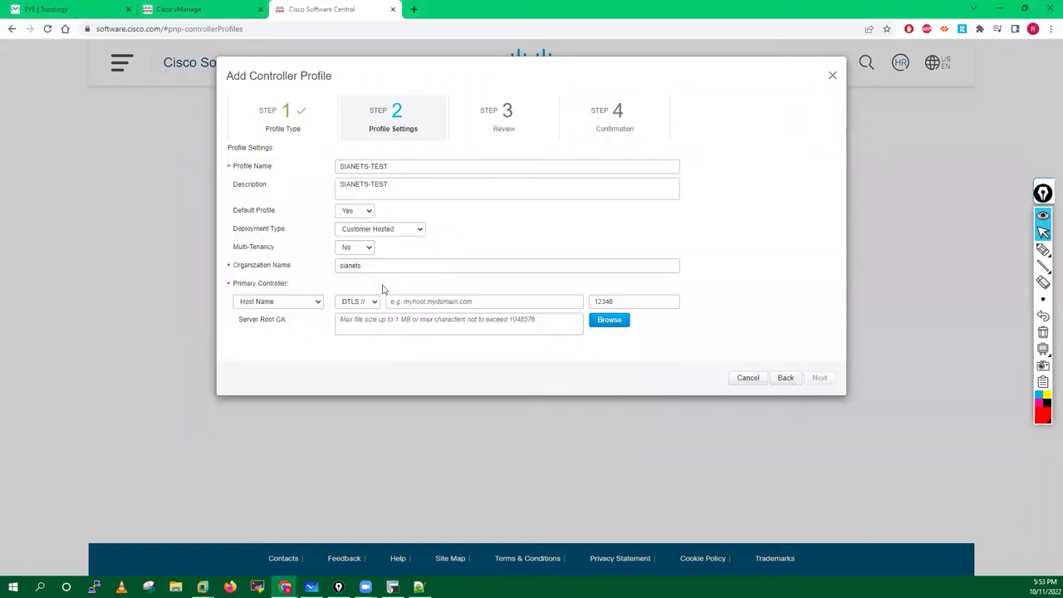
Step: Set the primary controller to IPv4 address 10.110.1.10
click(385, 264)
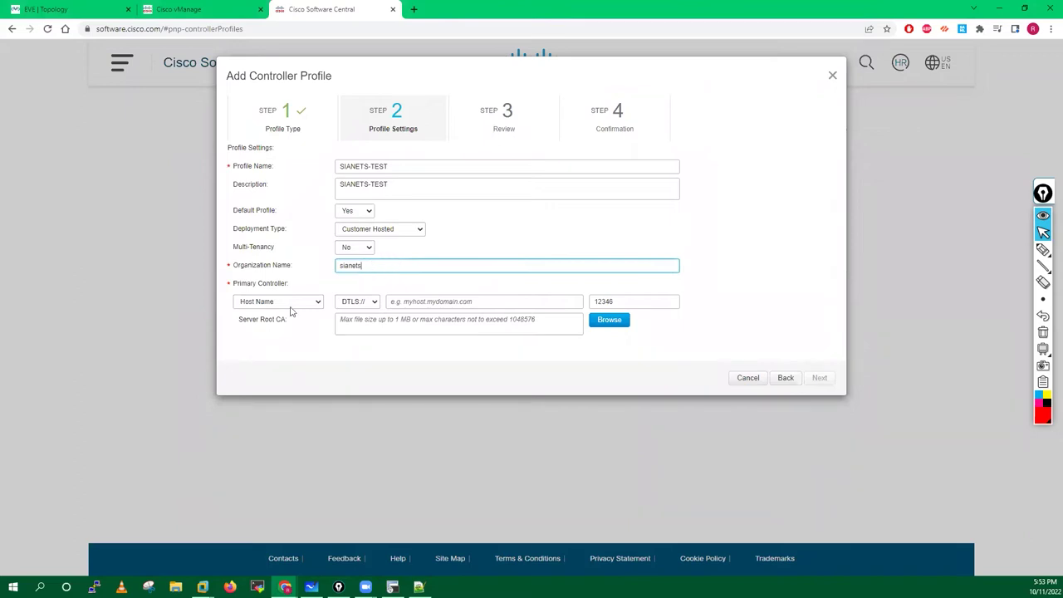
click(257, 303)
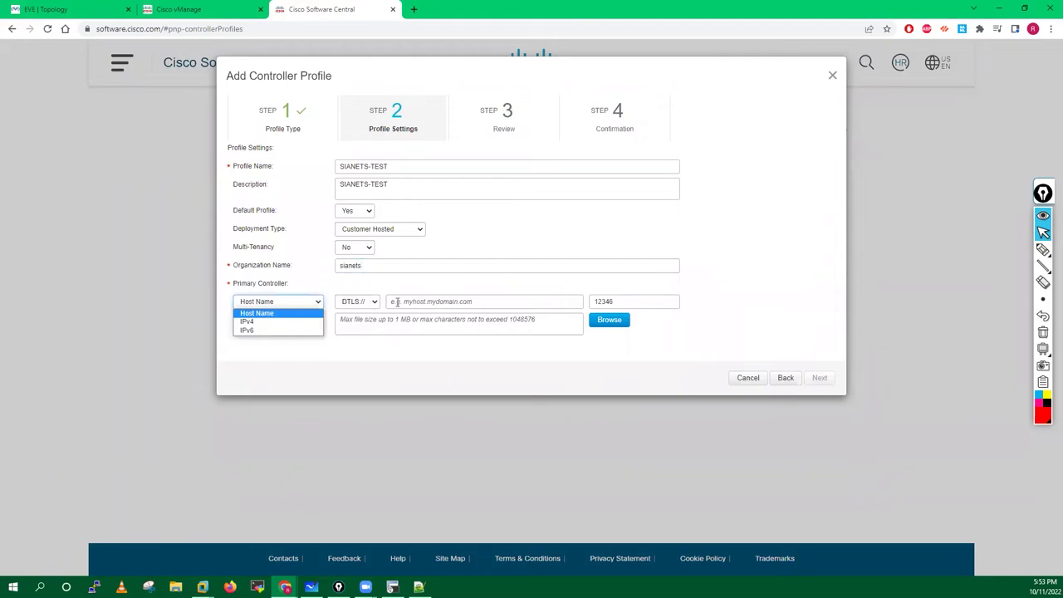
click(251, 322)
key(Tab)
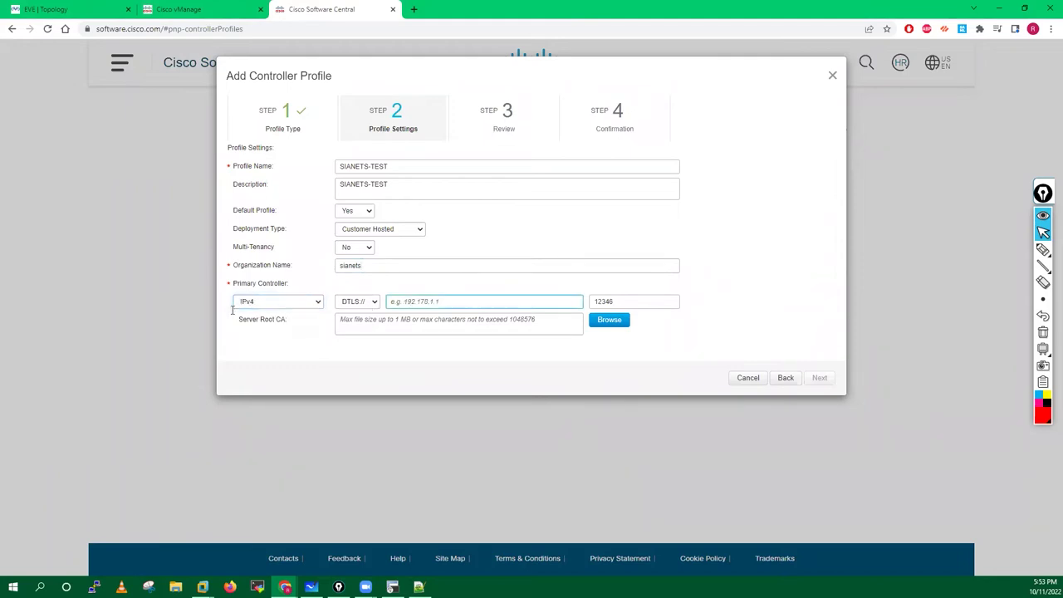
text(1)
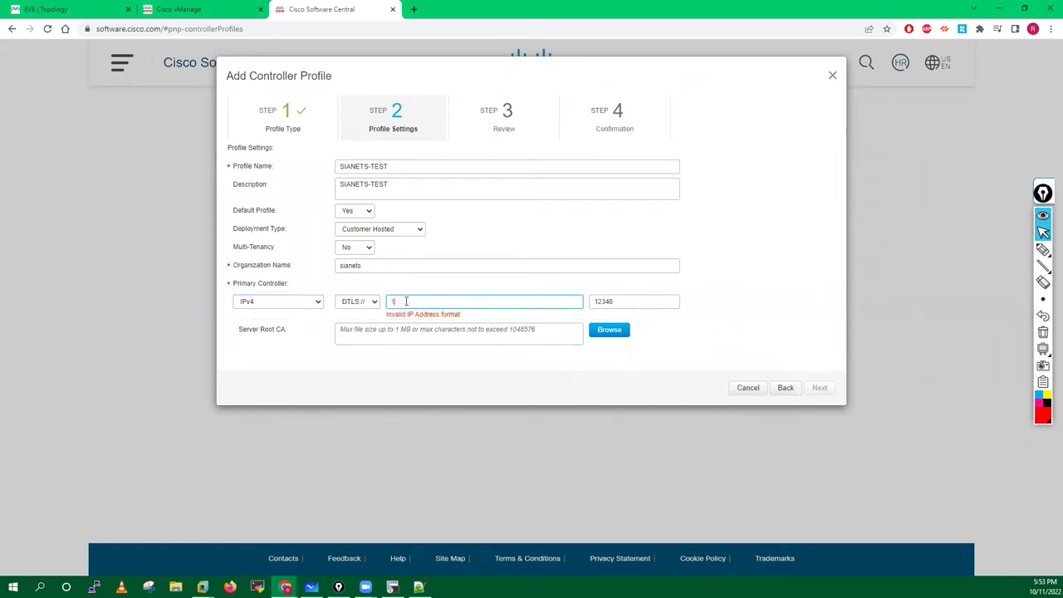
text(0.110.1)
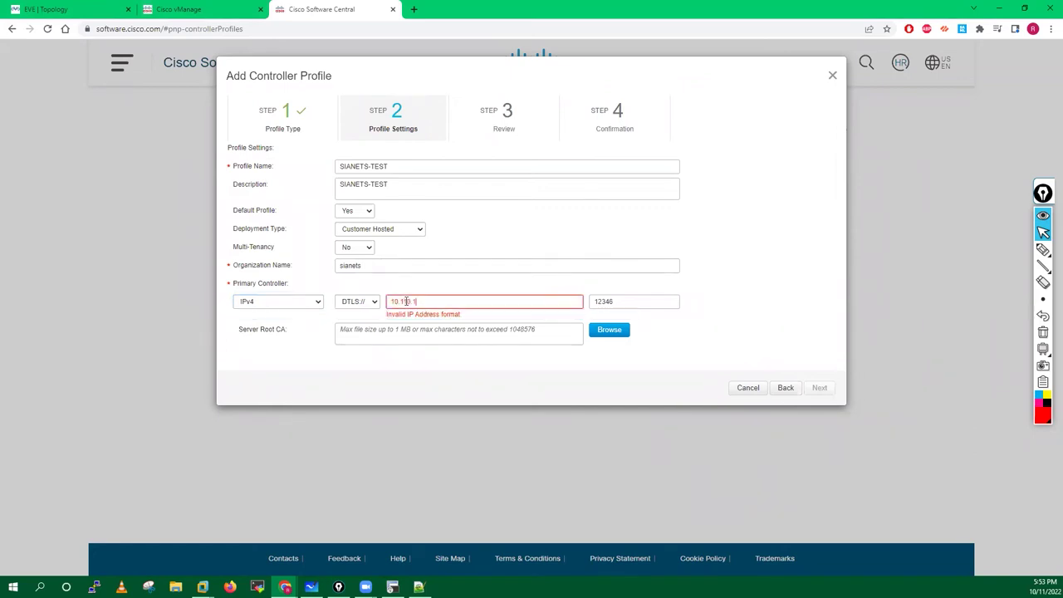
text(.10)
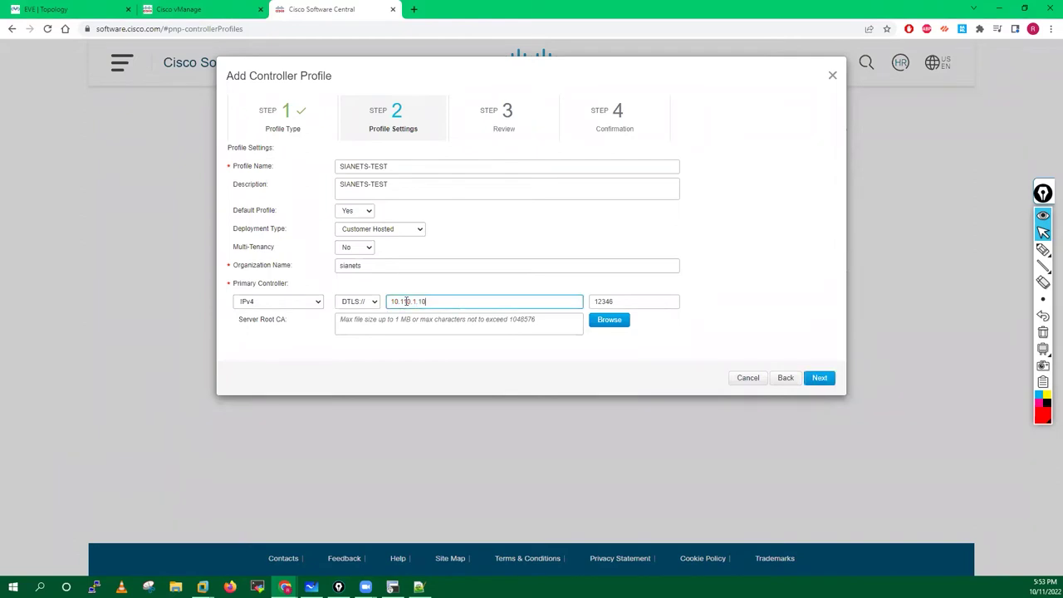
Step: After the organization-name error, append '-t' to the organization name and submit the settings
click(819, 376)
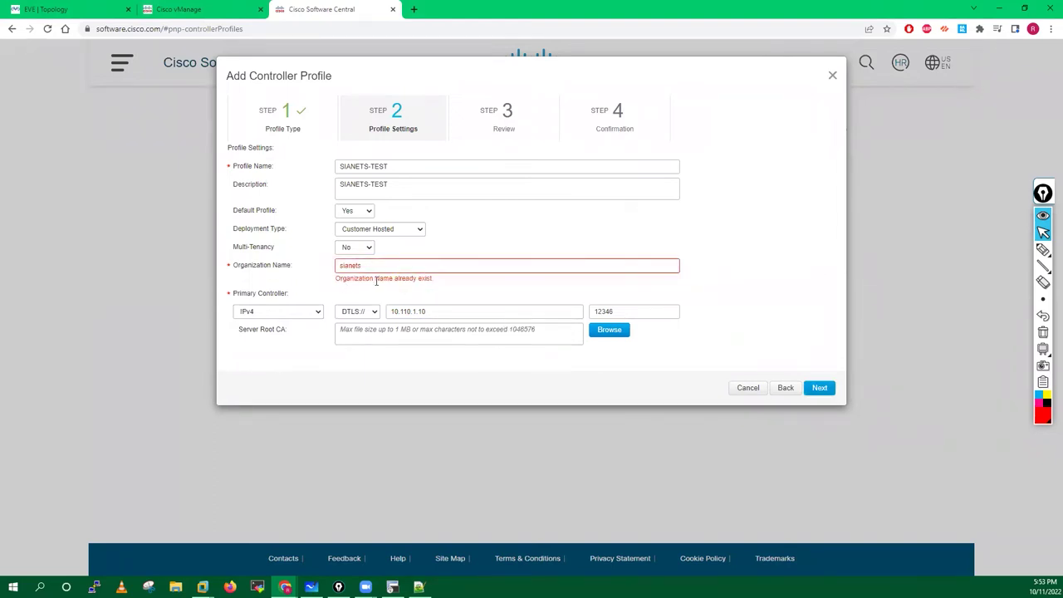
triple_click(414, 284)
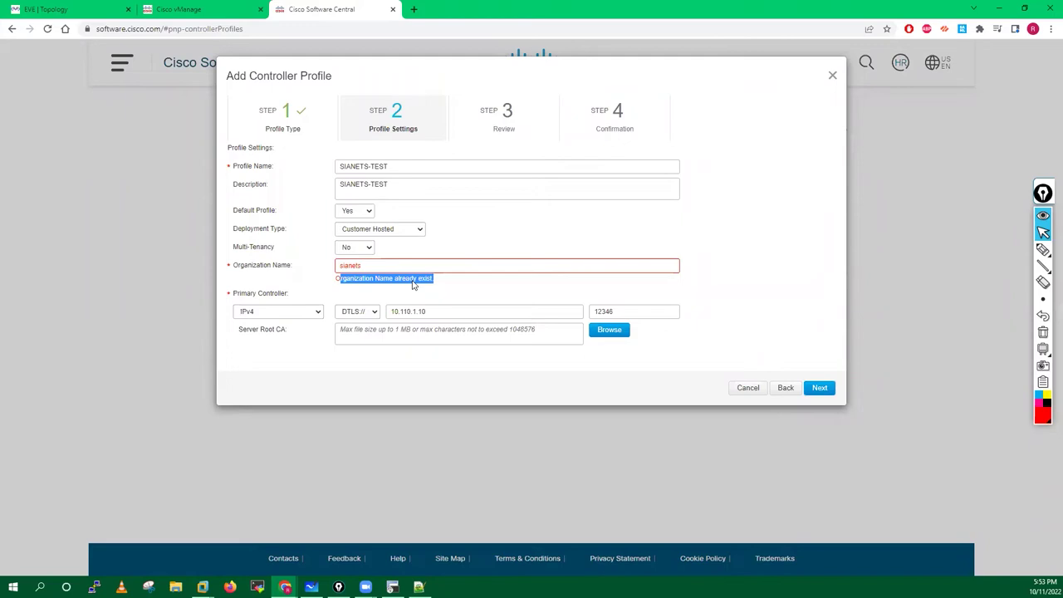
click(370, 266)
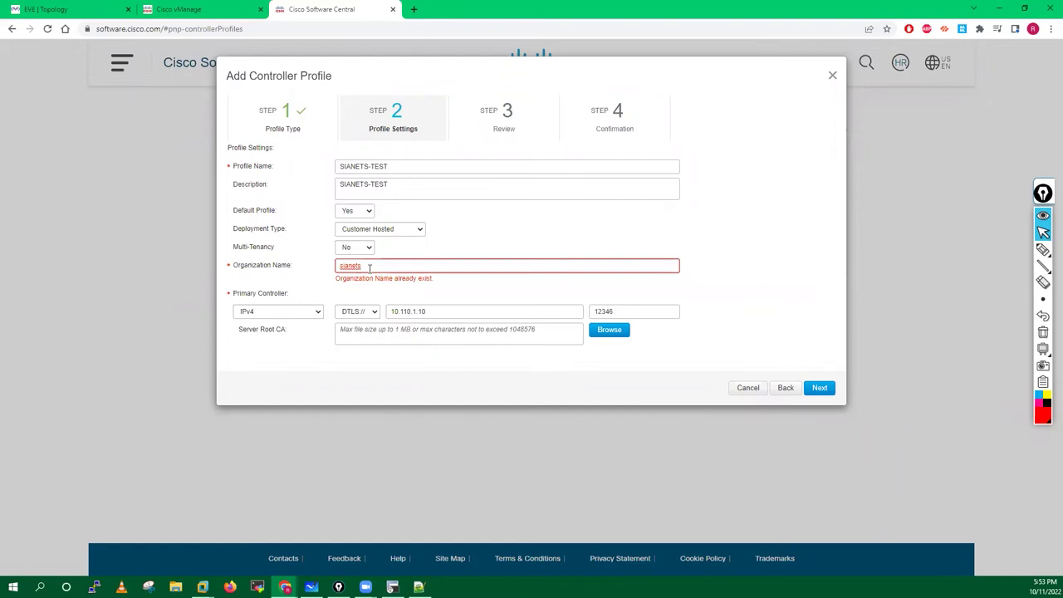
text(-t)
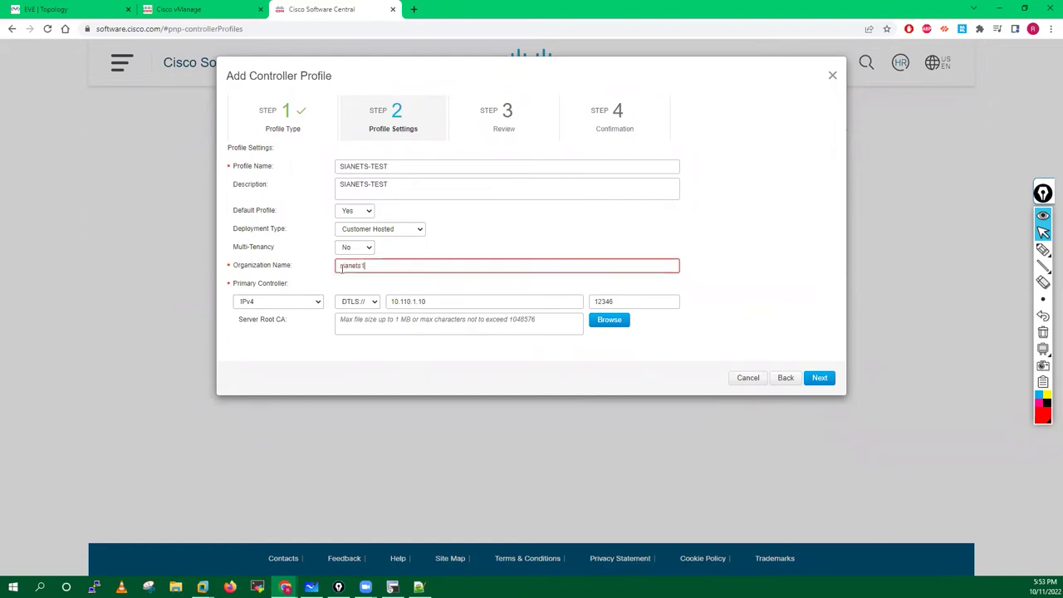
click(818, 378)
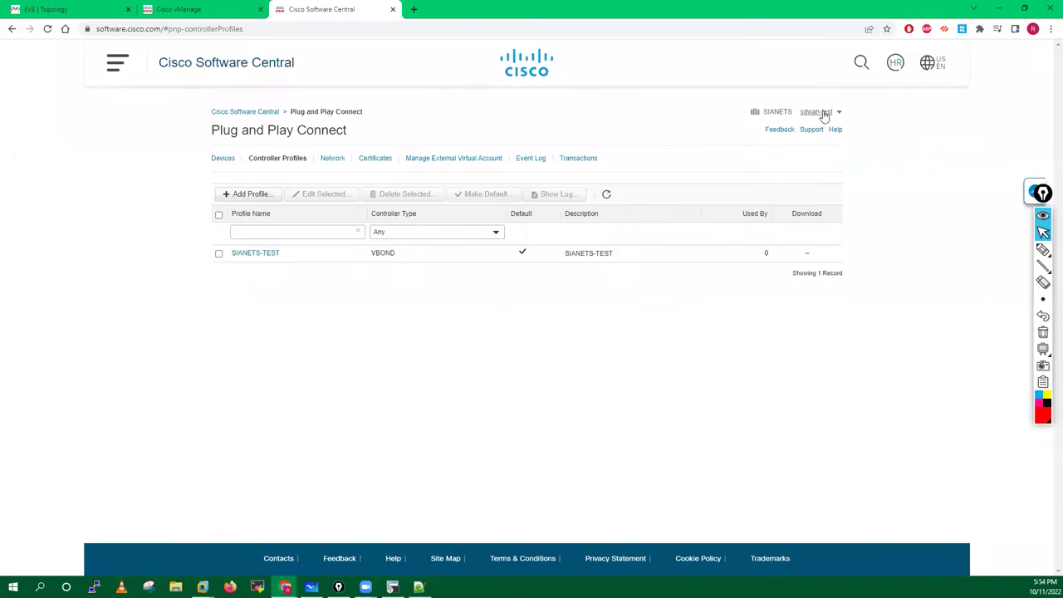
Step: Check the SIANETS-SDWAN-LAB profile's organization name in the lab account, then return to sdwan-test
click(712, 149)
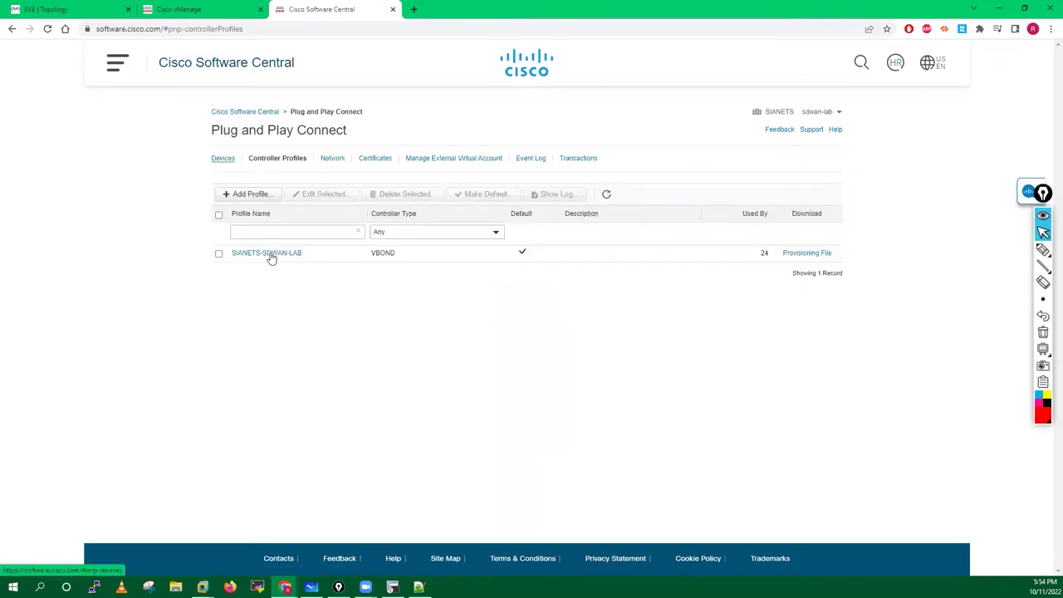
click(270, 254)
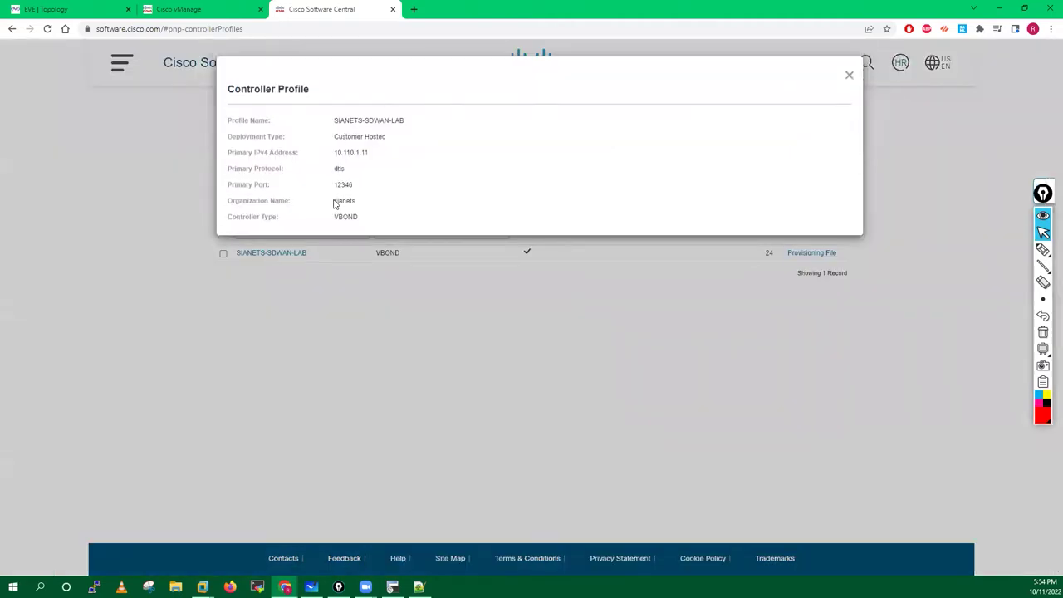
double_click(358, 204)
click(401, 303)
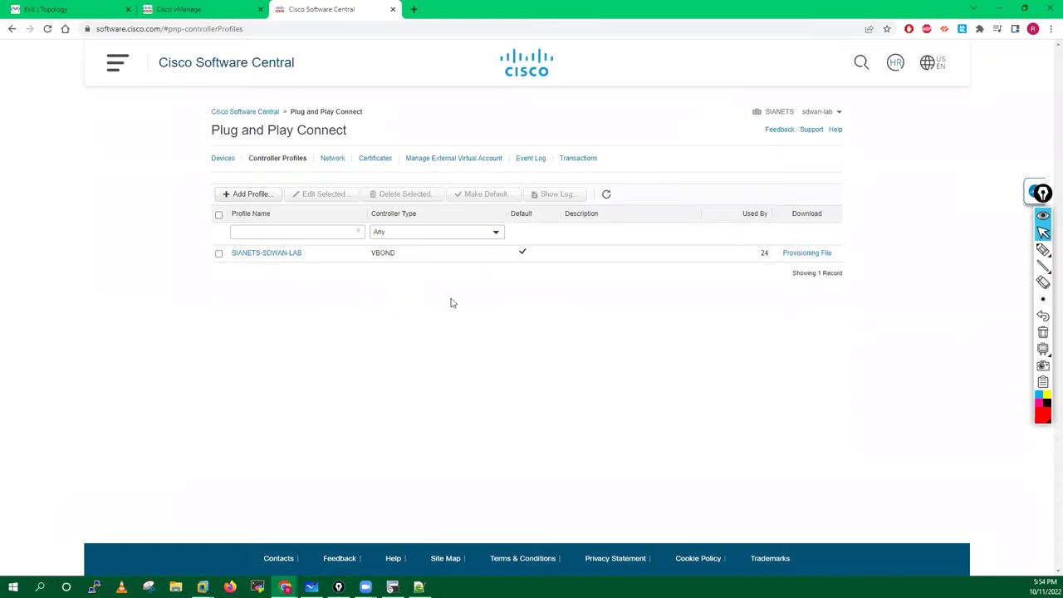
click(818, 117)
click(717, 163)
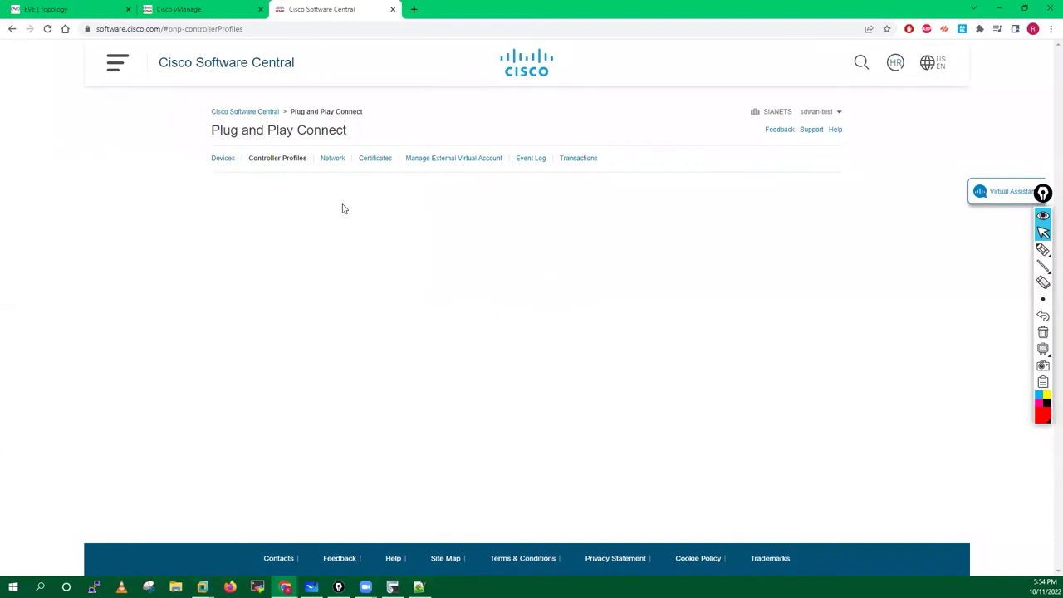
Step: Add a VEDGE-CLOUD-DNA software device entry, quantity 12, on profile SIANETS-TEST
click(222, 160)
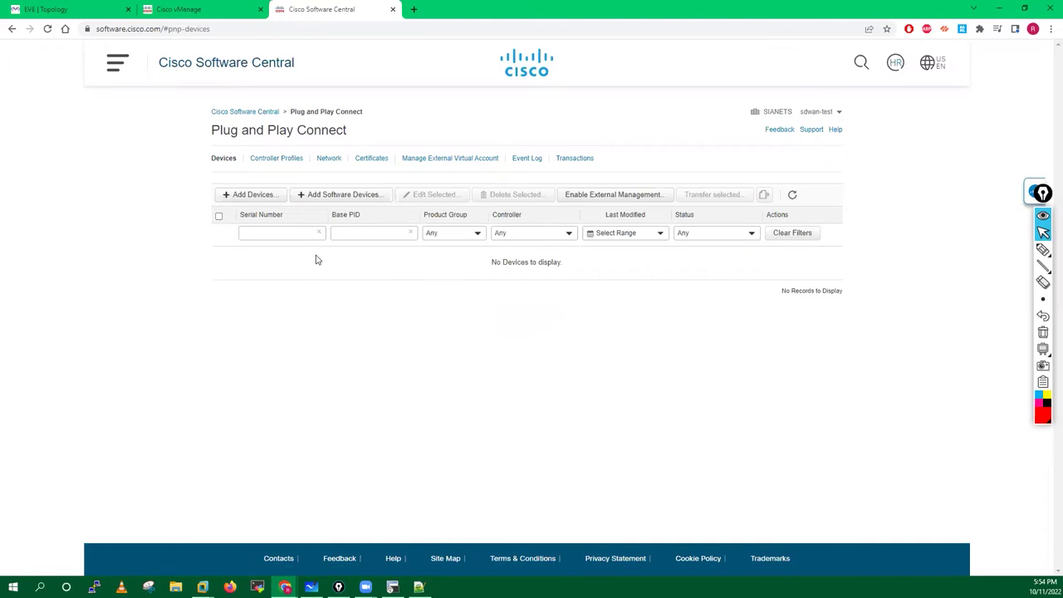
click(334, 201)
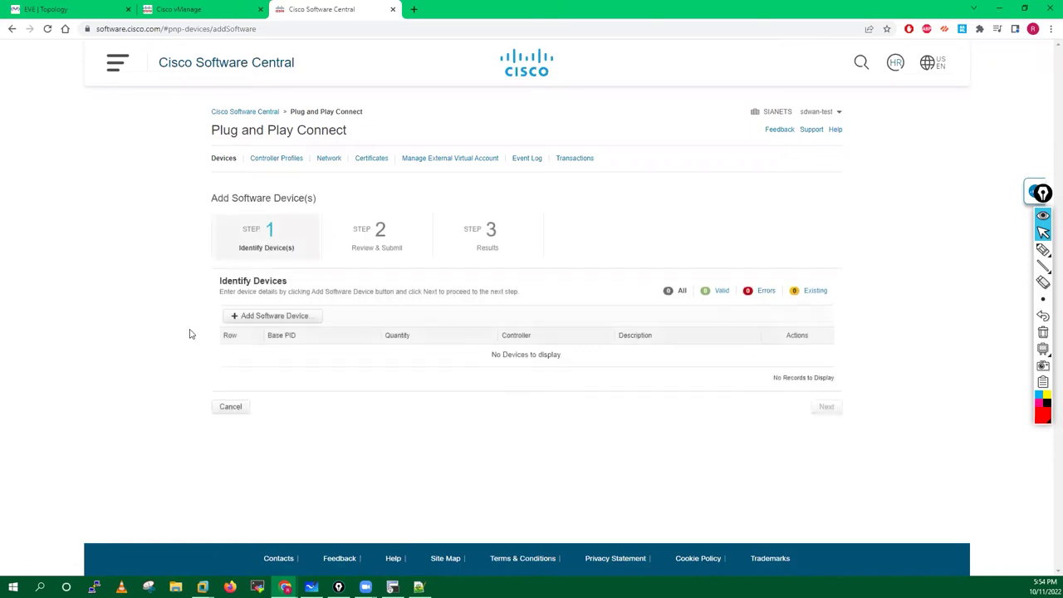
click(271, 320)
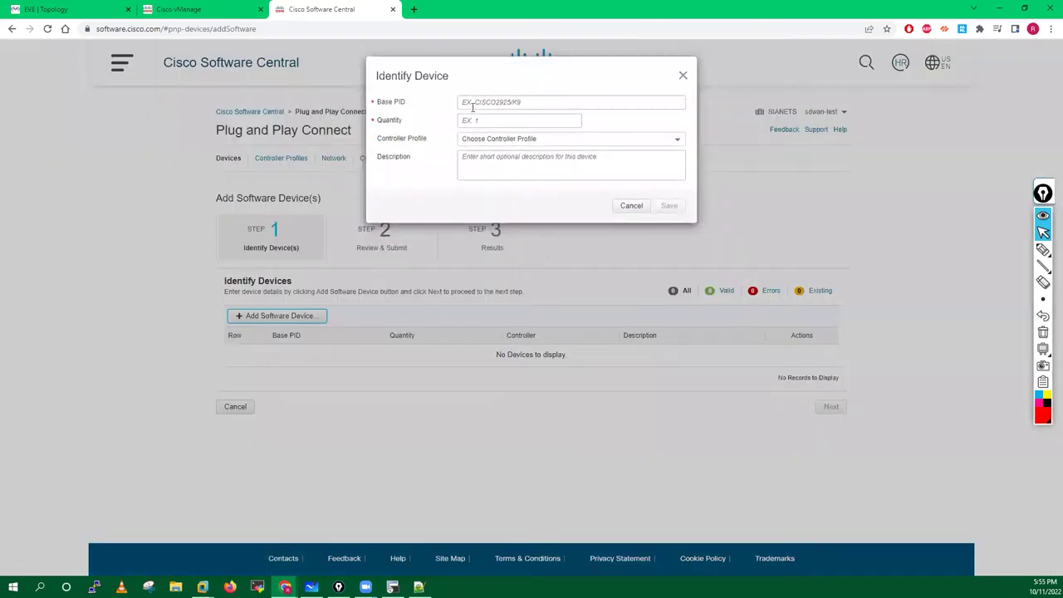
click(472, 104)
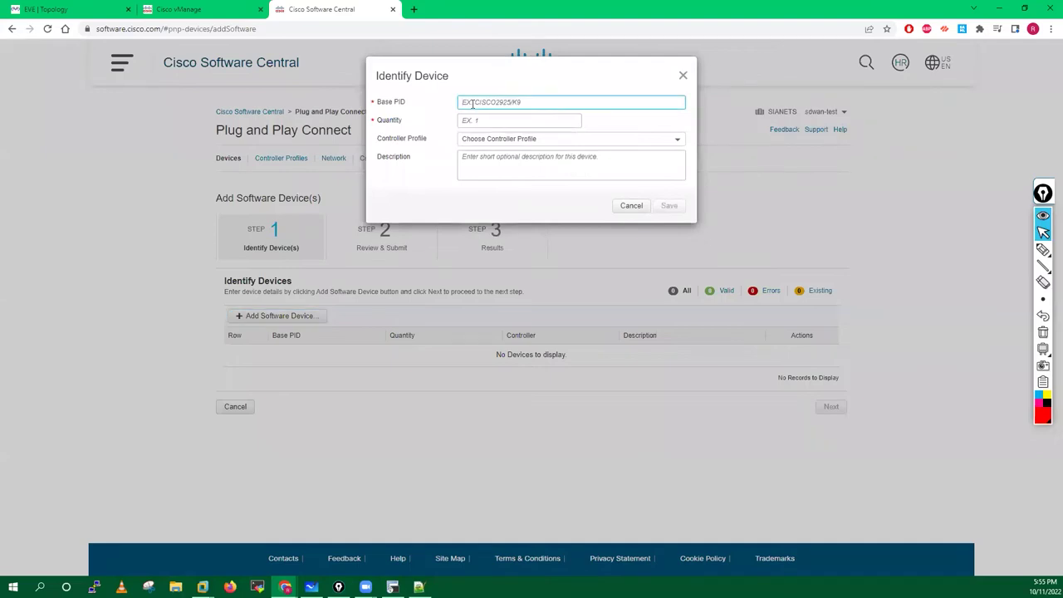
text(VEDGE)
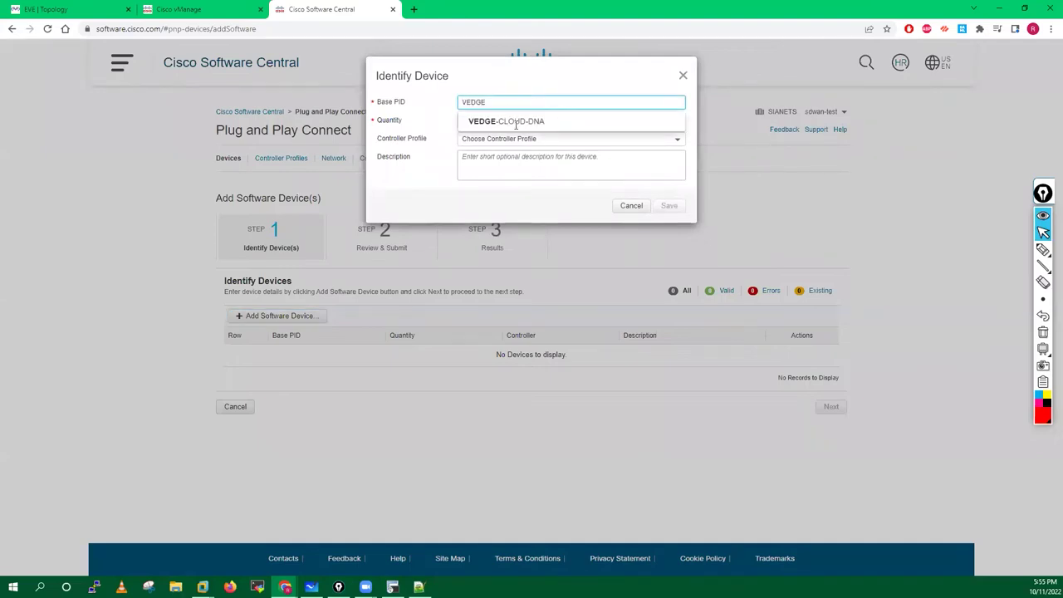
click(479, 122)
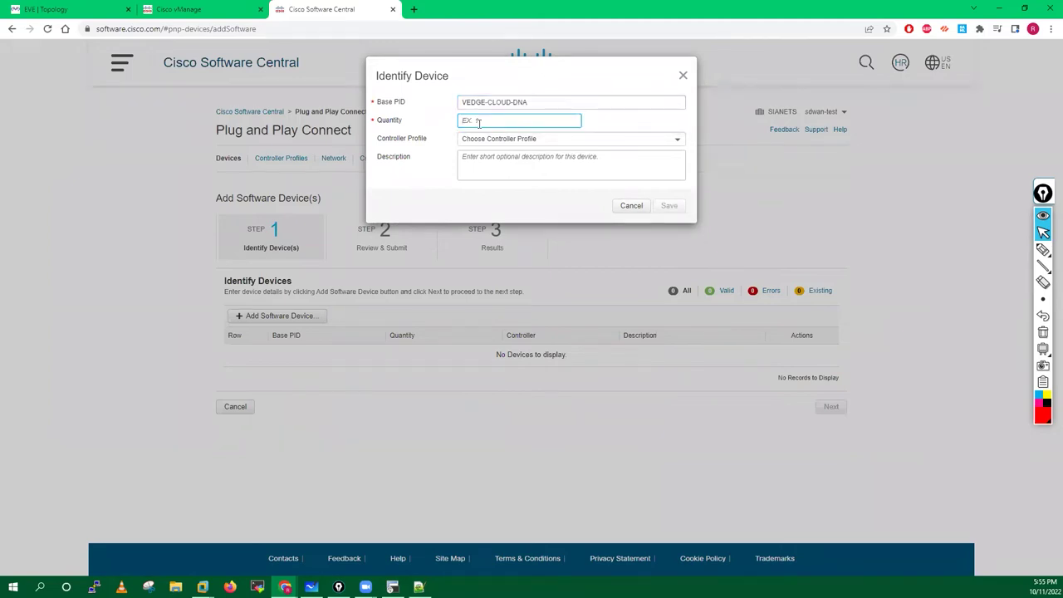
text(12)
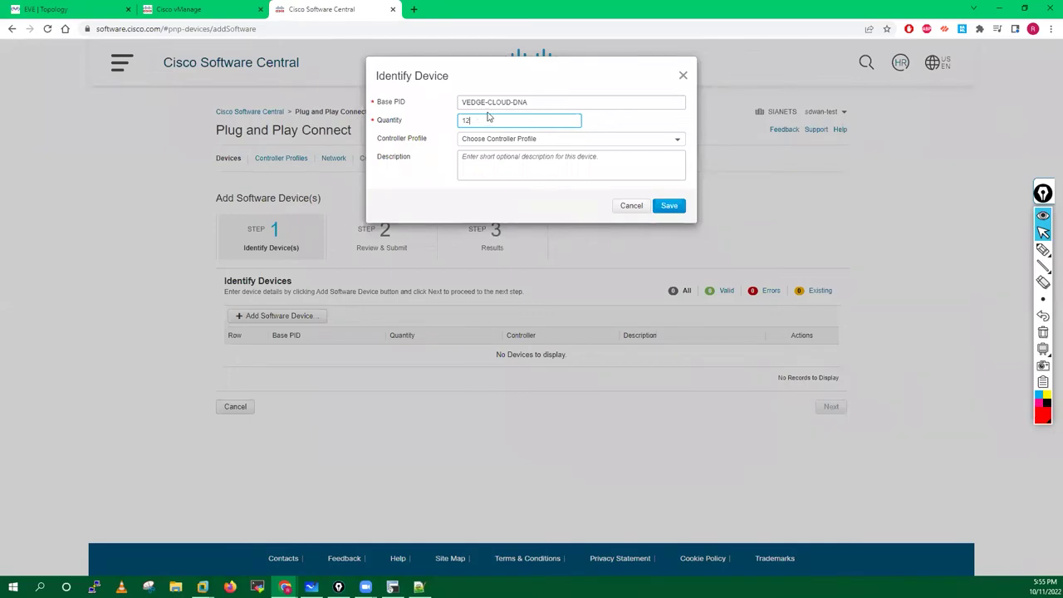
click(523, 141)
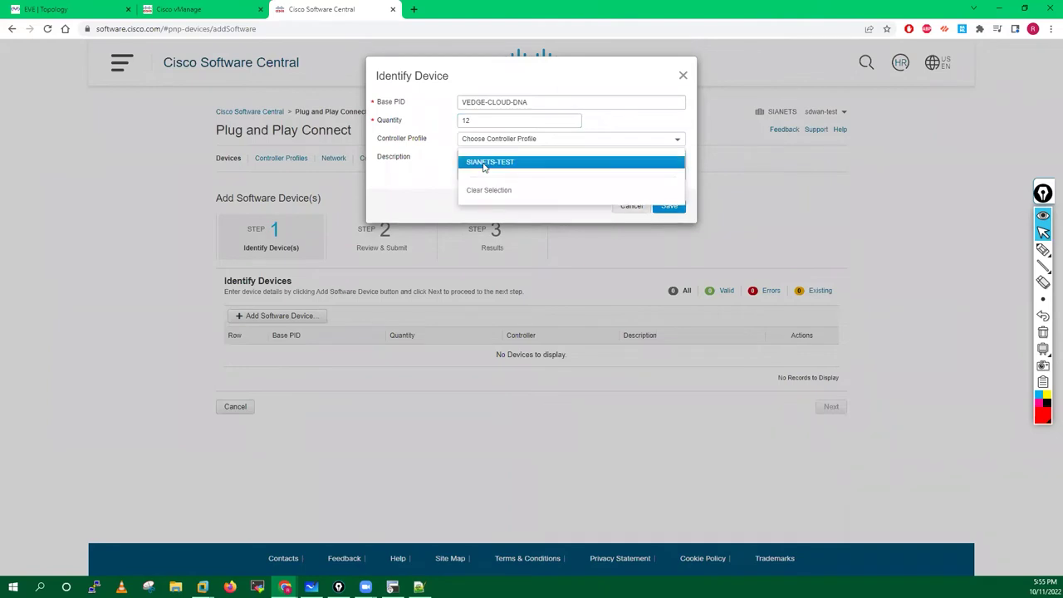
click(492, 161)
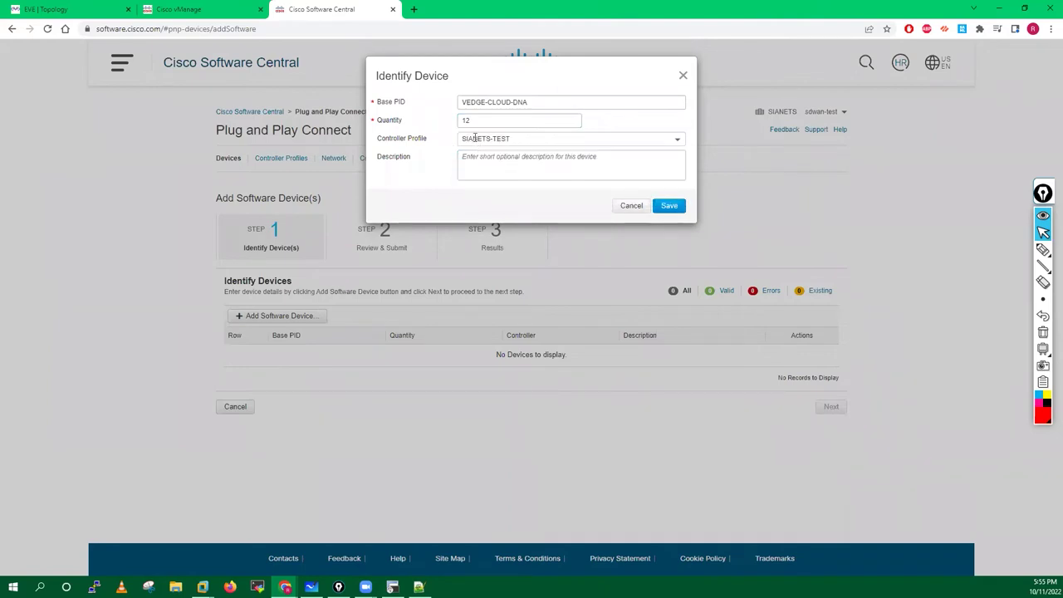
click(672, 209)
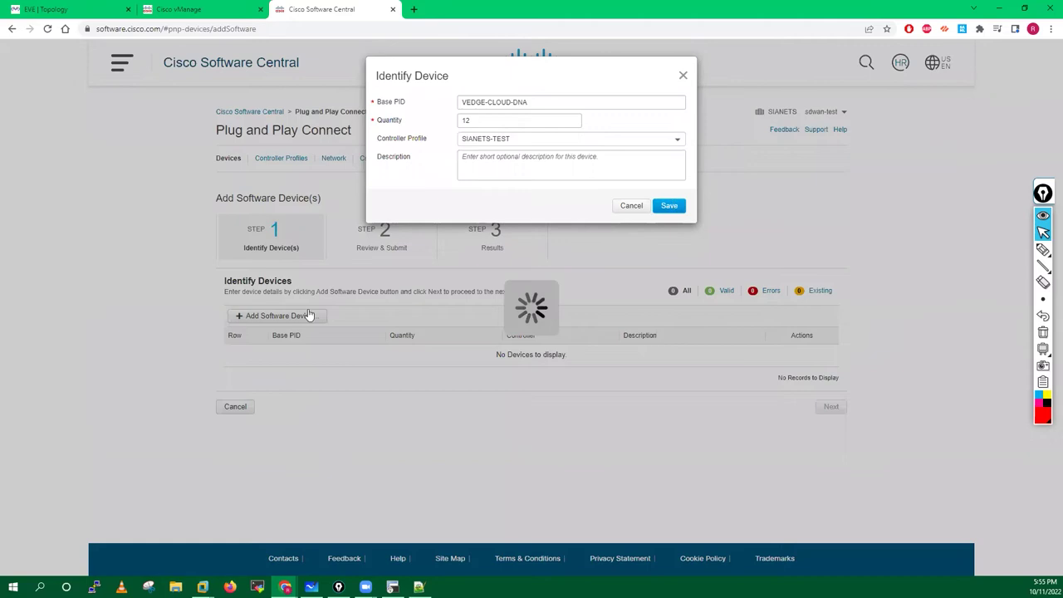
Step: Add a CSR1KV entry, quantity 4, on profile SIANETS-TEST
key(Return)
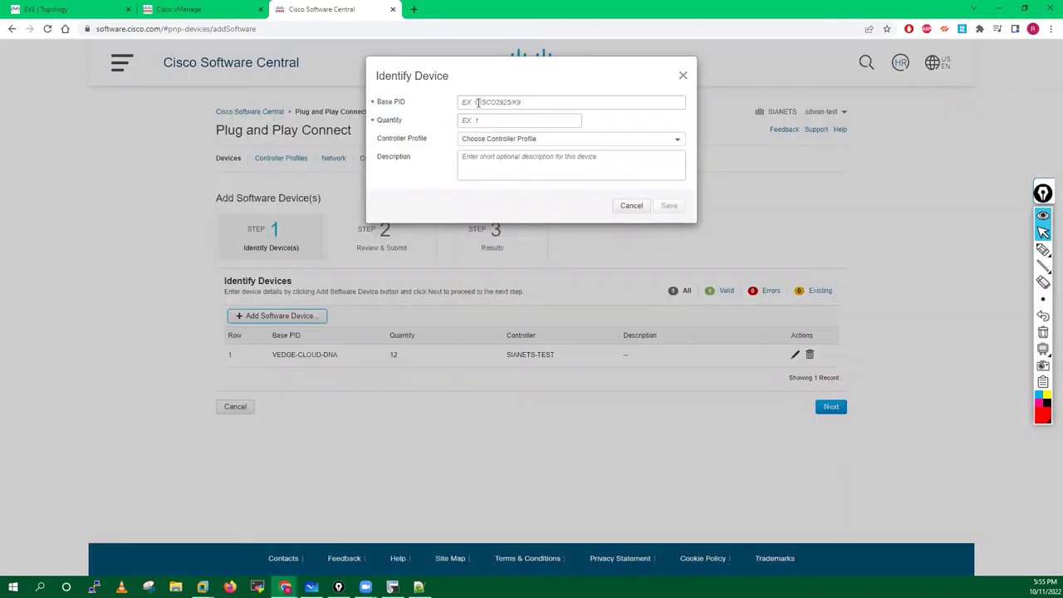
click(478, 102)
text(CSR)
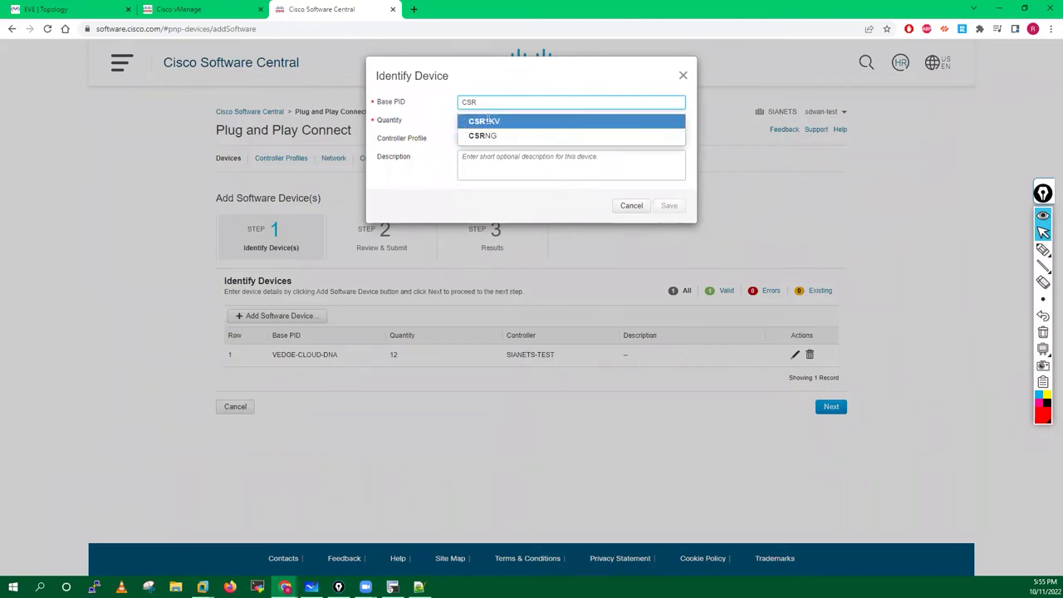
click(485, 122)
click(482, 120)
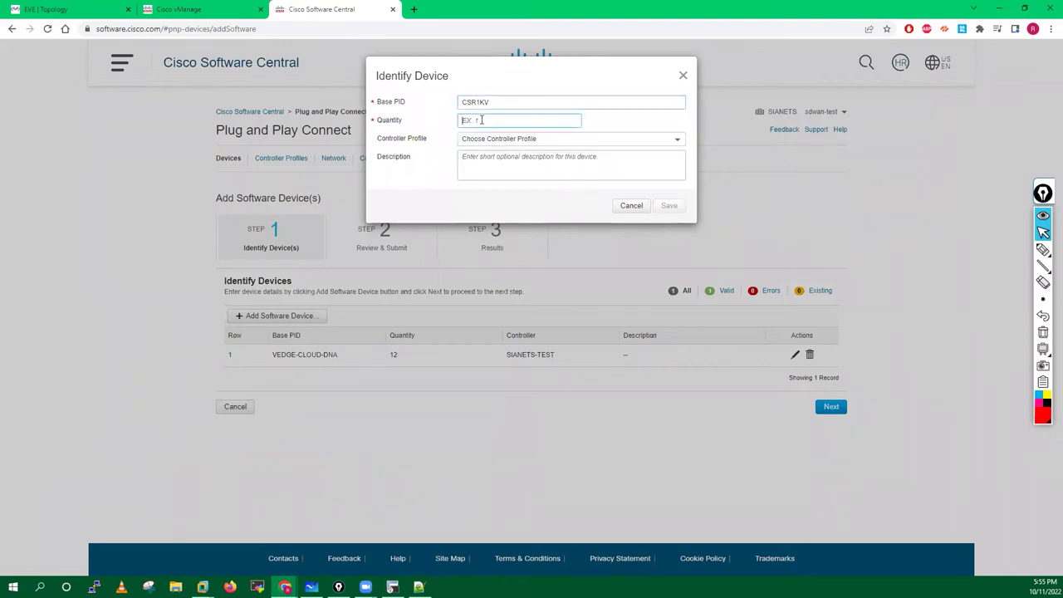
text(4)
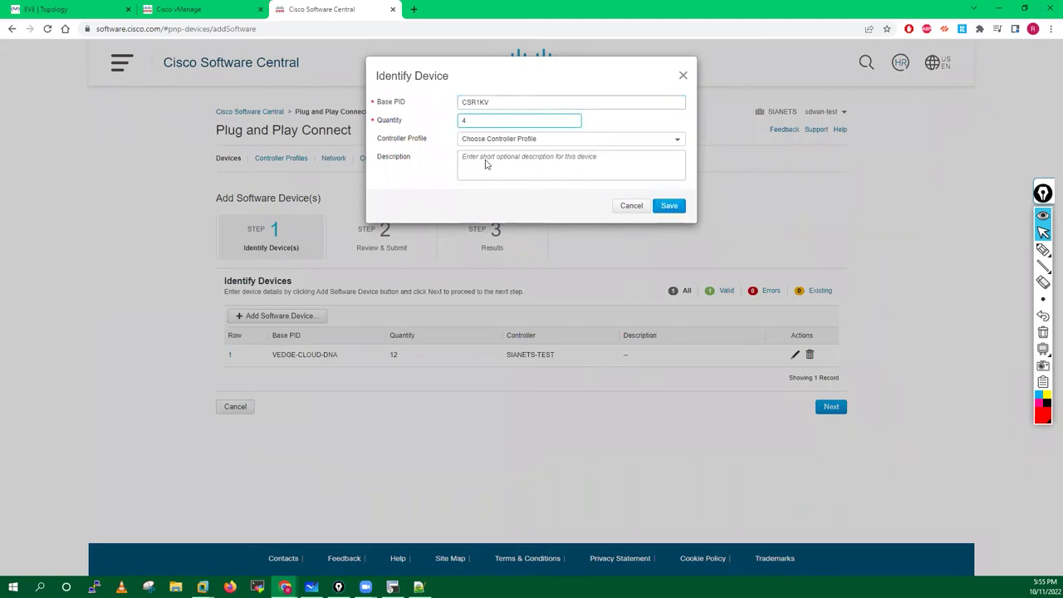
key(Tab)
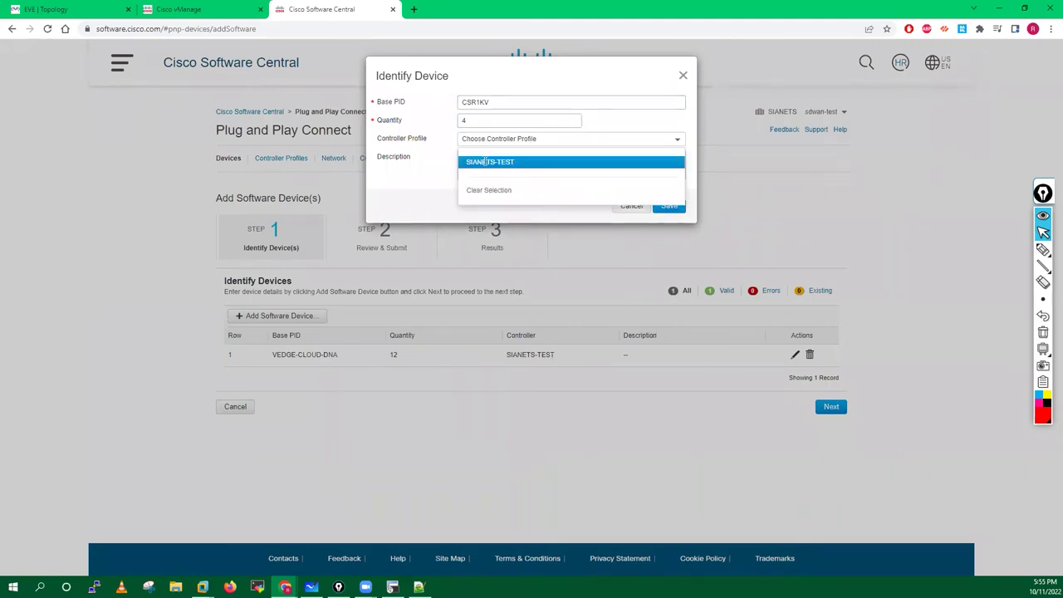
click(565, 162)
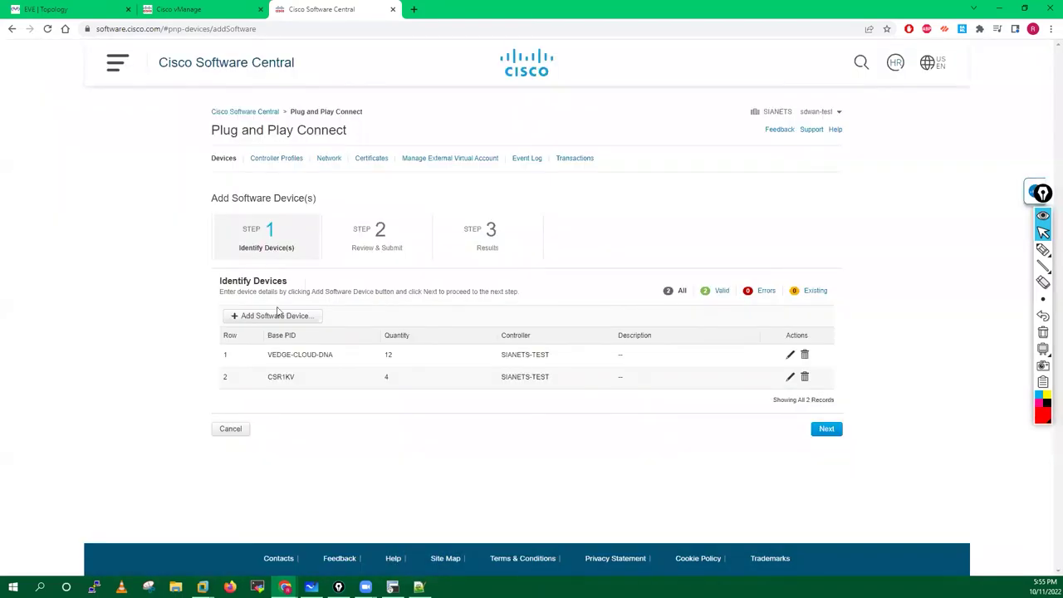
Step: Add an ISRV entry, quantity 4, on profile SIANETS-TEST
click(276, 316)
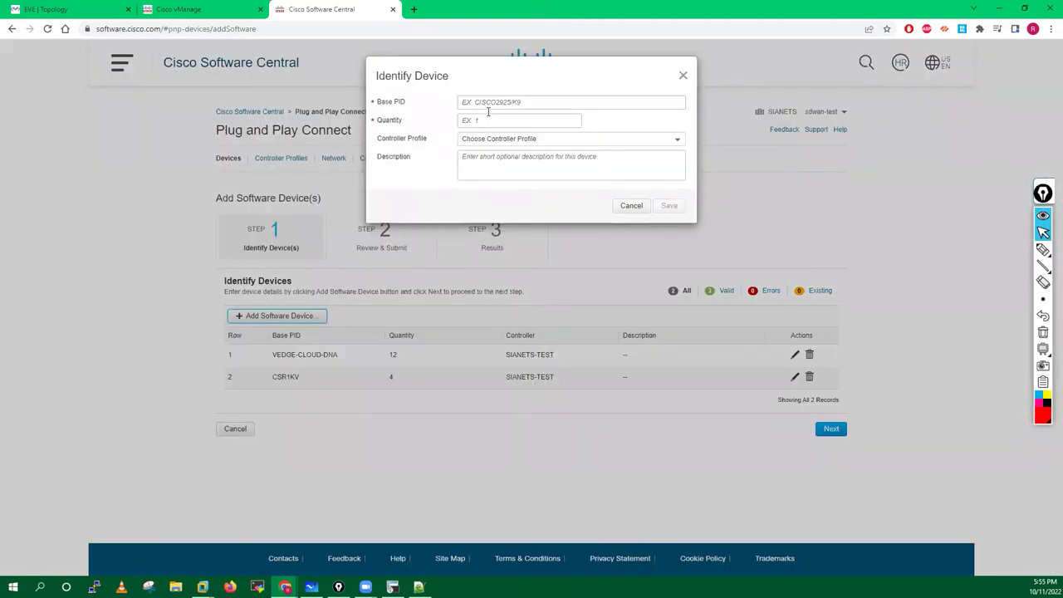
click(487, 108)
text(ISR)
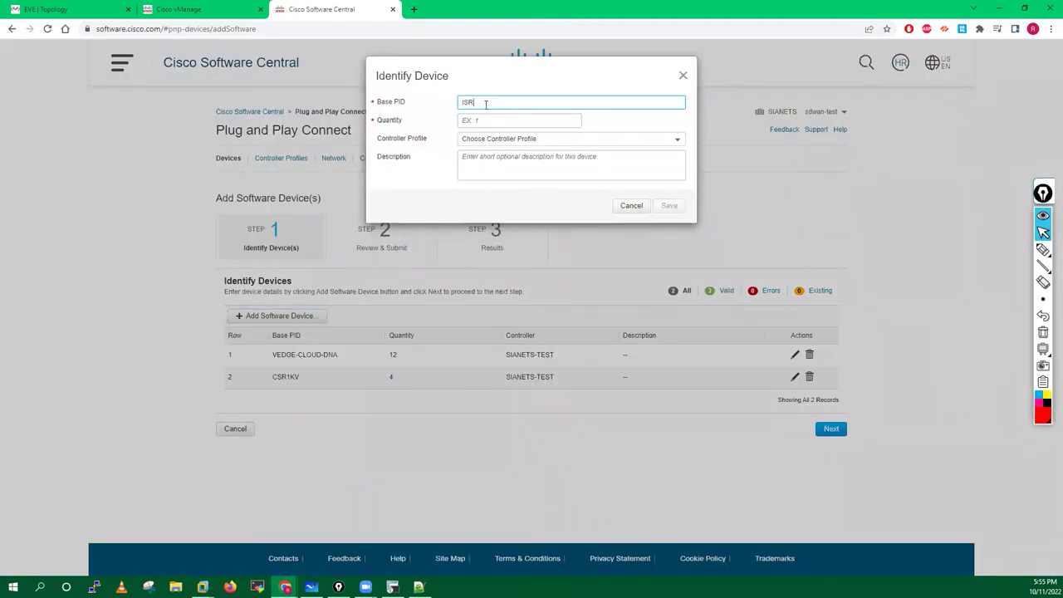
click(478, 122)
click(477, 122)
text(4)
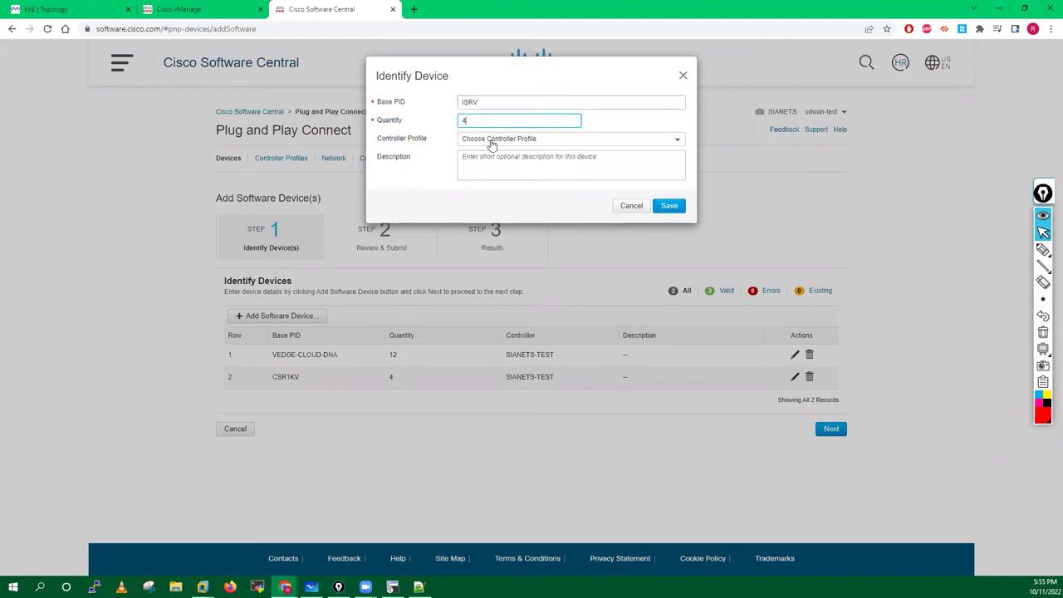
click(492, 140)
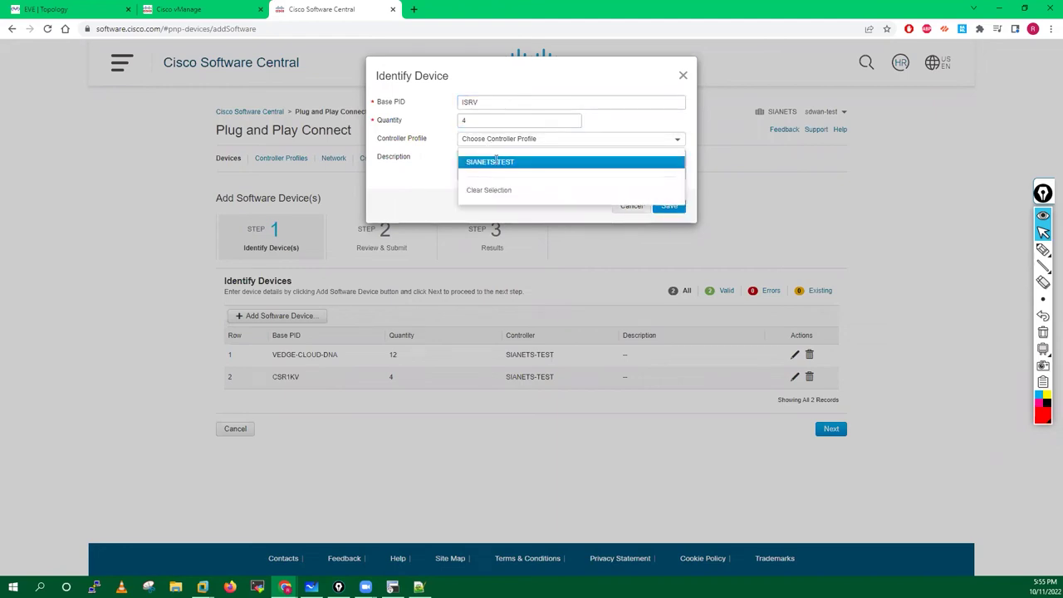
click(495, 163)
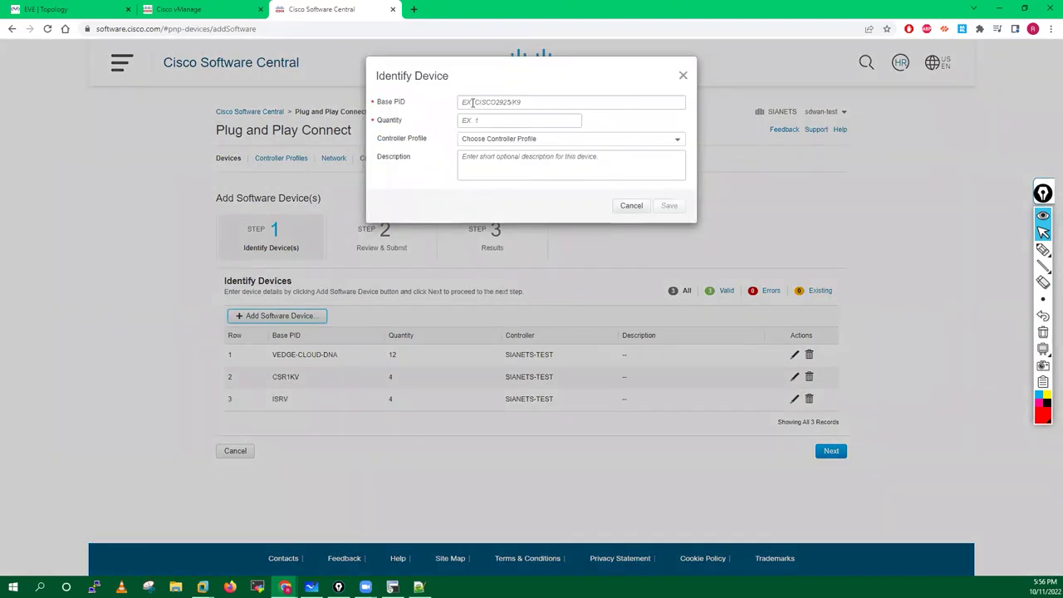
Step: Add and save a C8000V entry, quantity 4, on profile SIANETS-TEST
click(473, 102)
text(C)
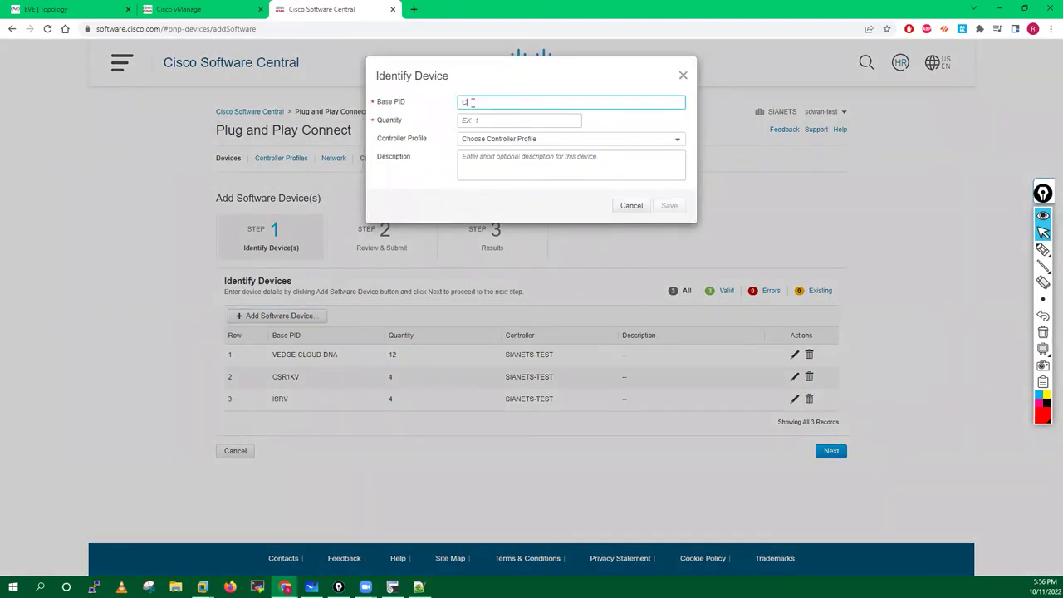
text(8000V)
key(Tab)
text(4)
click(481, 141)
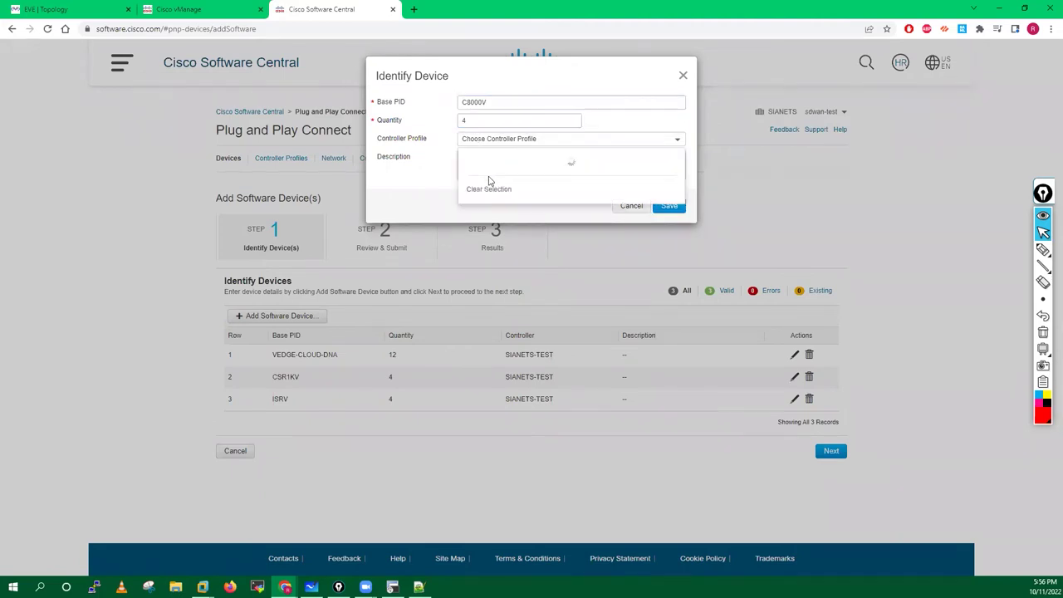
click(498, 162)
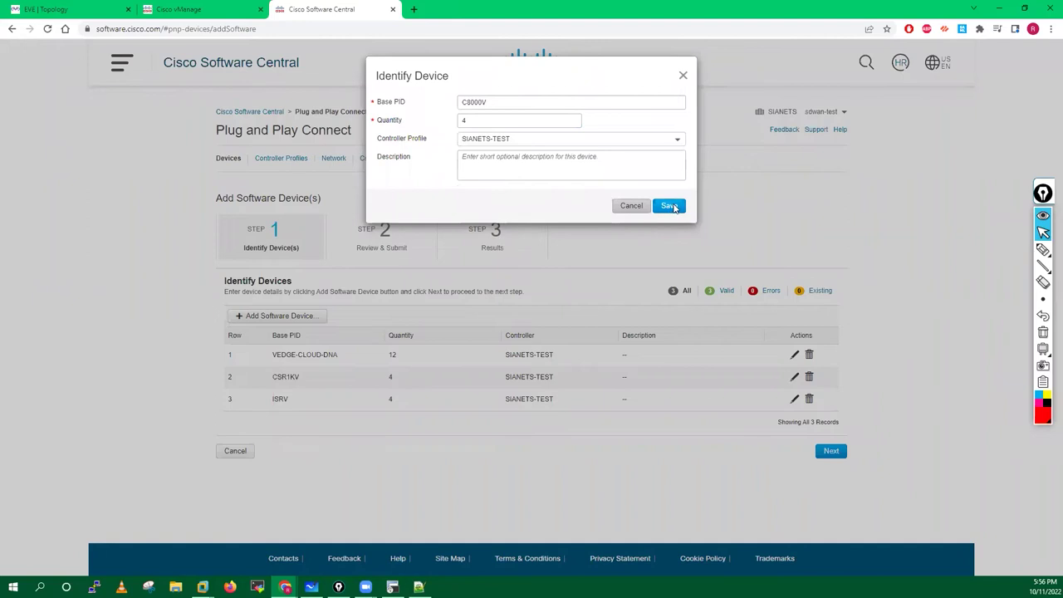
click(670, 206)
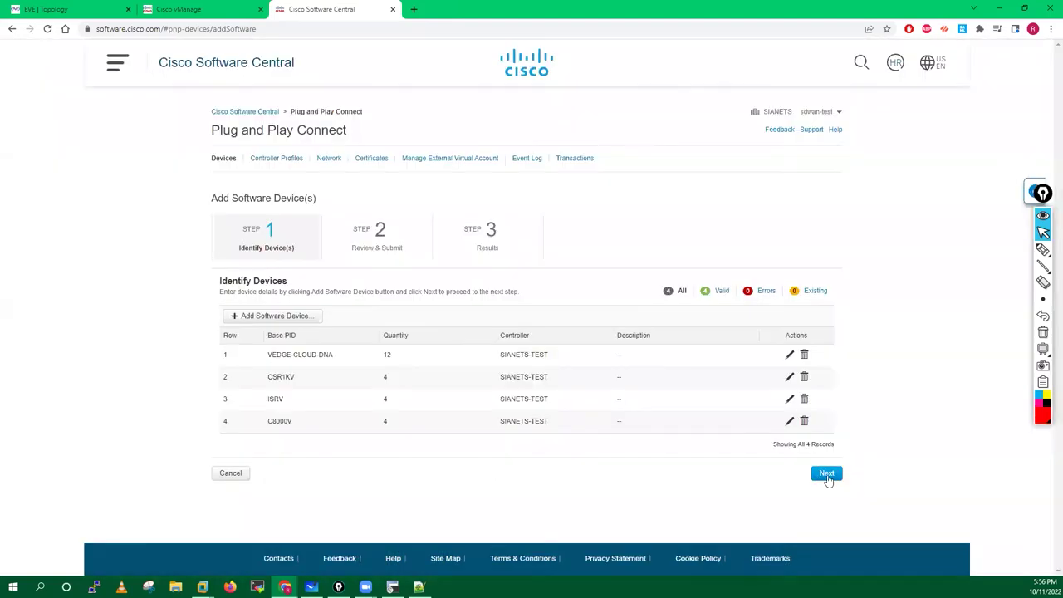
Step: Review and submit the four software device entries, then switch to the Cisco vManage tab
click(829, 473)
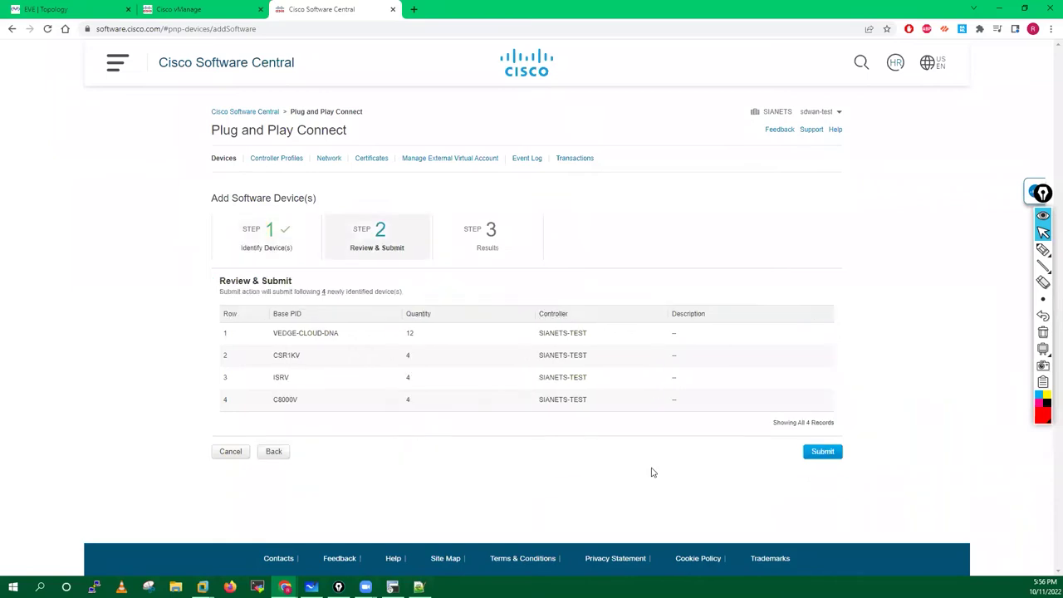
click(822, 451)
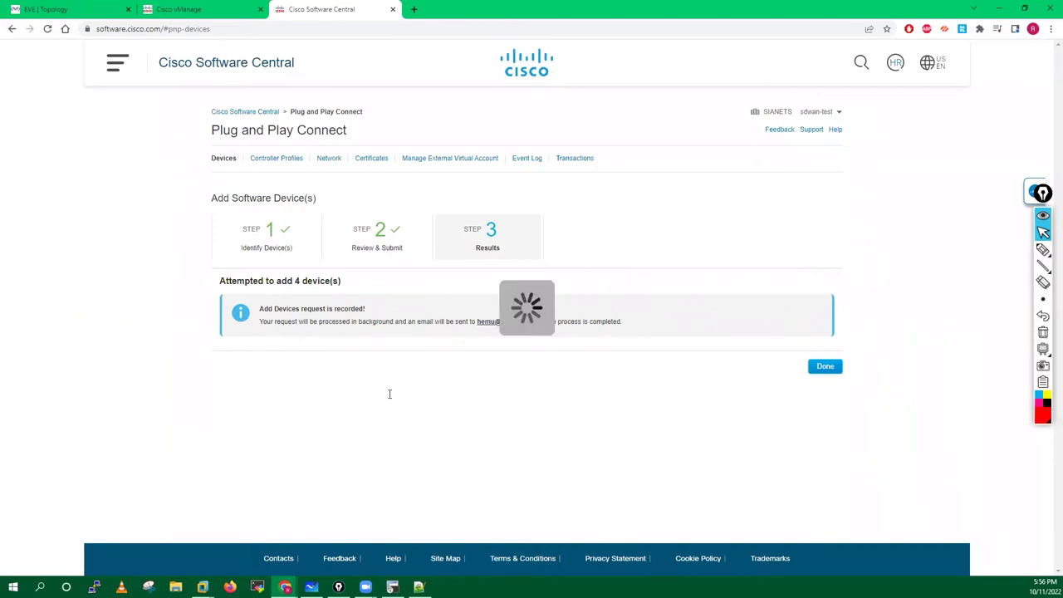
click(183, 10)
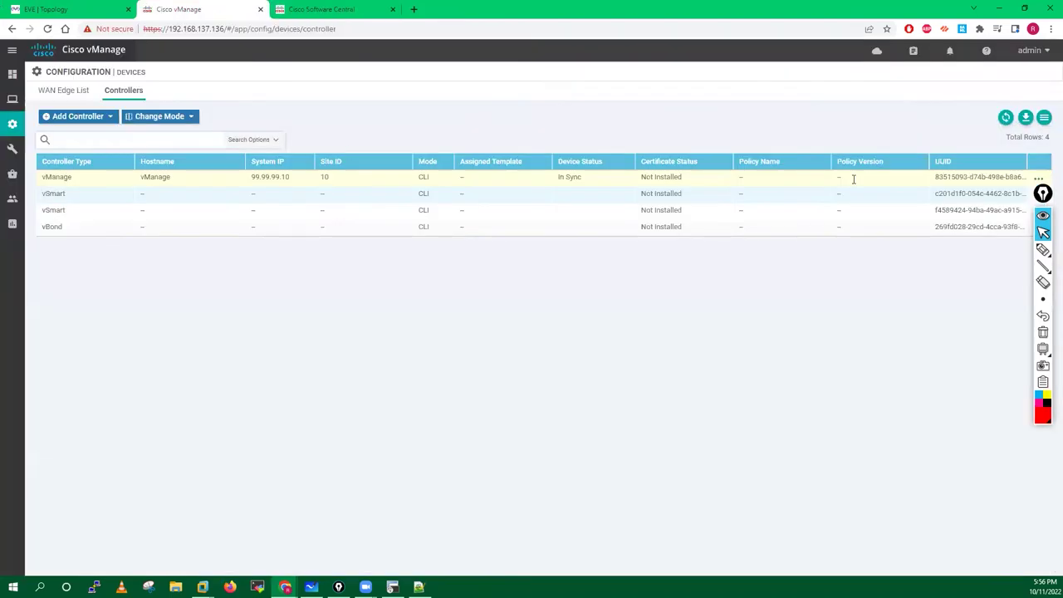
Step: Glance at the EVE lab topology and vManage, then return to the Plug and Play device list
key(ctrl+shift+Tab)
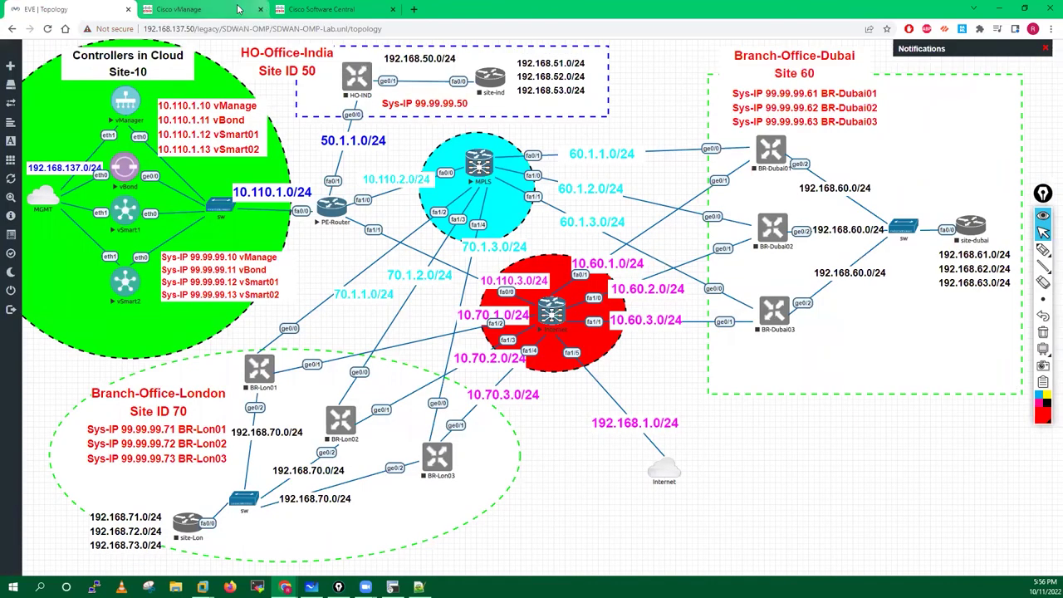
click(212, 5)
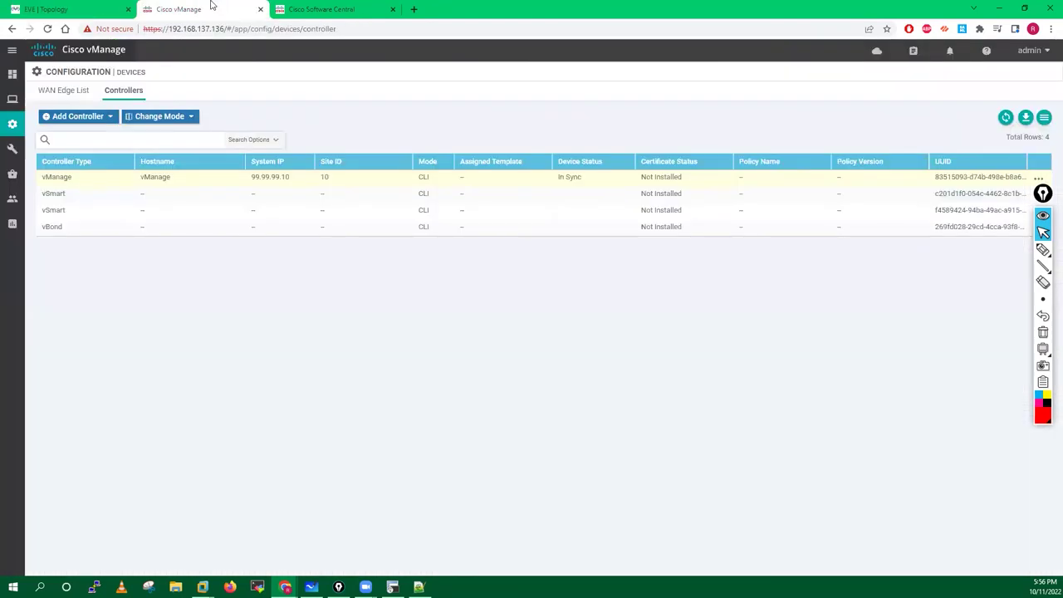
key(ctrl+Tab)
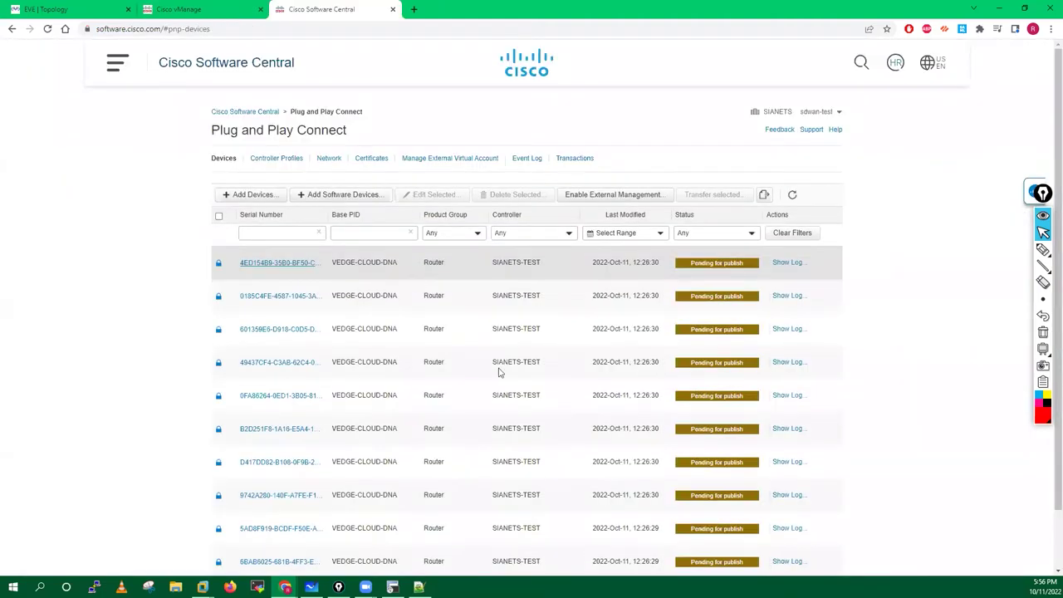
Step: Refresh the device list, show 25 rows per page, and check that VEDGE, C8000V and ISRV devices are Provisioned
scroll(531, 254, down, 2)
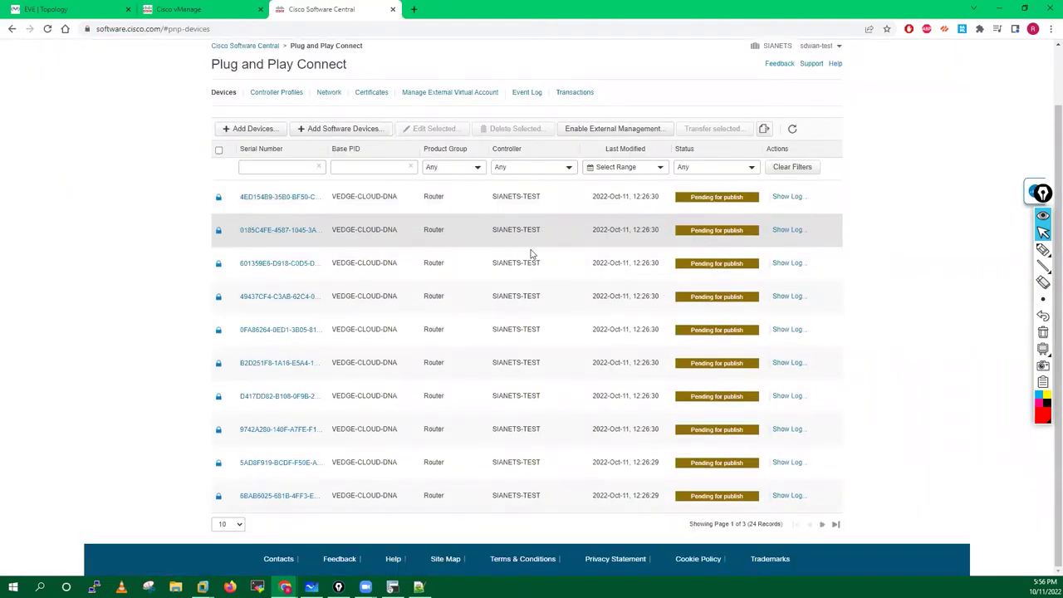
scroll(611, 309, up, 2)
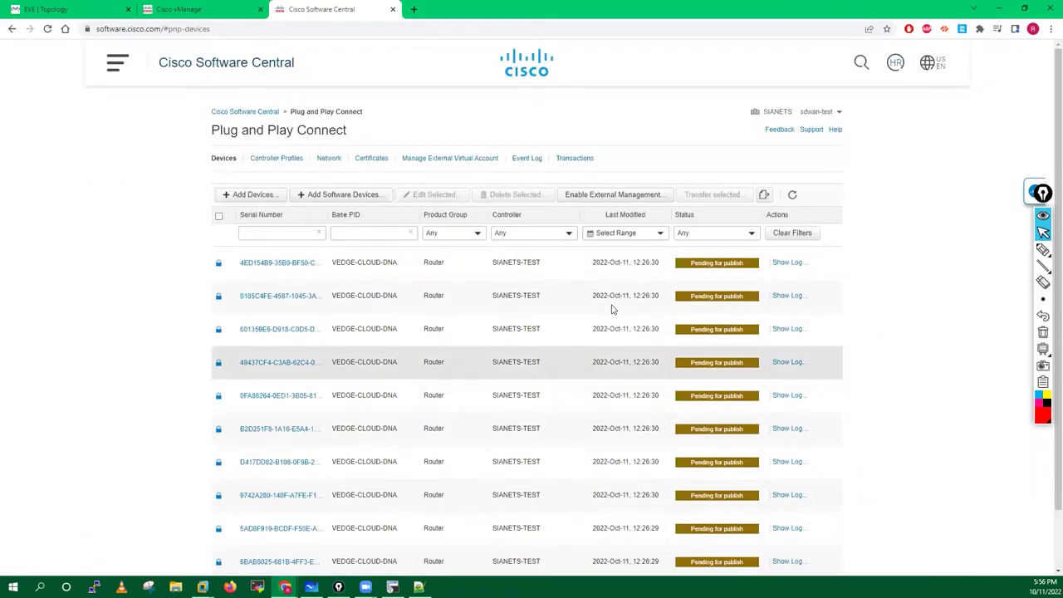
scroll(789, 108, down, 2)
click(793, 129)
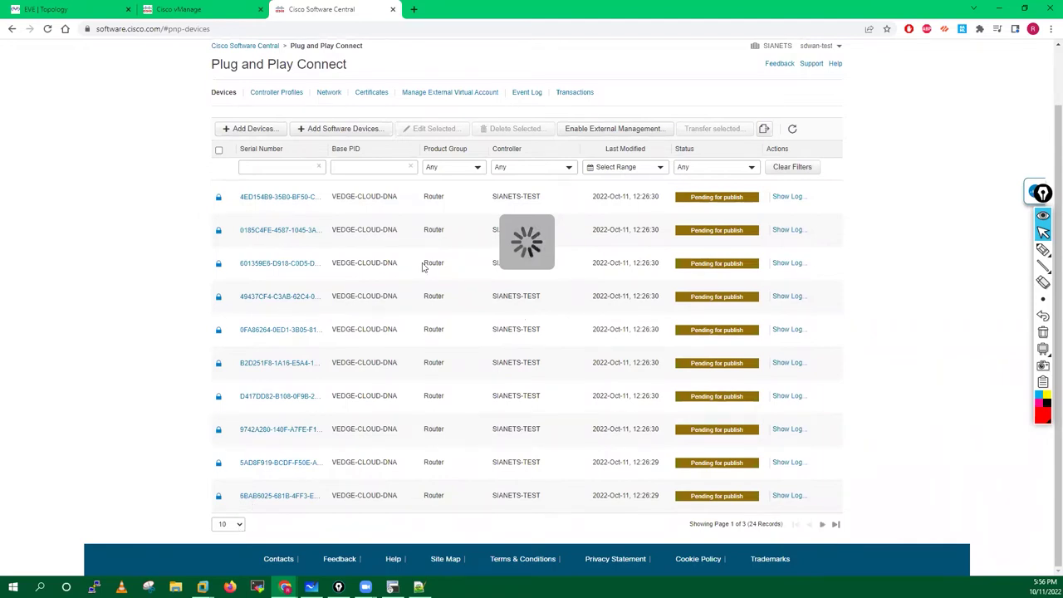
click(227, 524)
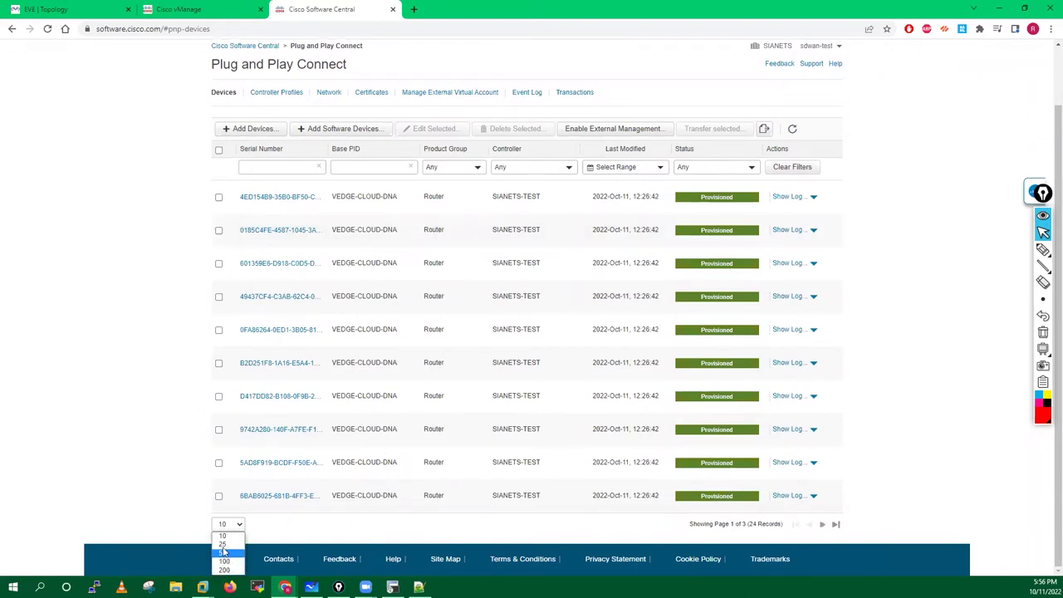
click(223, 545)
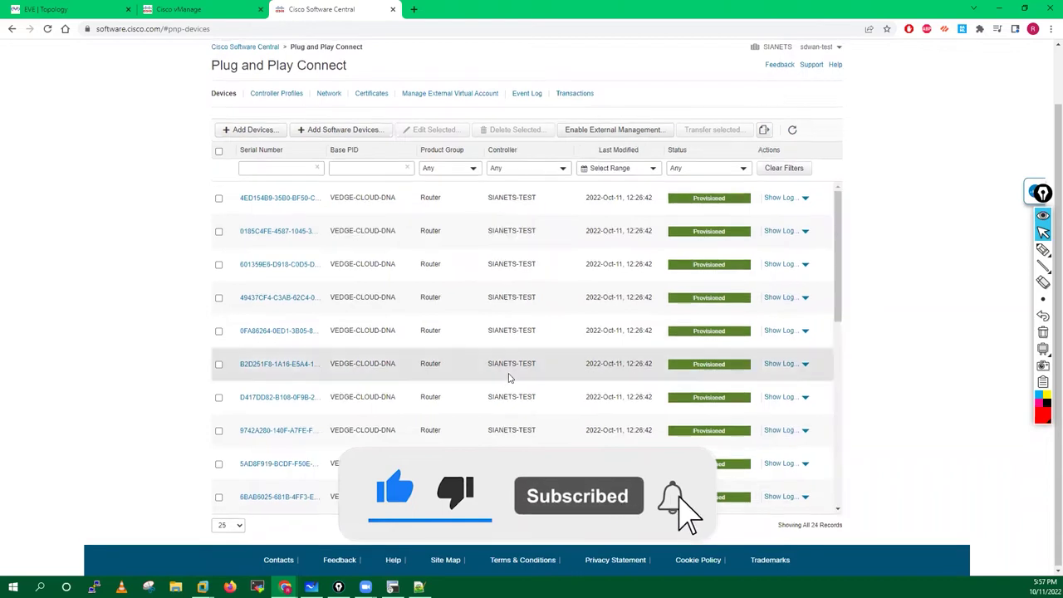
scroll(785, 273, down, 4)
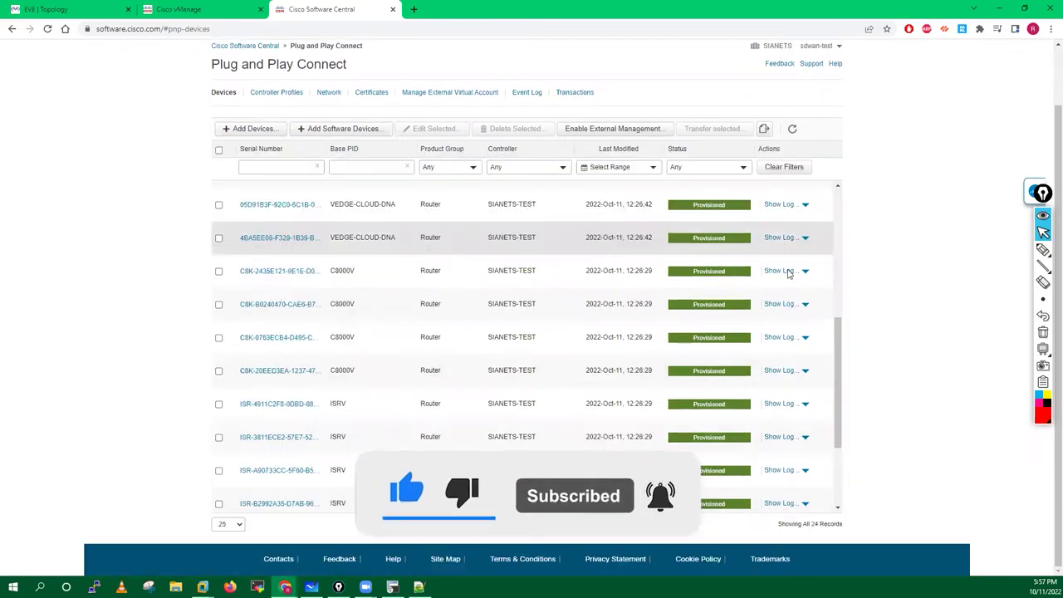
scroll(674, 348, down, 1)
scroll(504, 351, up, 5)
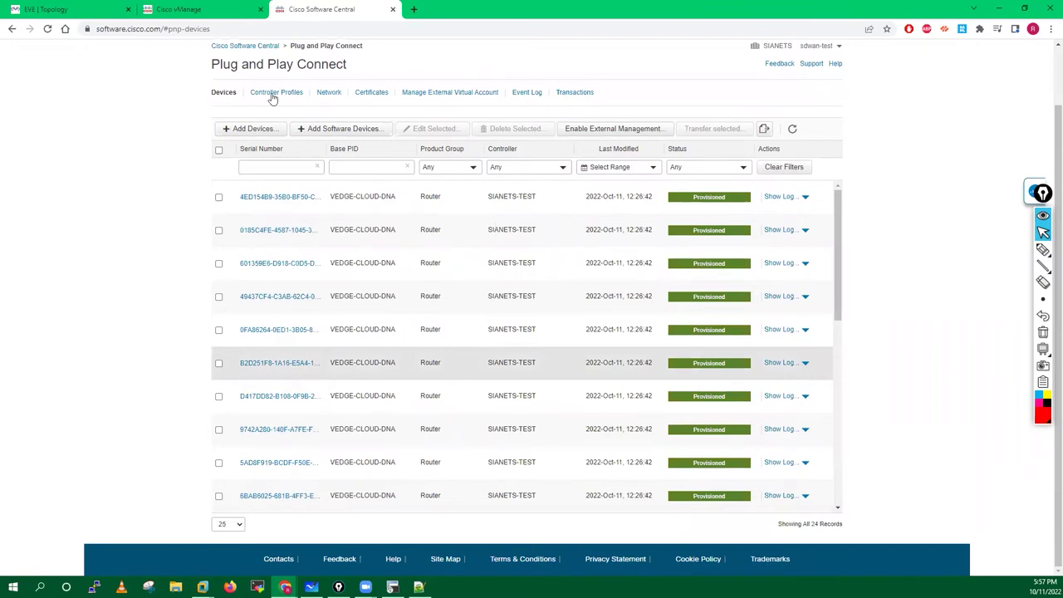
scroll(268, 155, up, 1)
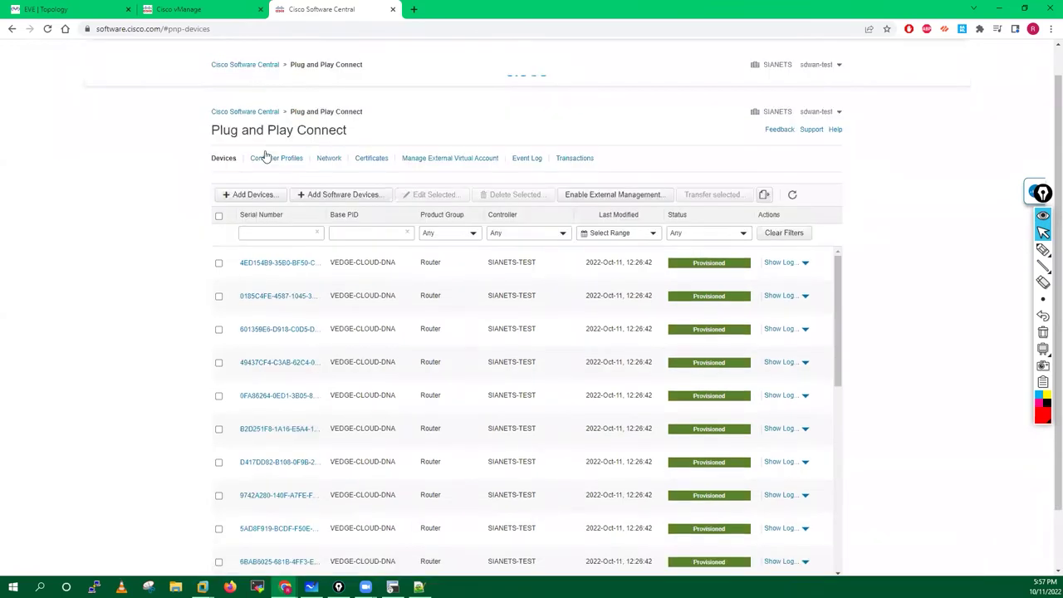
Step: Download the SIANETS-TEST controller profile's provisioning file for controller versions 18.3 and newer
click(269, 161)
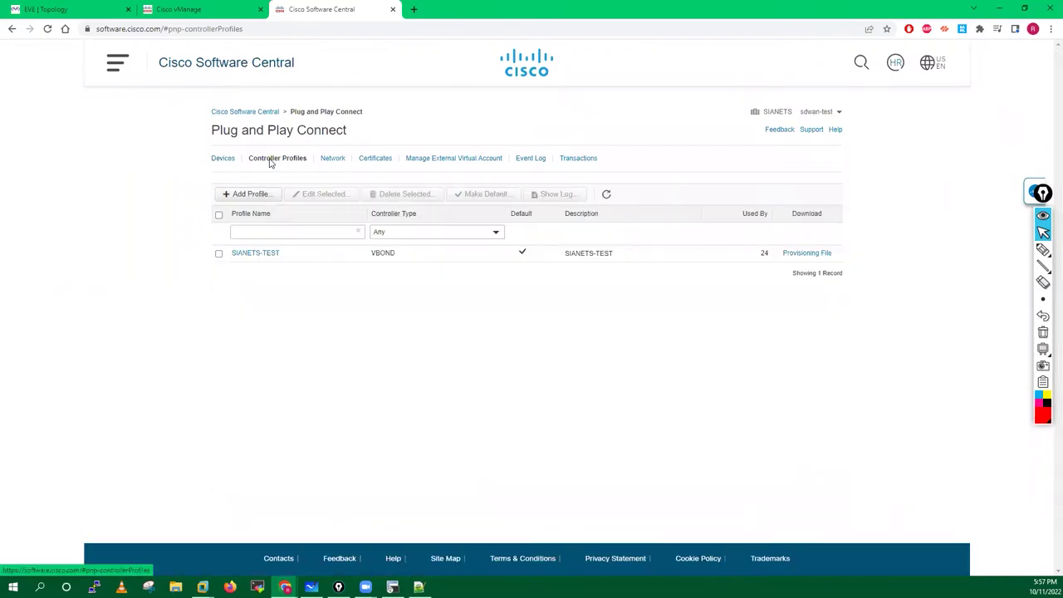
click(802, 254)
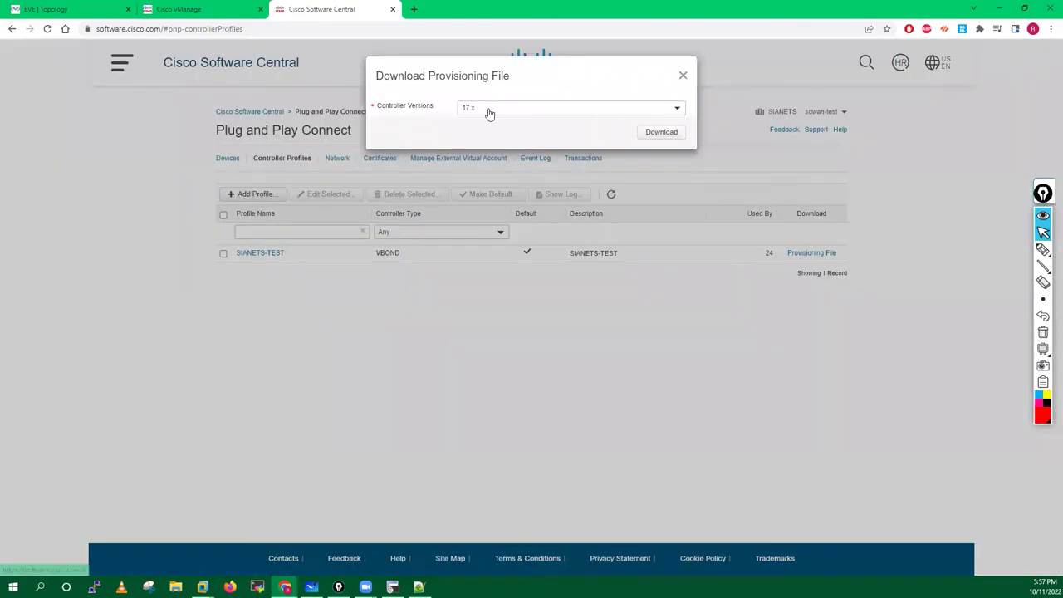
click(490, 110)
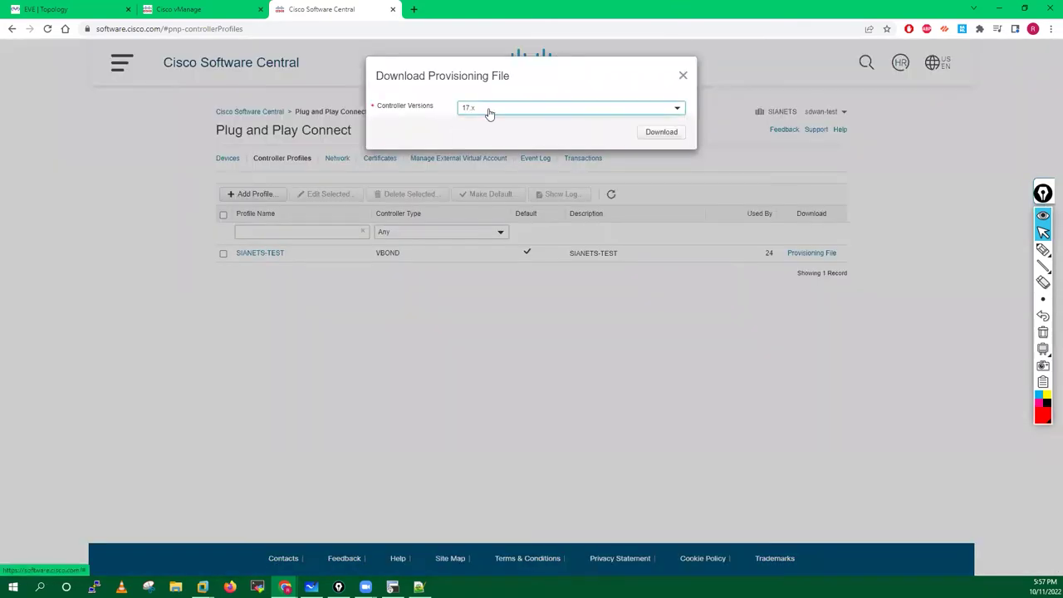
click(480, 138)
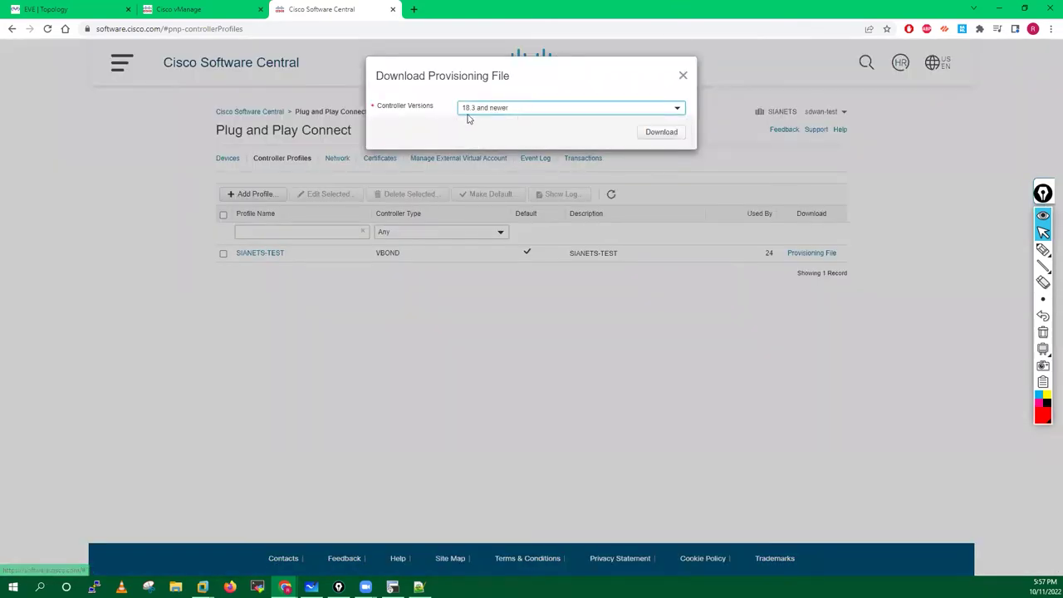
click(653, 134)
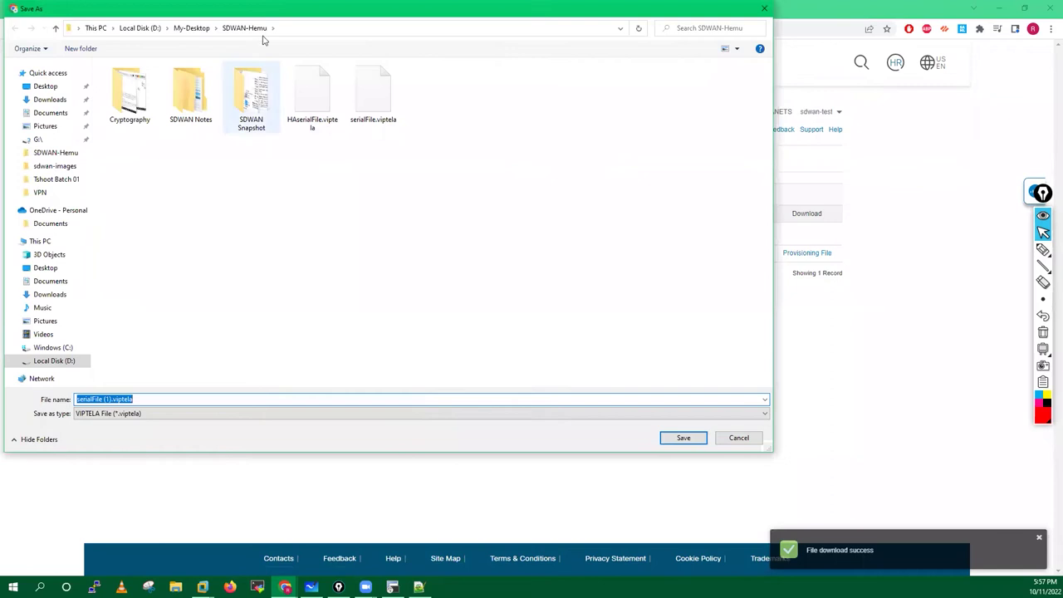
Step: Save the file in SDWAN-Hemu as sianets-test-serialFile.viptela
click(111, 400)
key(BackSpace)
key(BackSpace)
key(BackSpace)
key(BackSpace)
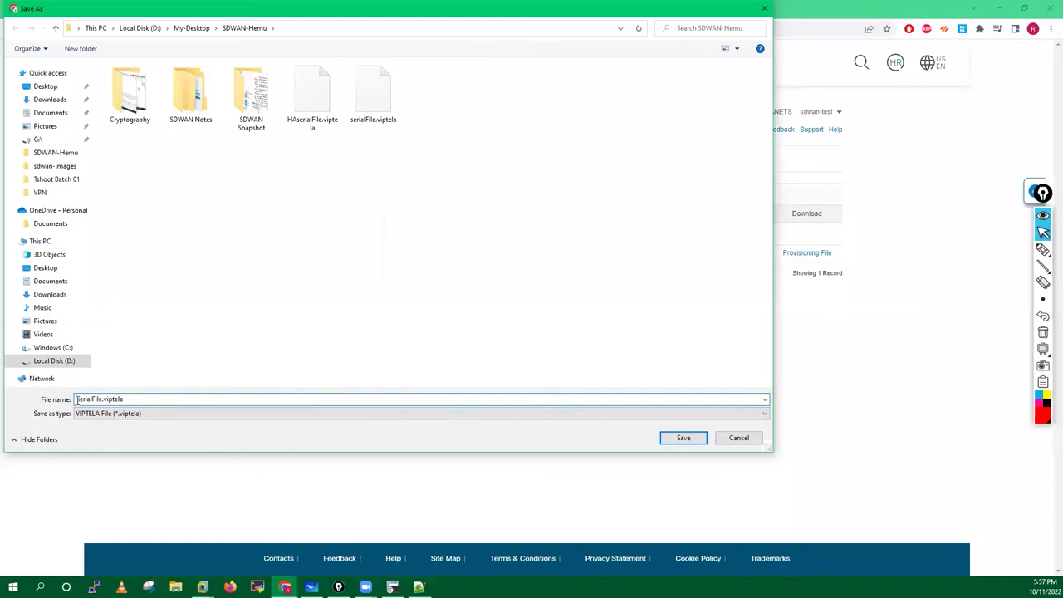
text(sianets-test-)
click(684, 440)
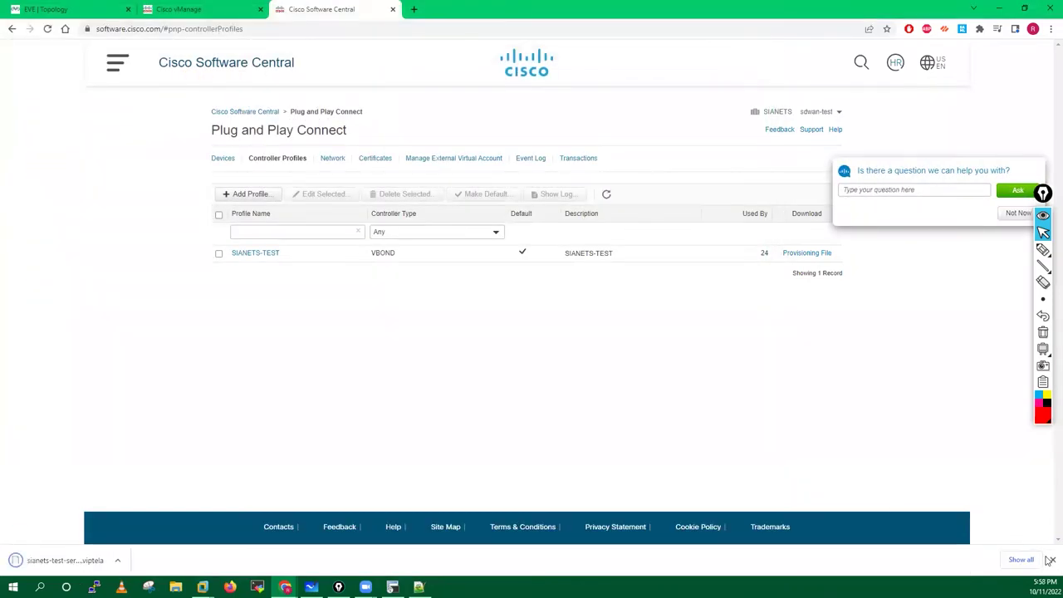
Step: Dismiss the download bar and chat popup, then view the SIANETS-TEST profile details and its organization name
click(1050, 560)
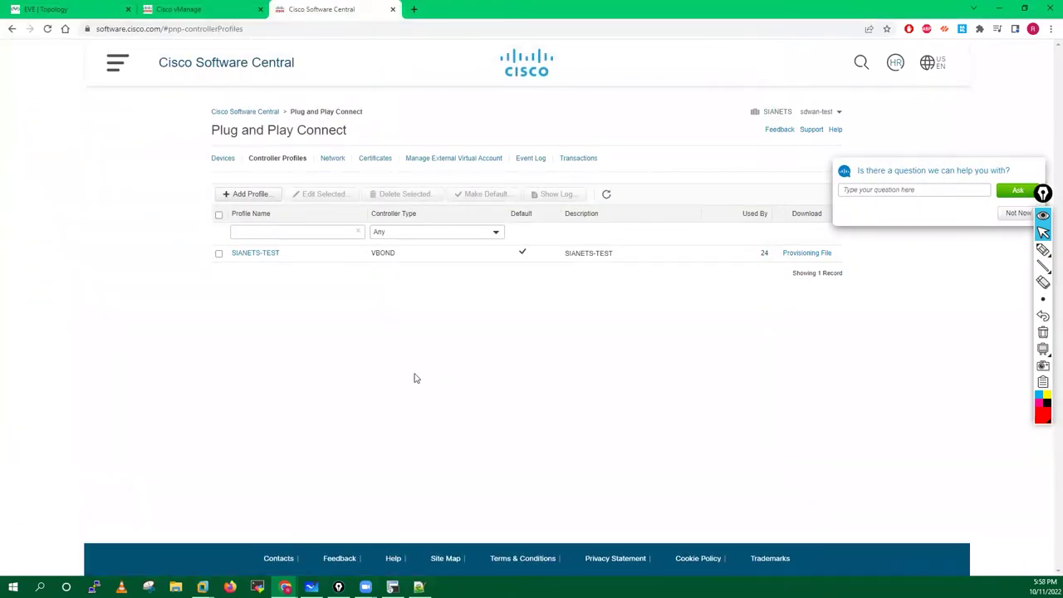
click(1014, 213)
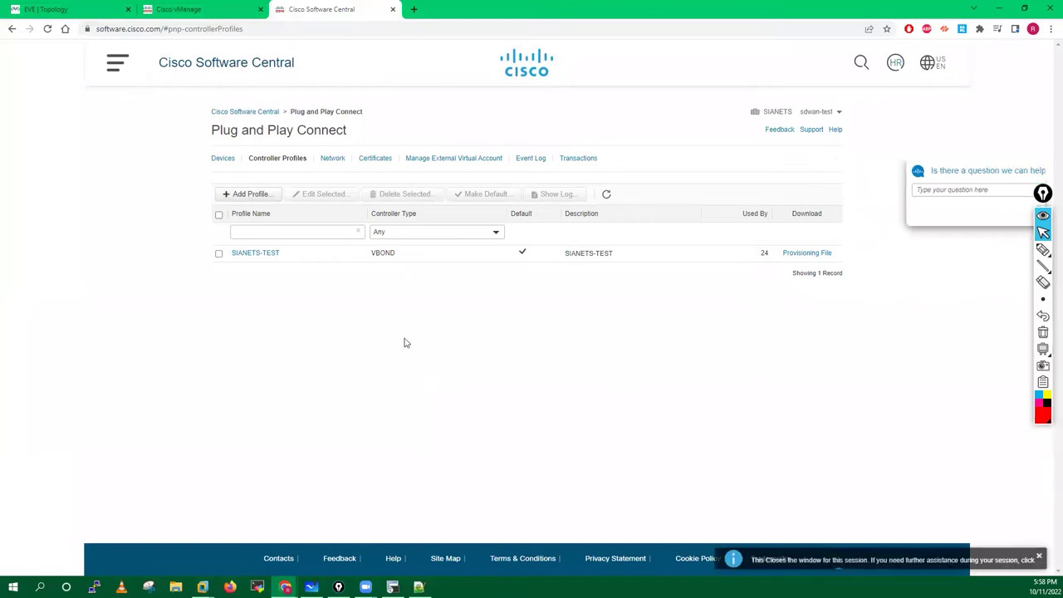
click(256, 253)
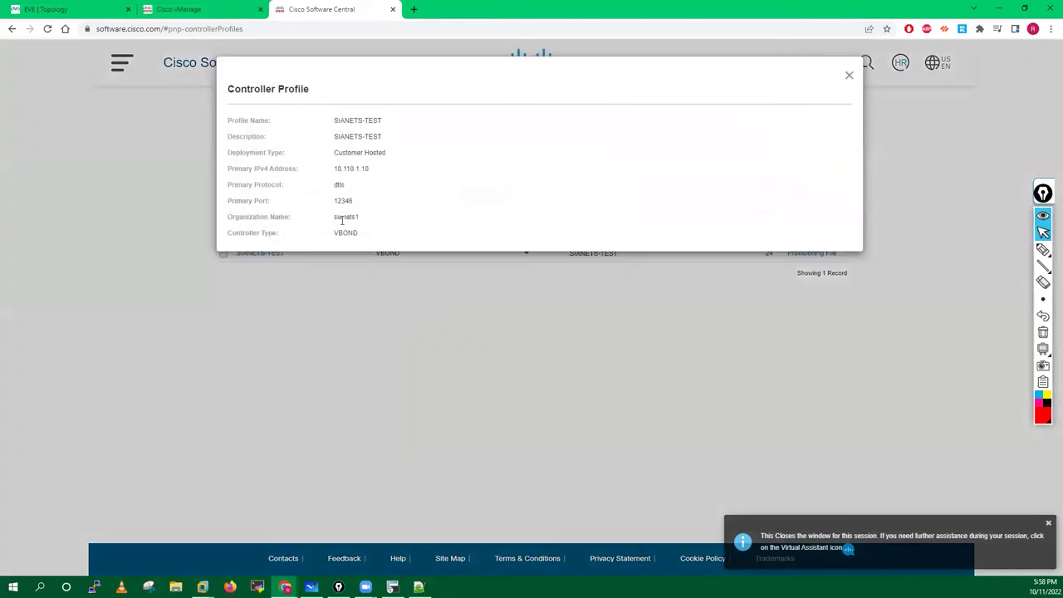
drag(334, 219, 365, 222)
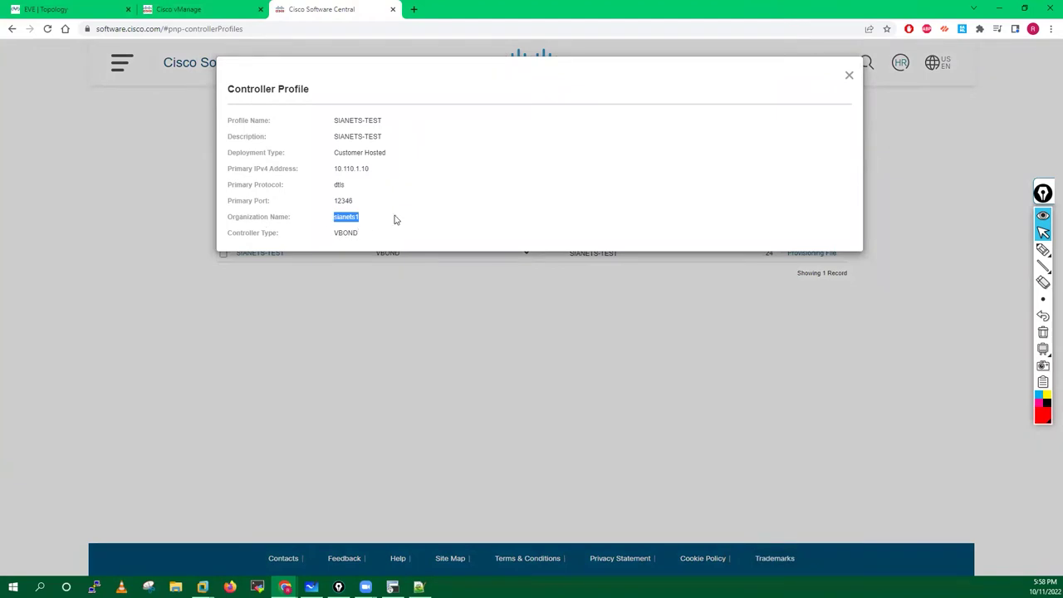
click(848, 77)
Step: Switch Plug and Play Connect to the sdwan-lab virtual account
click(190, 7)
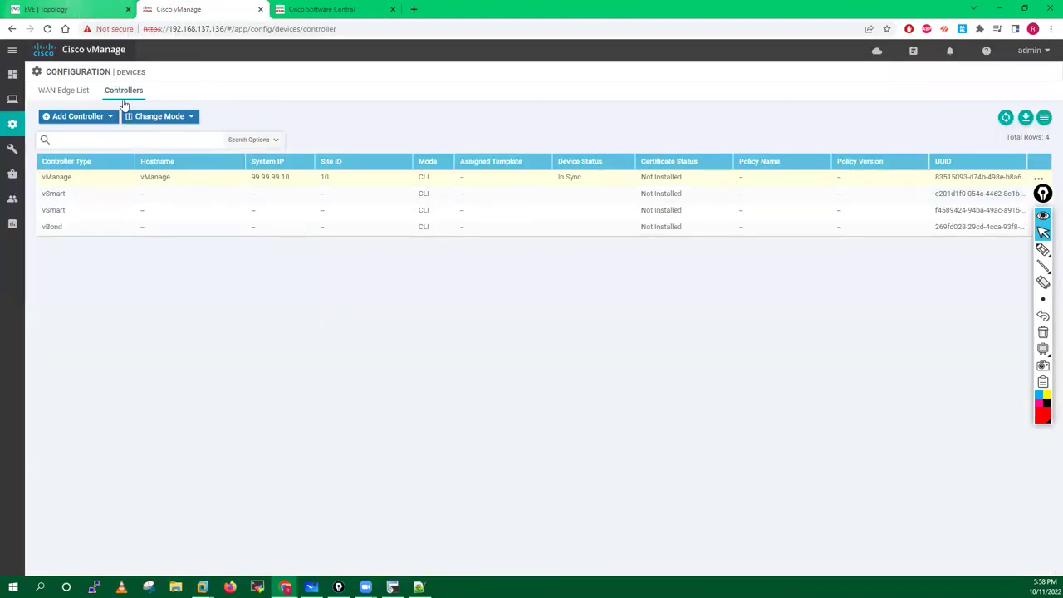
click(50, 9)
click(321, 9)
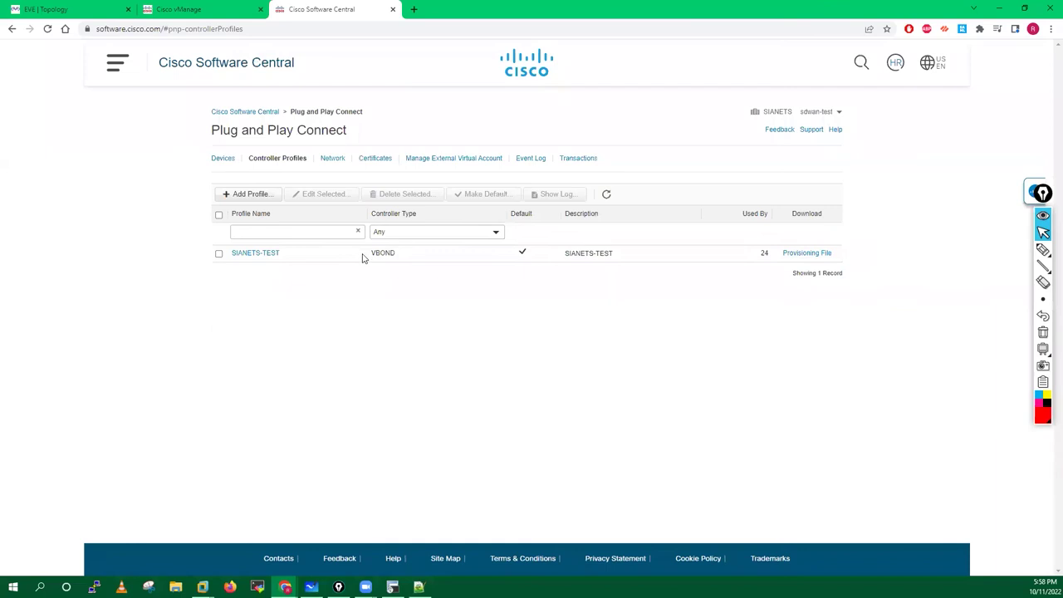
click(814, 114)
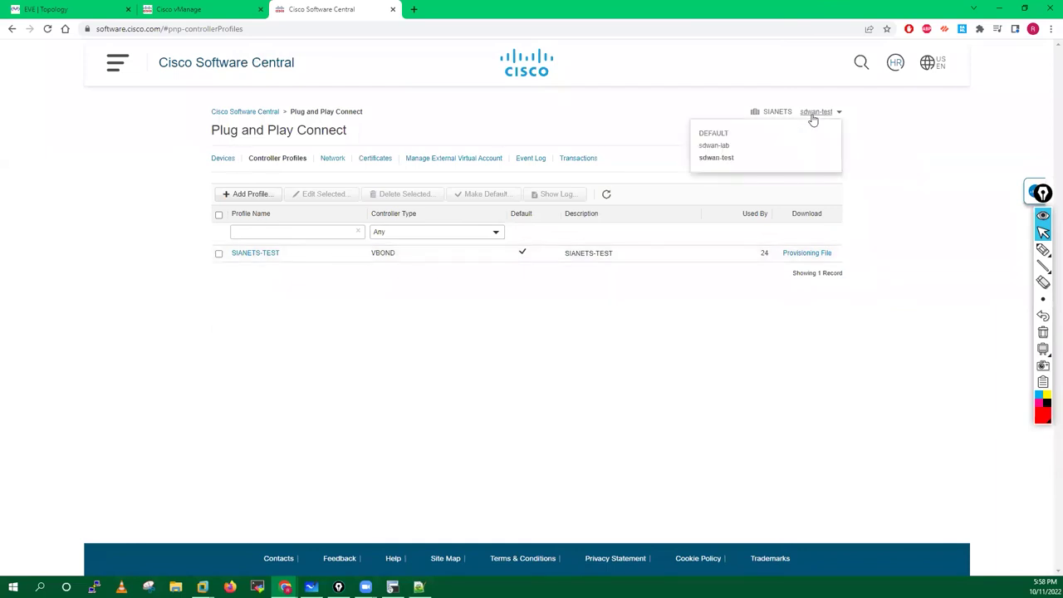
click(711, 146)
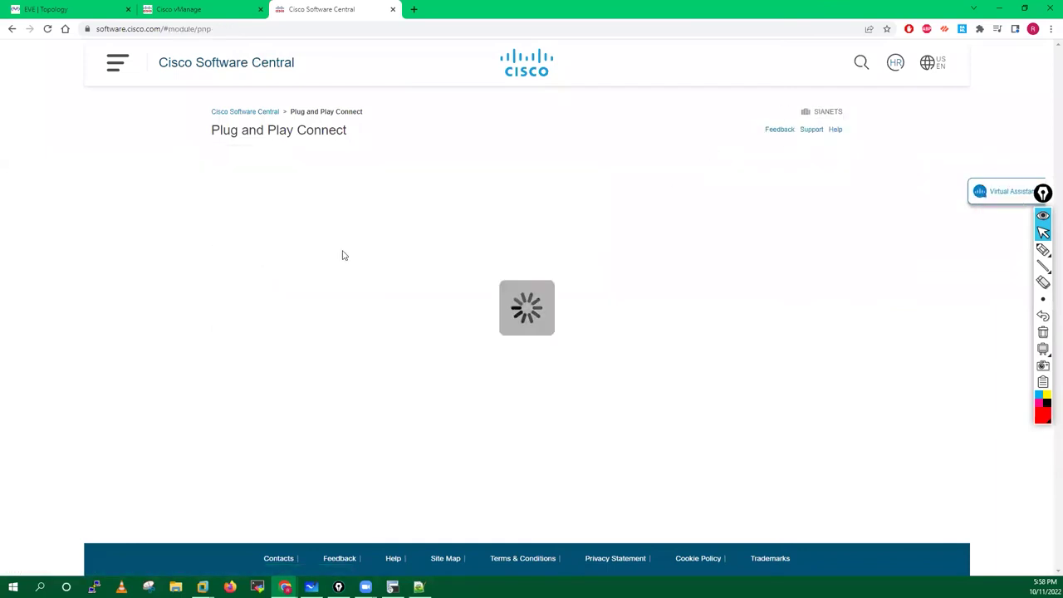
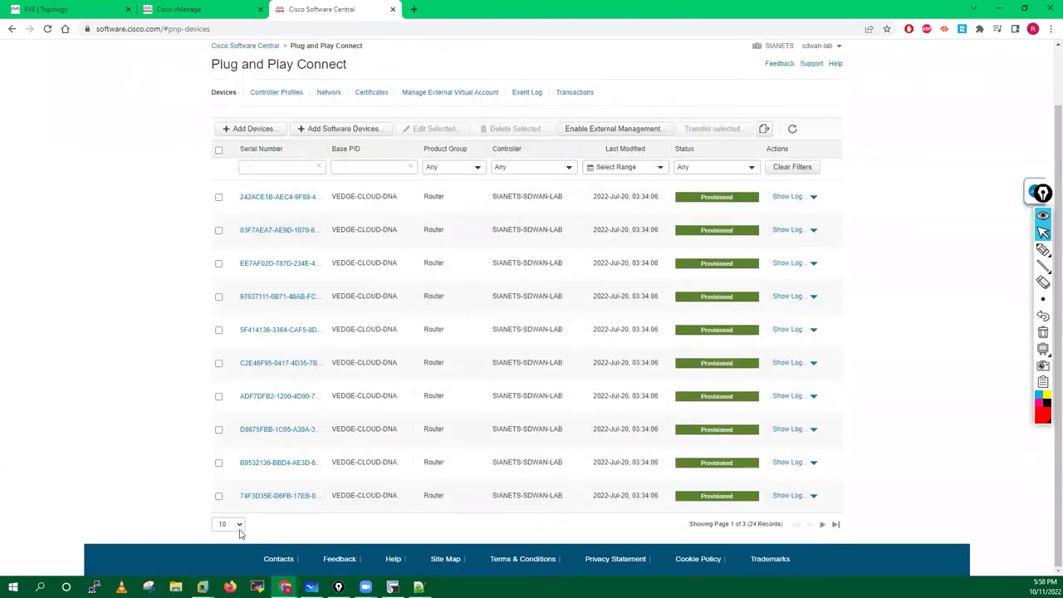
Step: Open the rows-per-page dropdown on the Plug and Play Connect Devices list
click(235, 526)
Step: Show 25 rows per page so all 24 devices fit, and scroll through the table
click(224, 544)
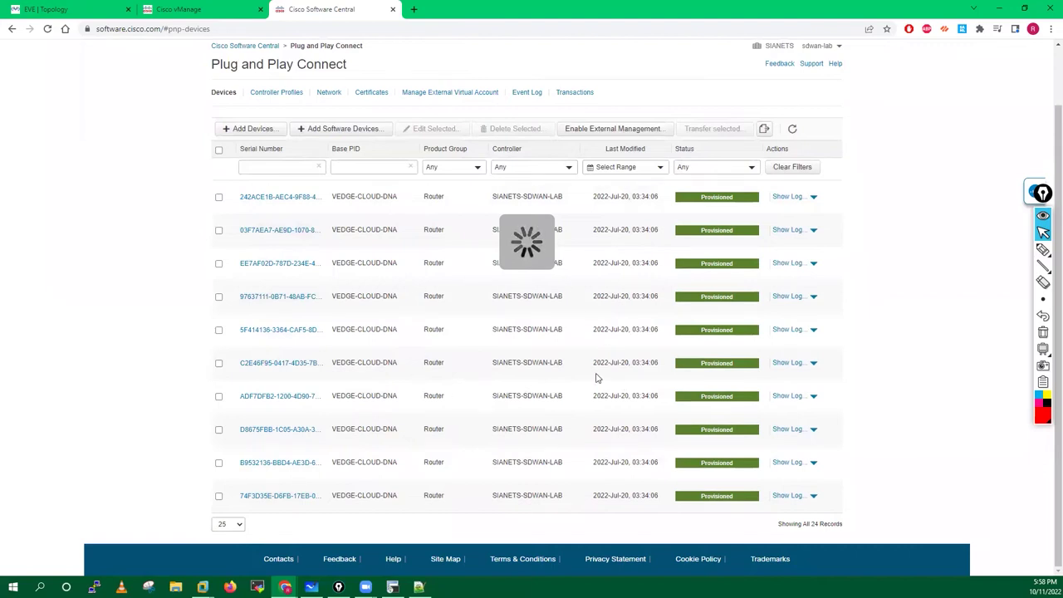
scroll(595, 373, down, 5)
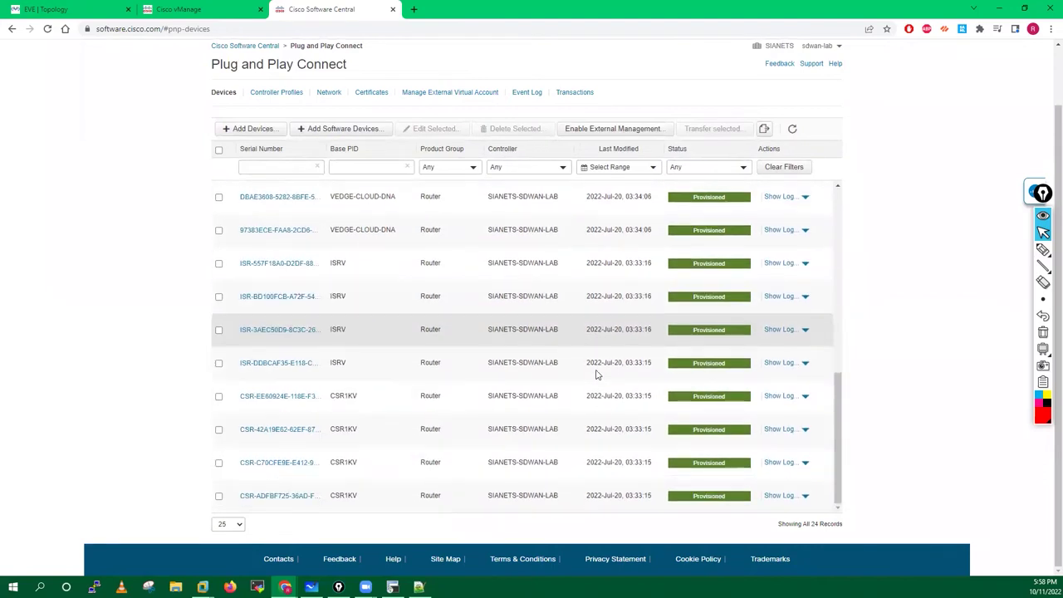
scroll(595, 373, up, 3)
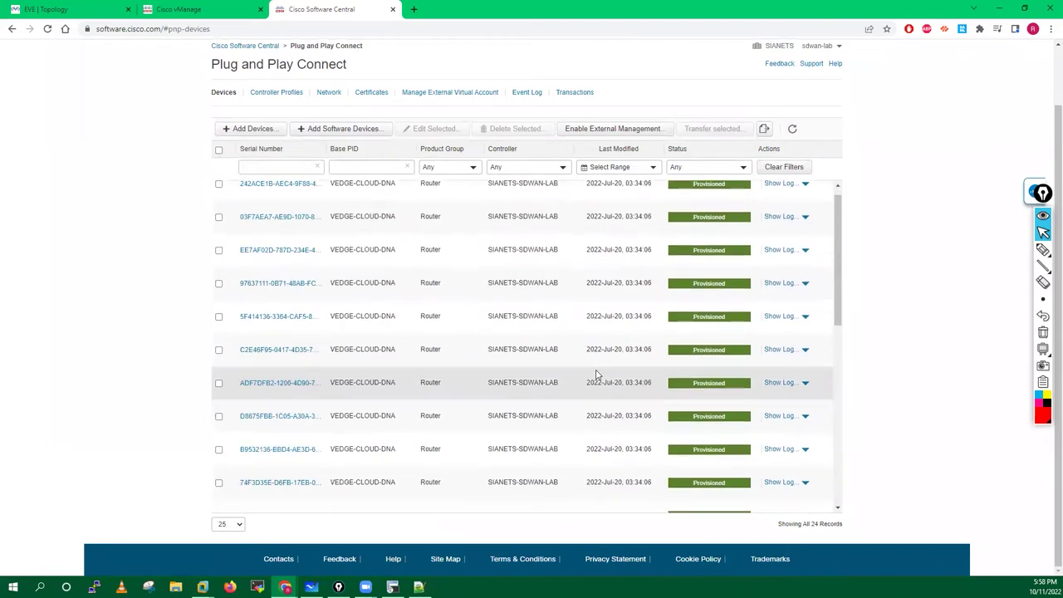
scroll(595, 374, down, 2)
scroll(596, 374, down, 1)
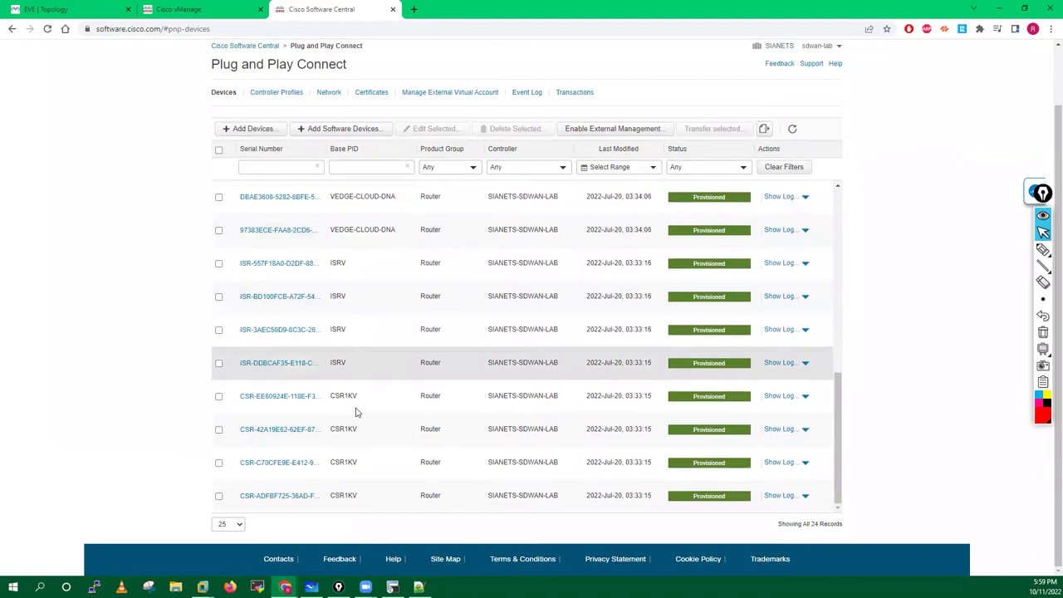
scroll(363, 438, up, 5)
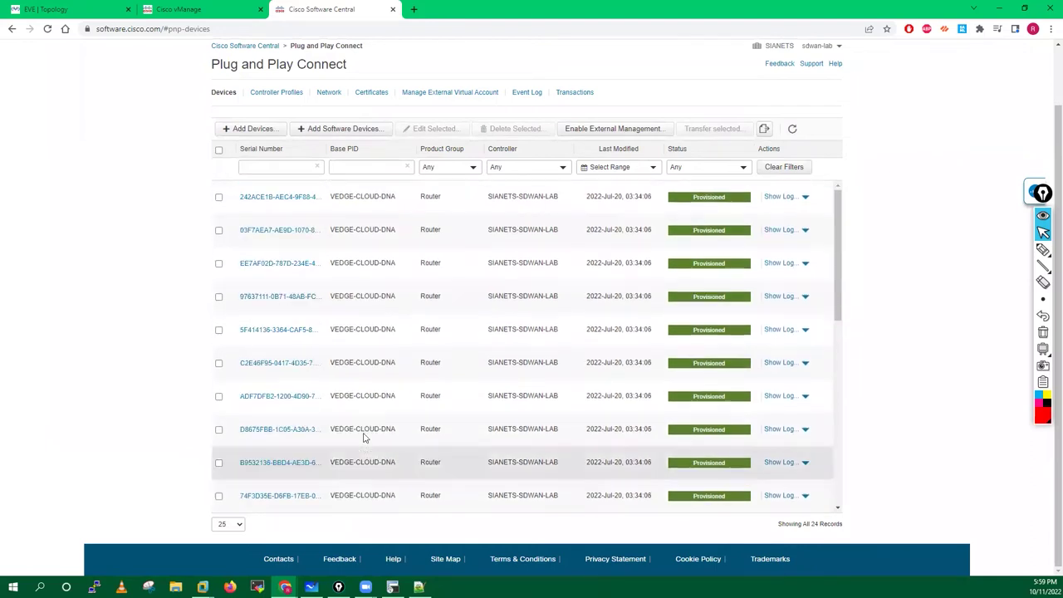
scroll(351, 196, up, 1)
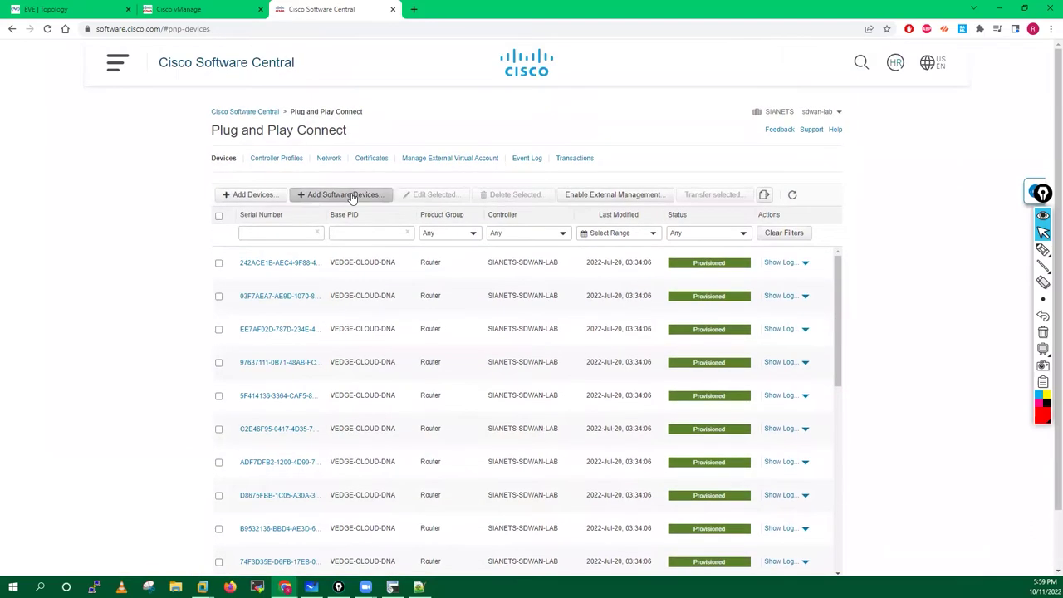
Step: Add four C8000V software devices with the SIANETS-SDWAN-LAB controller profile and save them
click(351, 196)
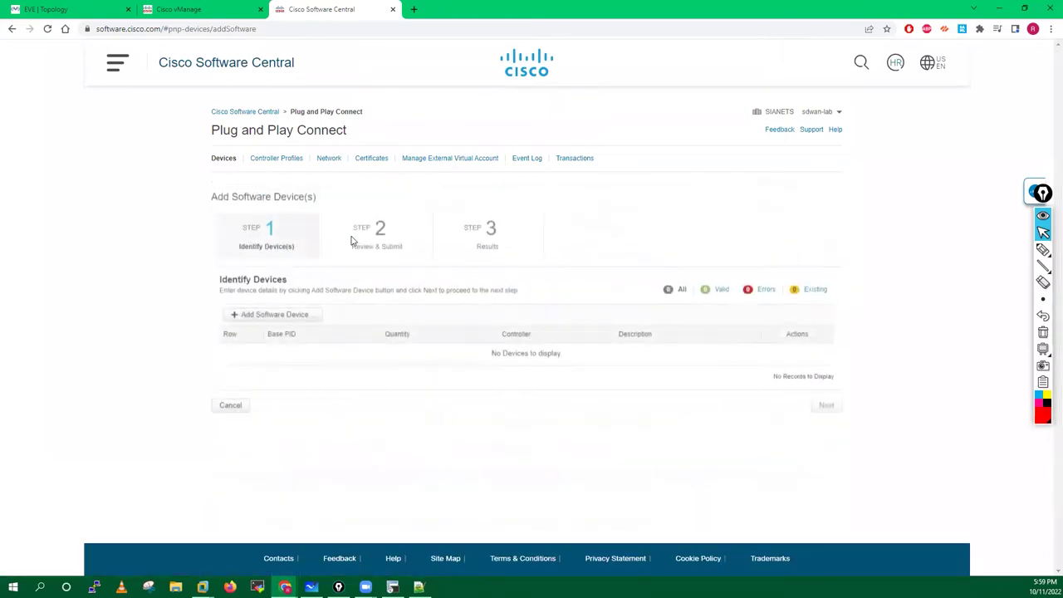
click(282, 318)
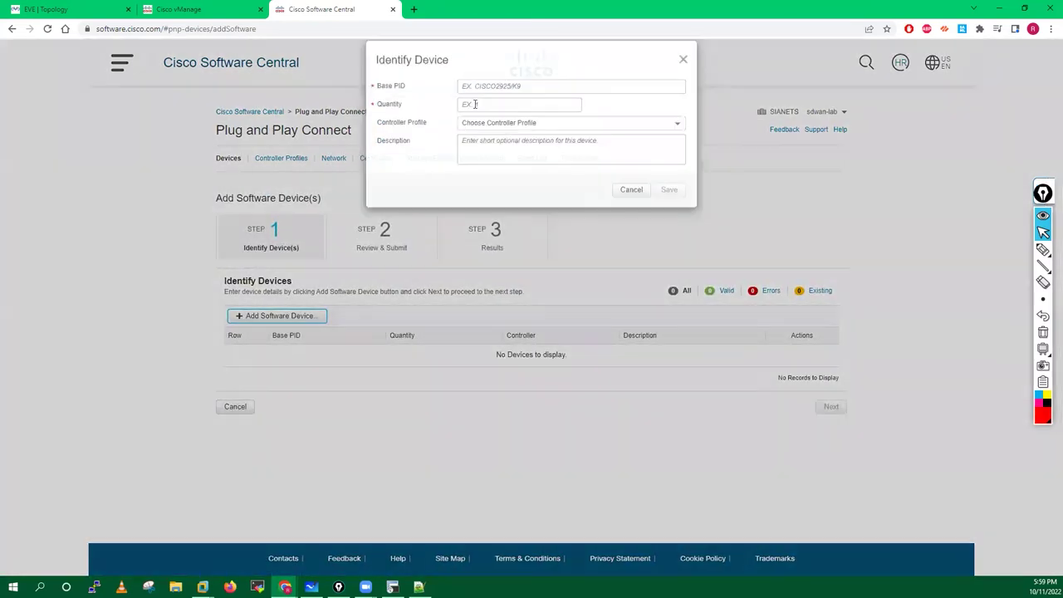
text(C)
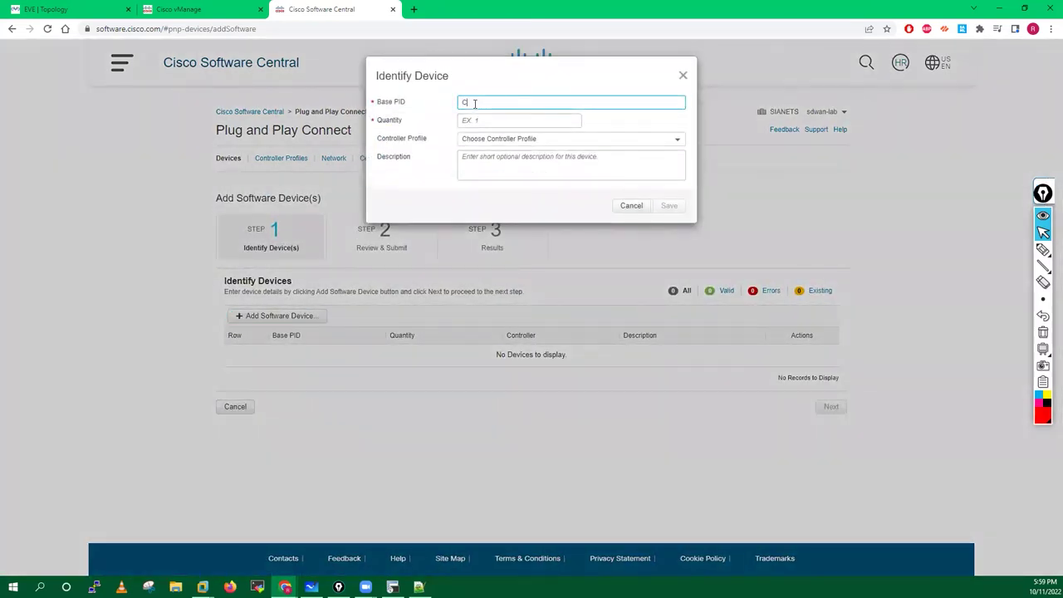
text(800)
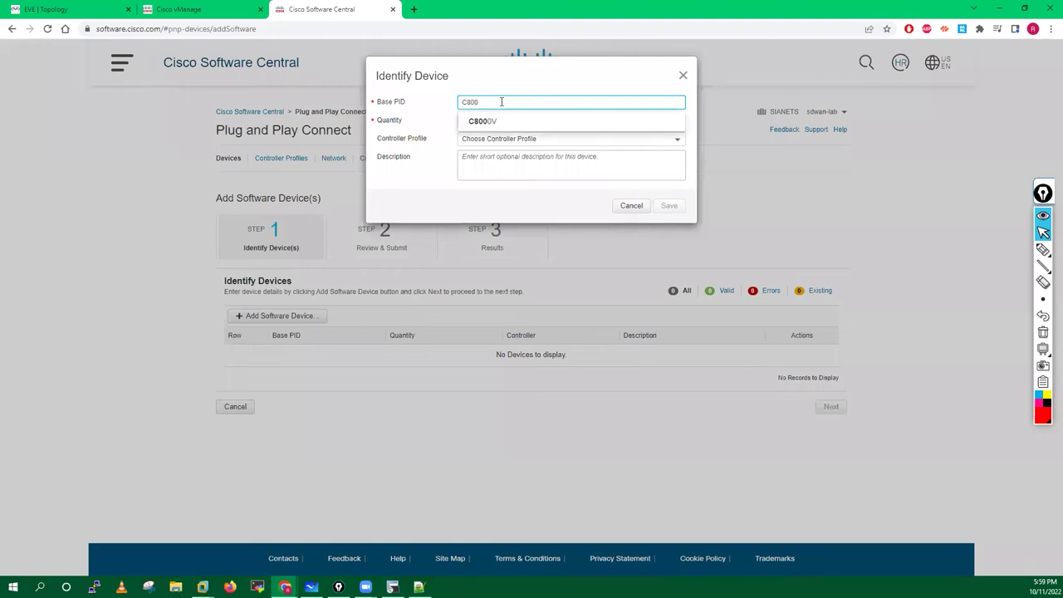
click(481, 123)
click(482, 125)
text(4)
click(484, 141)
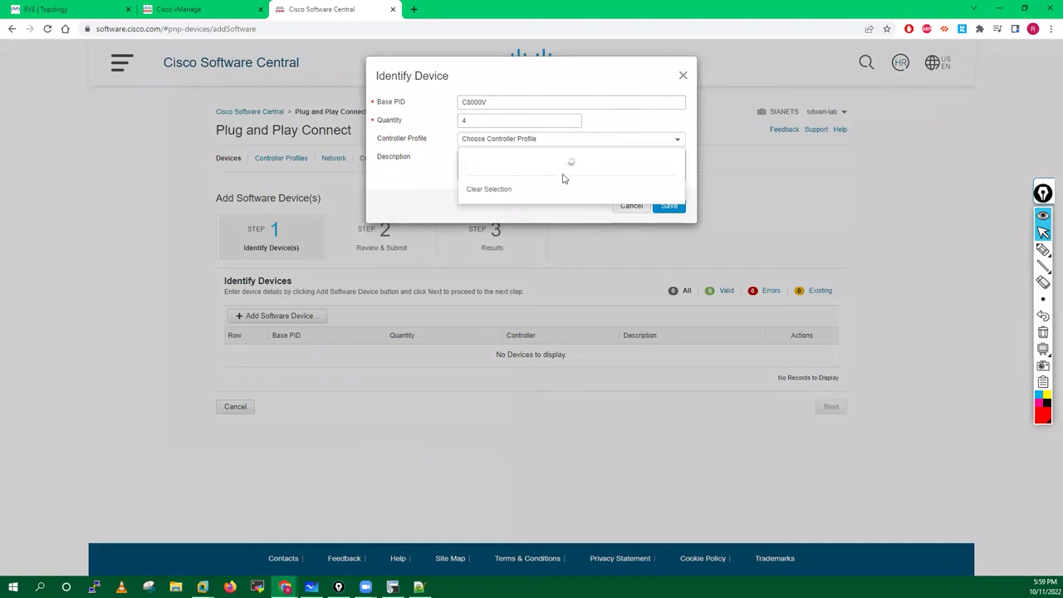
click(515, 164)
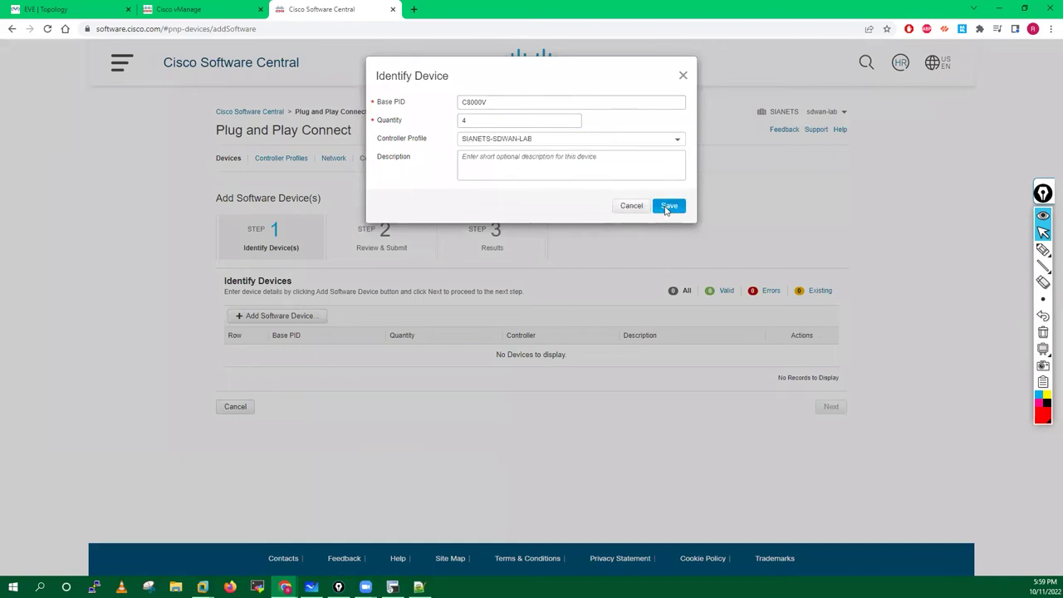
click(668, 208)
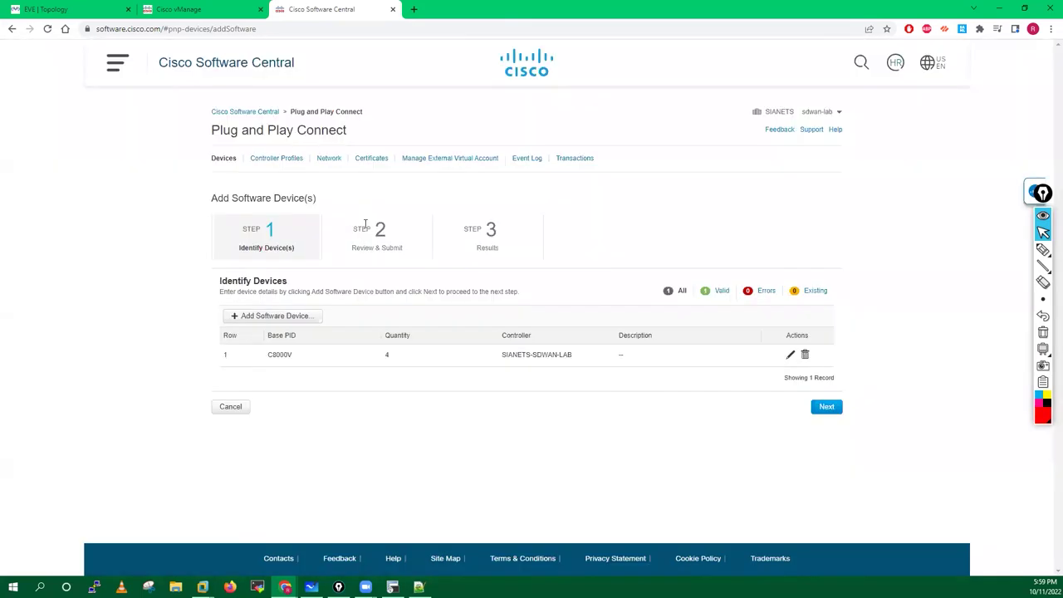
Step: Review and submit the four-C8000V device request, then finish the wizard
click(826, 410)
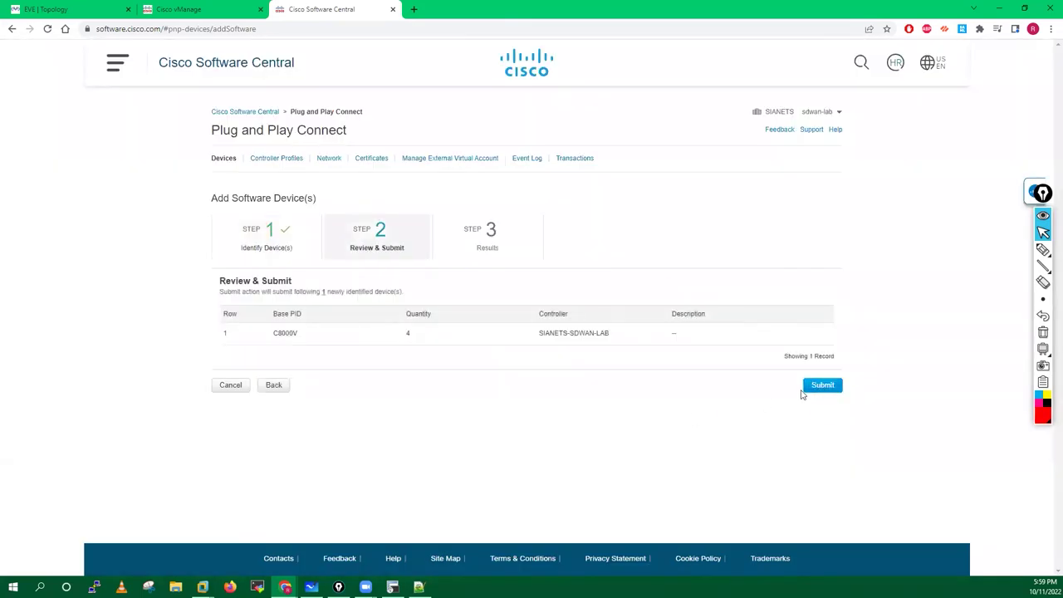
click(817, 386)
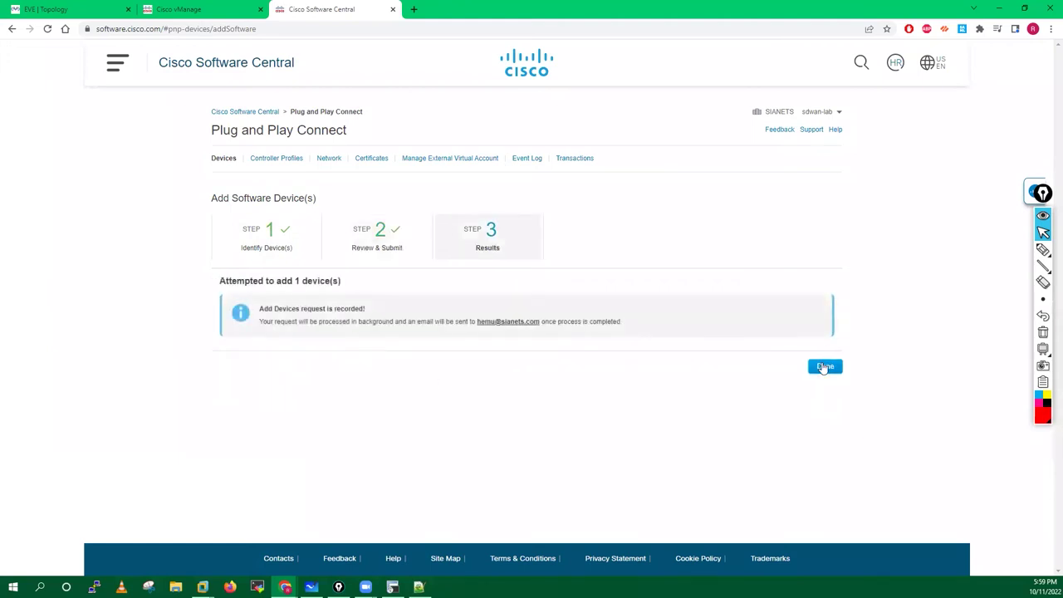
click(823, 366)
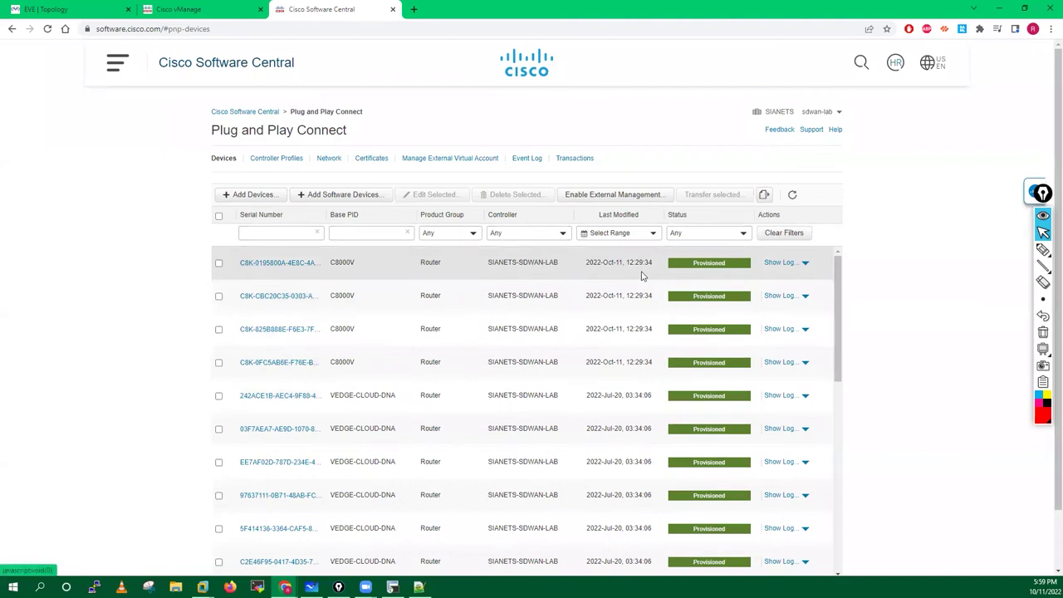
Step: Check the new C8K rows in the Devices table, then open Controller Profiles
scroll(296, 328, down, 3)
scroll(296, 328, down, 5)
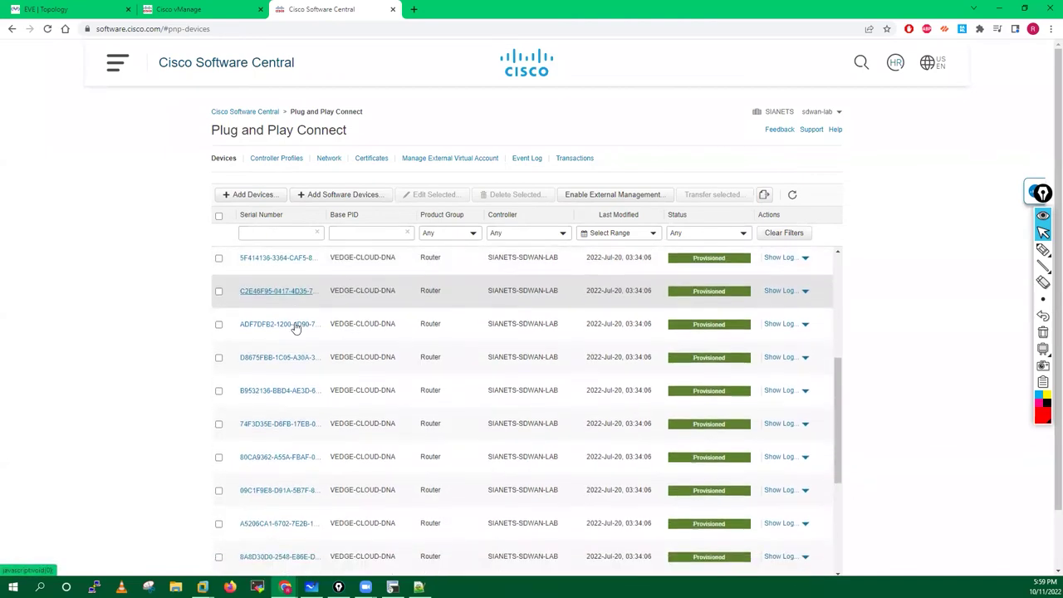
scroll(296, 328, up, 8)
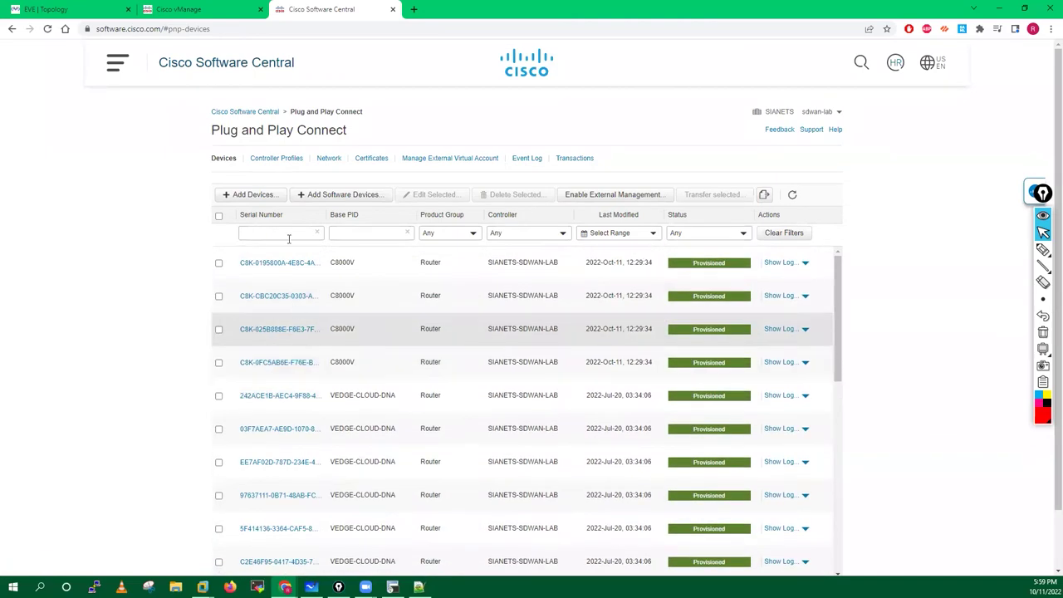
click(276, 160)
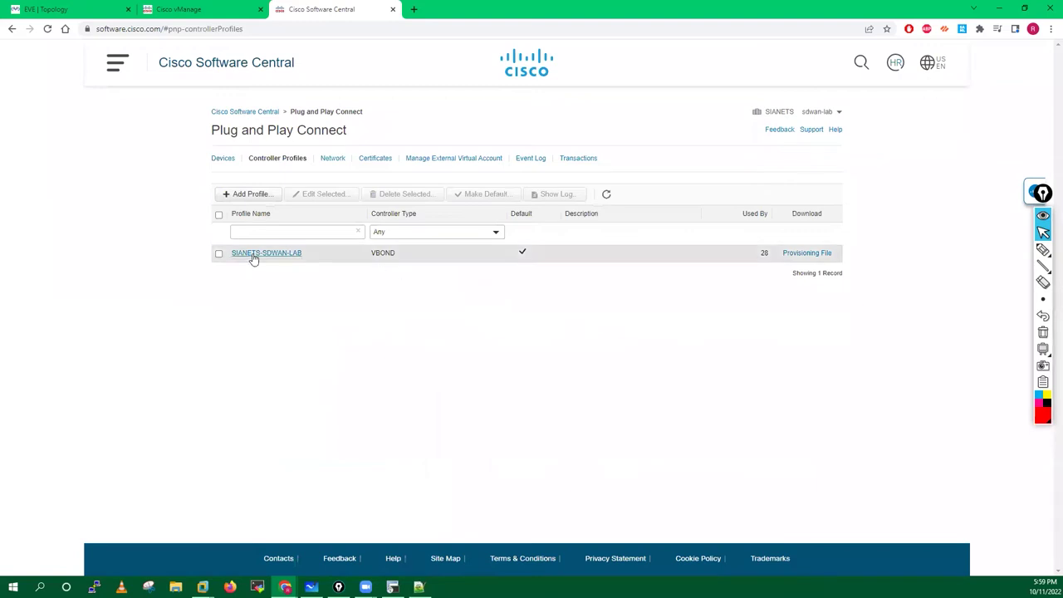
Step: Inspect the SIANETS-SDWAN-LAB profile details, selecting its organization name
click(256, 253)
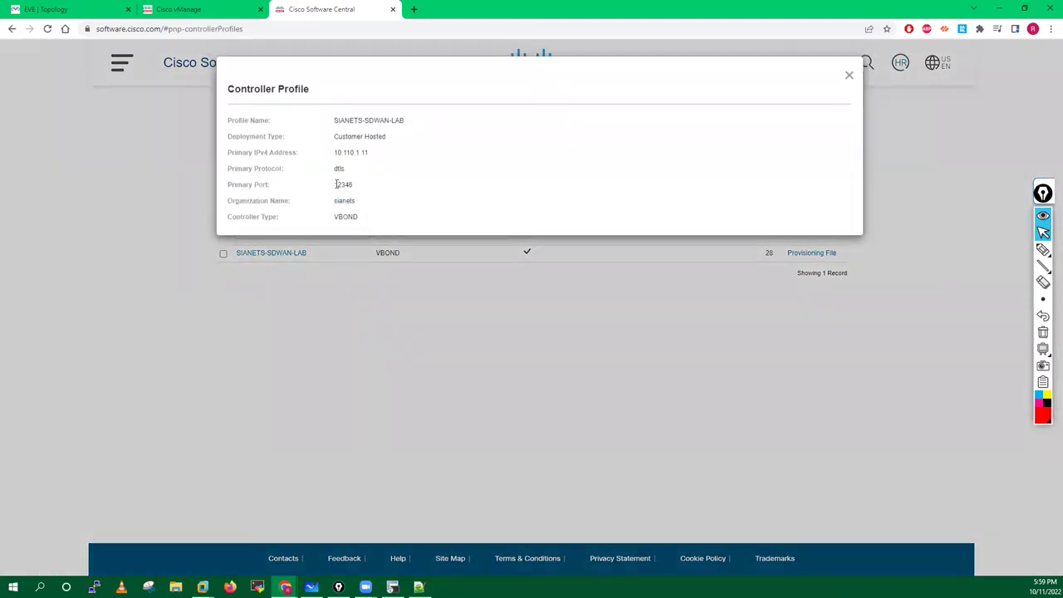
drag(333, 200, 355, 201)
click(847, 76)
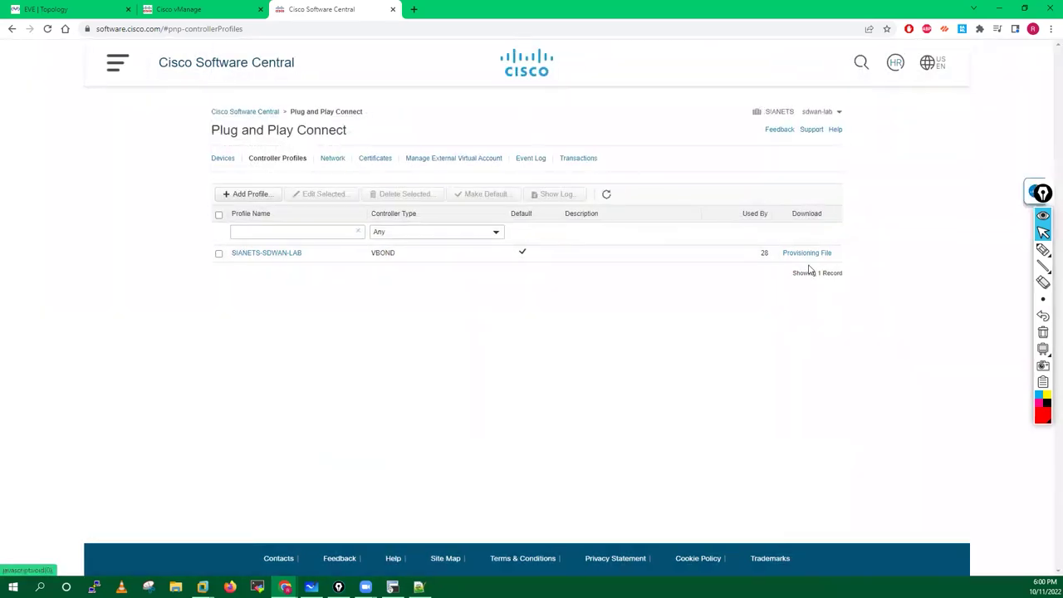
Step: Download the 18.3-and-newer provisioning file, saving it as 11-Oct-serialFile.viptela
click(804, 256)
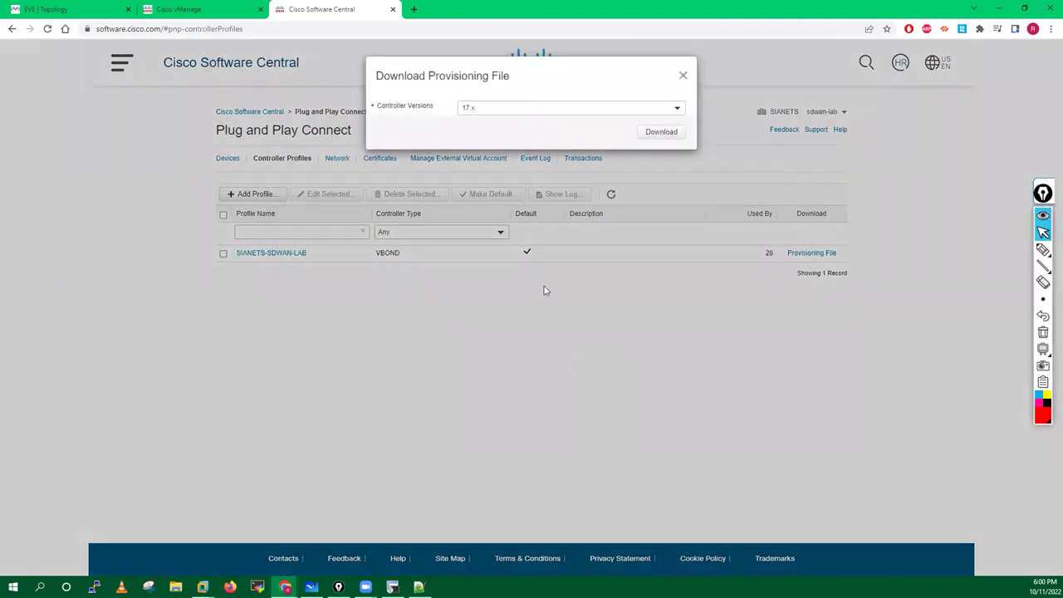
click(512, 116)
click(485, 137)
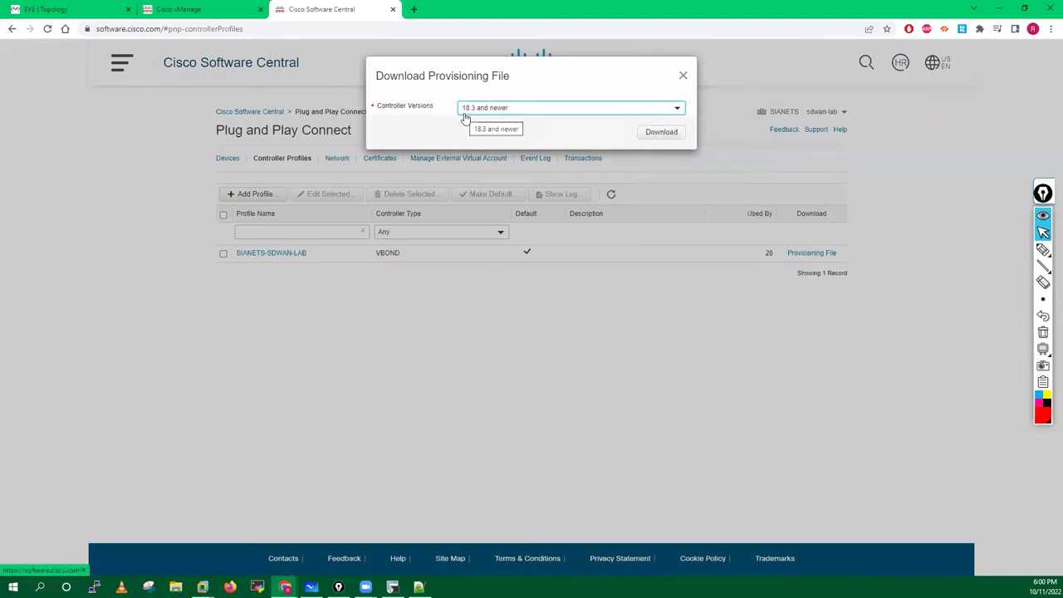
click(661, 133)
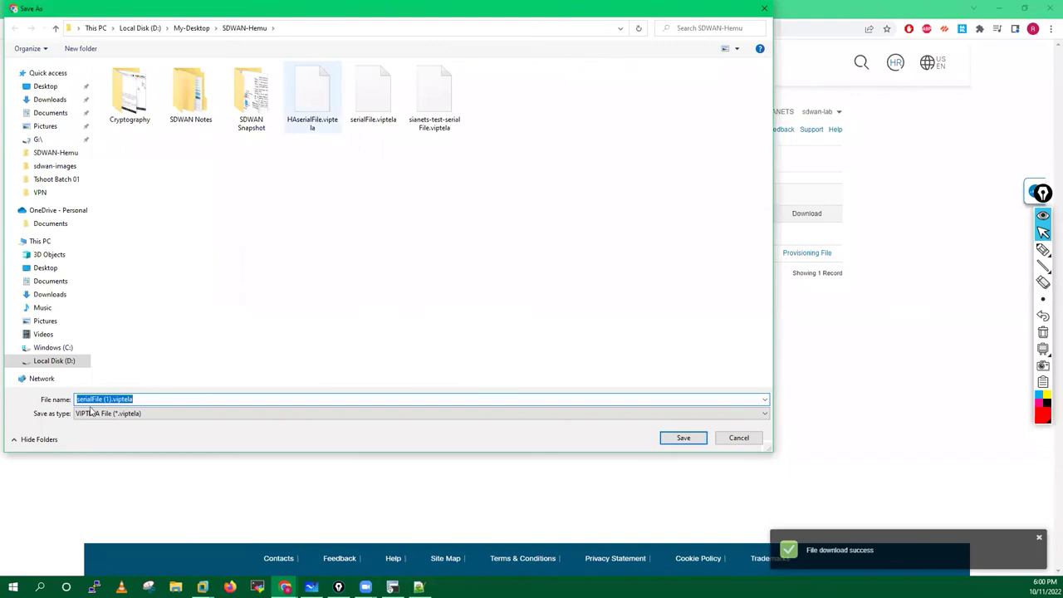
click(112, 399)
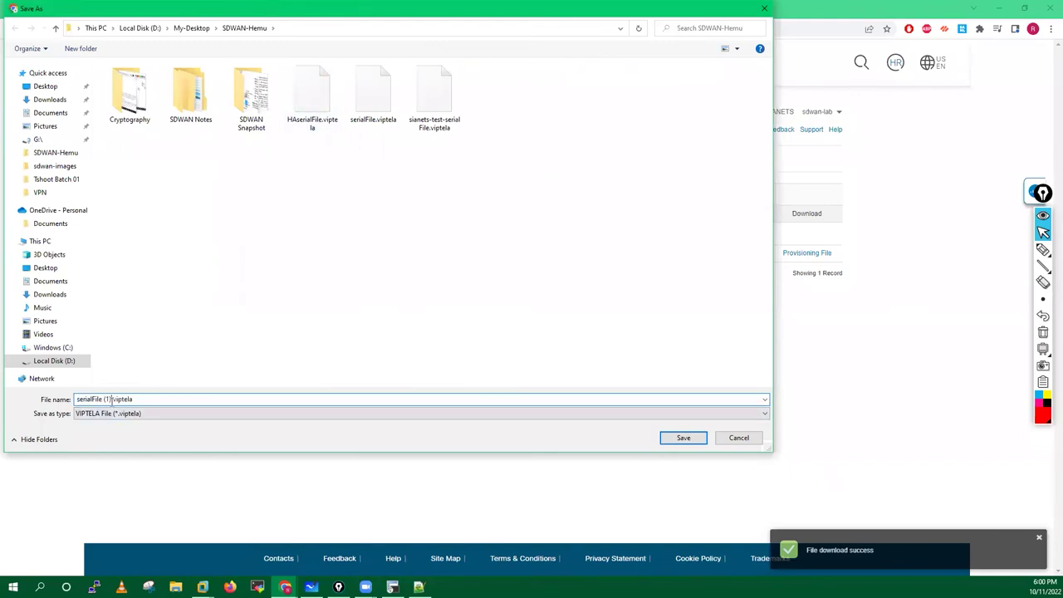
key(BackSpace)
key(BackSpace)
key(BackSpace)
key(BackSpace)
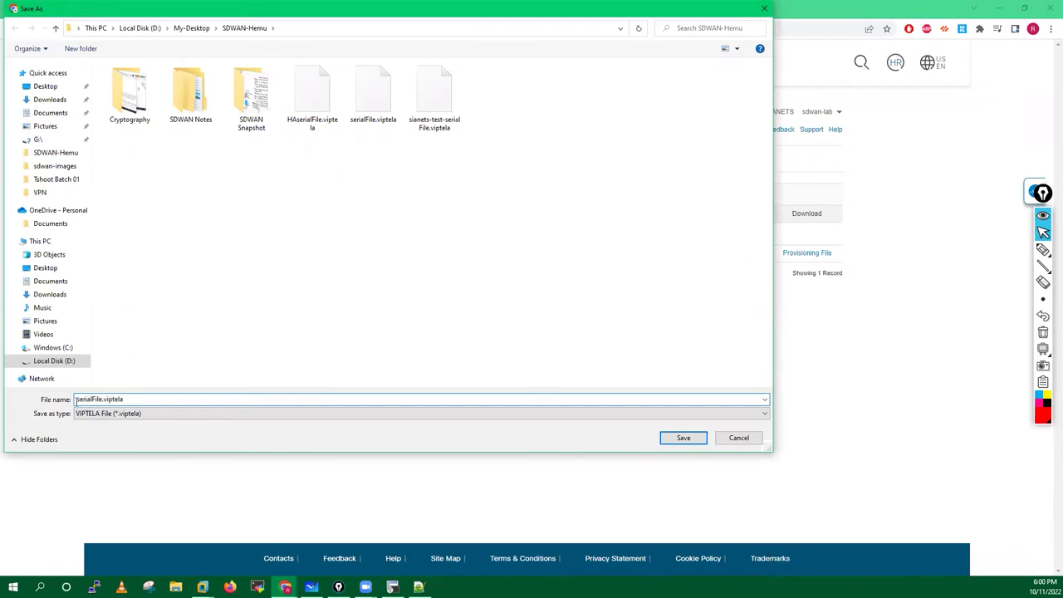
text(11-Oct-)
click(683, 437)
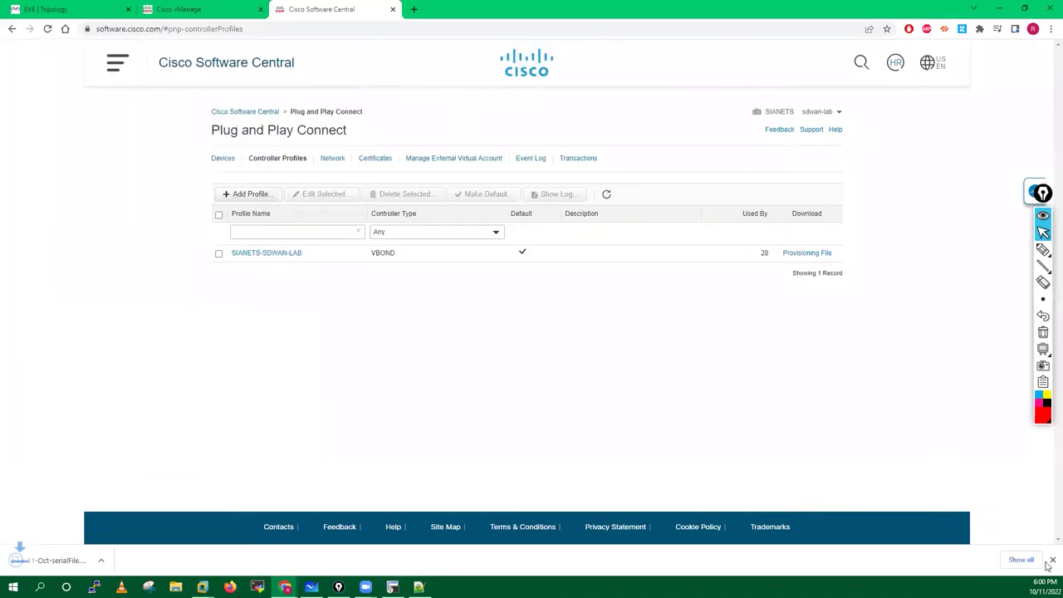
Step: Dismiss the download bar, return to vManage and show the WAN Edge List
click(1051, 560)
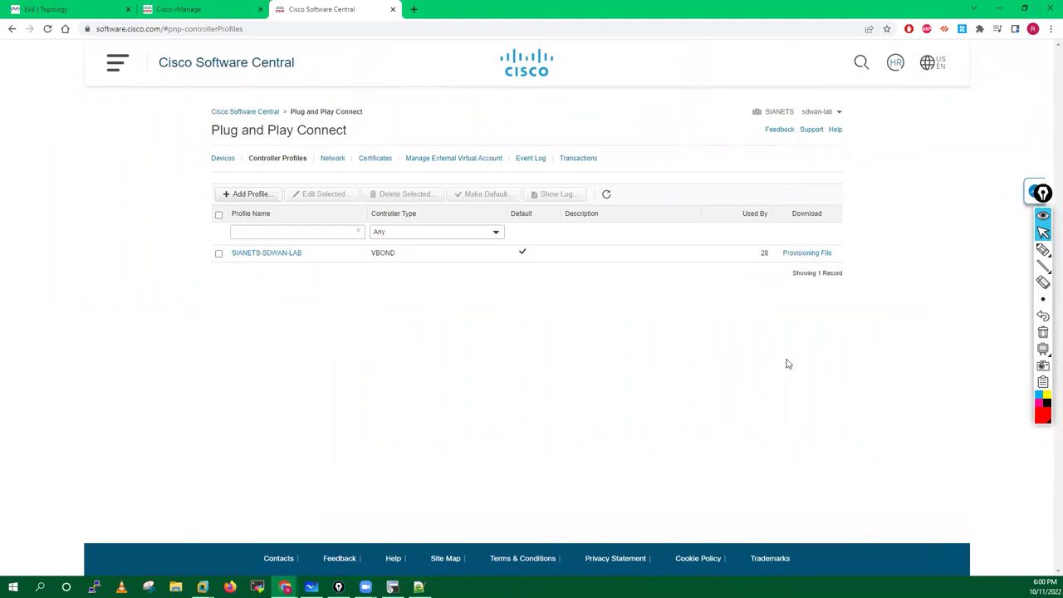
click(610, 252)
key(ctrl+shift+Tab)
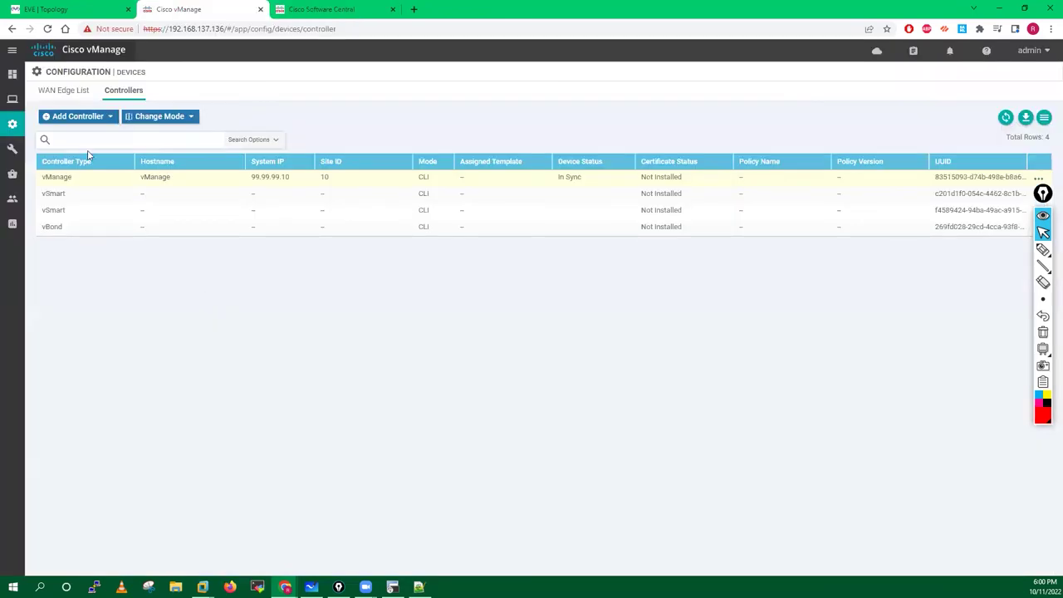
click(60, 92)
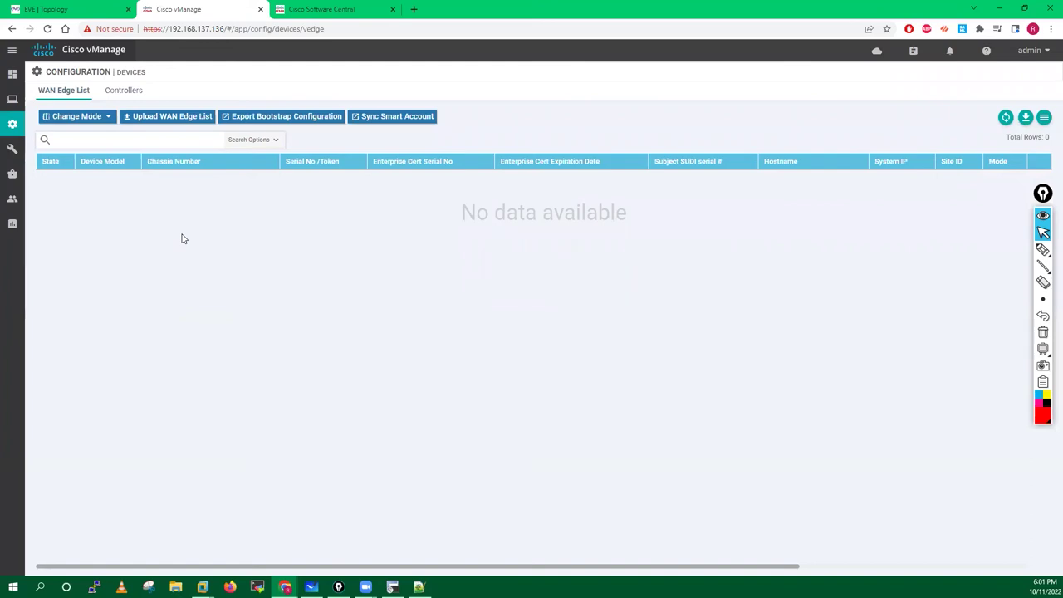
Step: Choose 11-Oct-serialFile.viptela from SDWAN-Hemu for WAN Edge List upload, with validate-and-send enabled
click(158, 119)
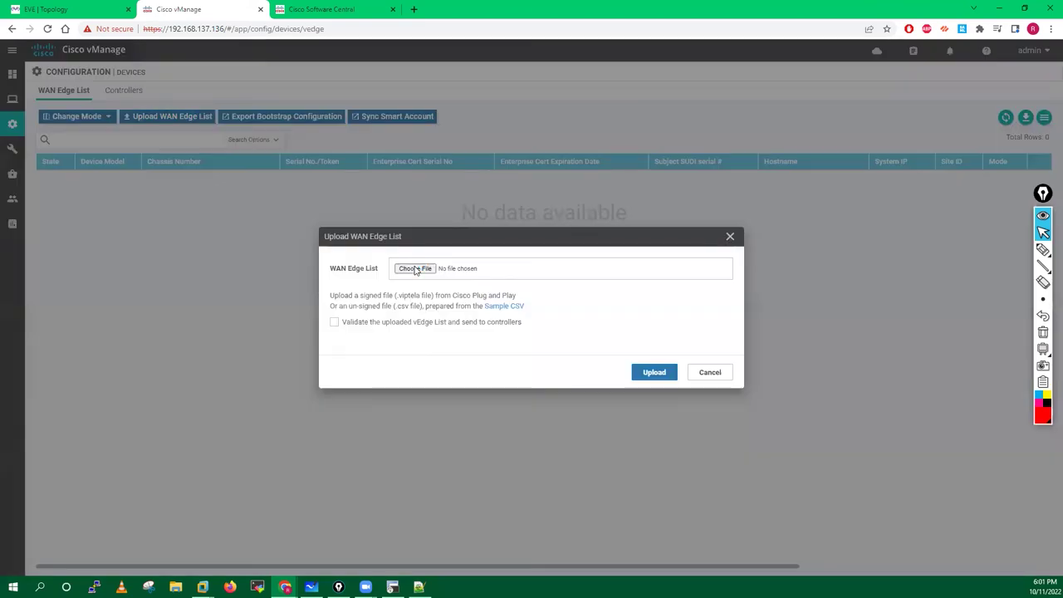
click(415, 269)
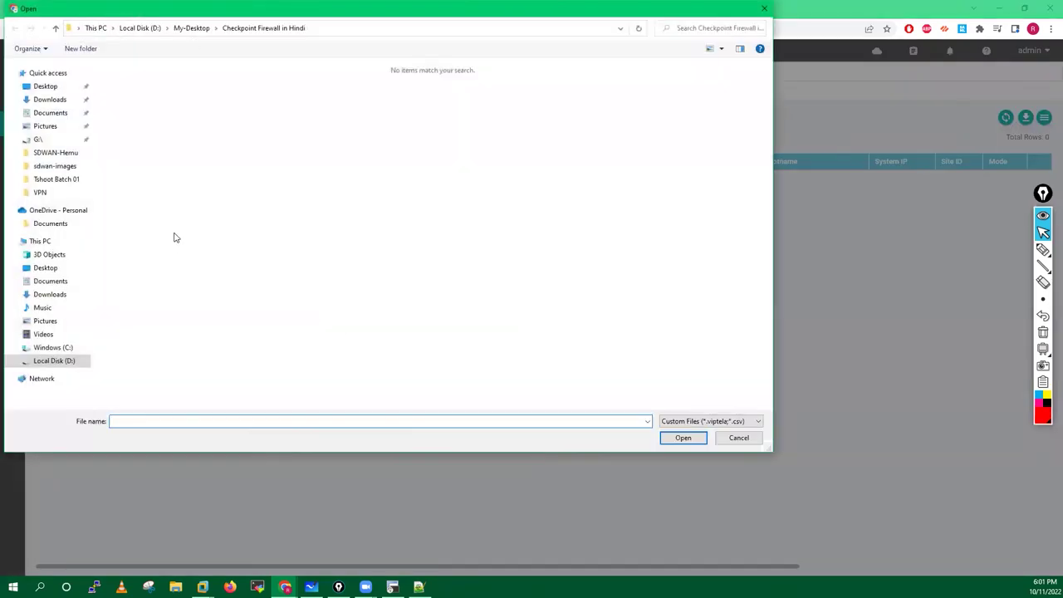
key(alt+Up)
scroll(160, 328, down, 1)
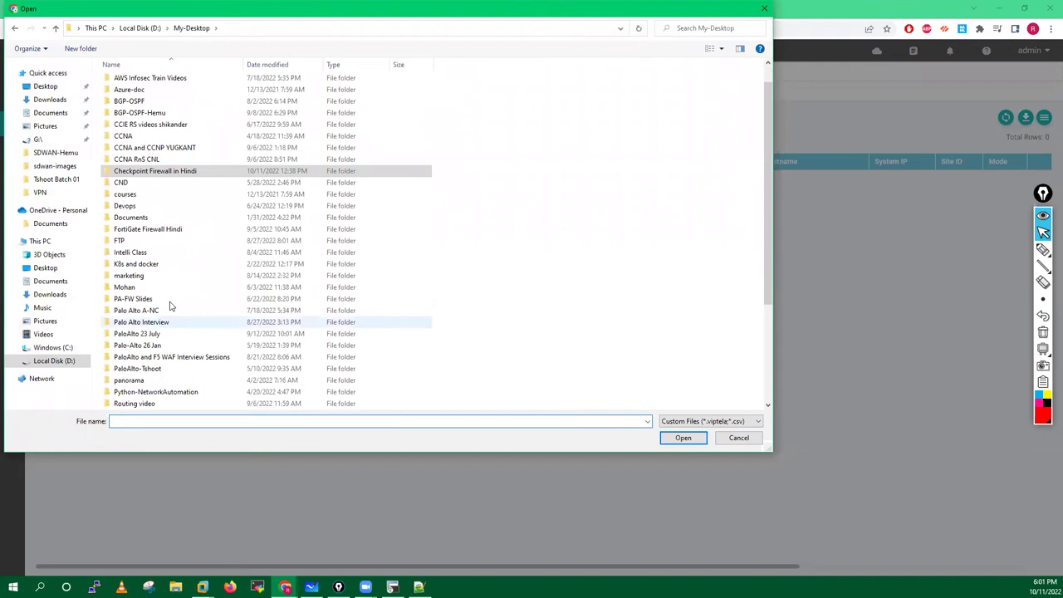
scroll(170, 305, down, 2)
double_click(141, 345)
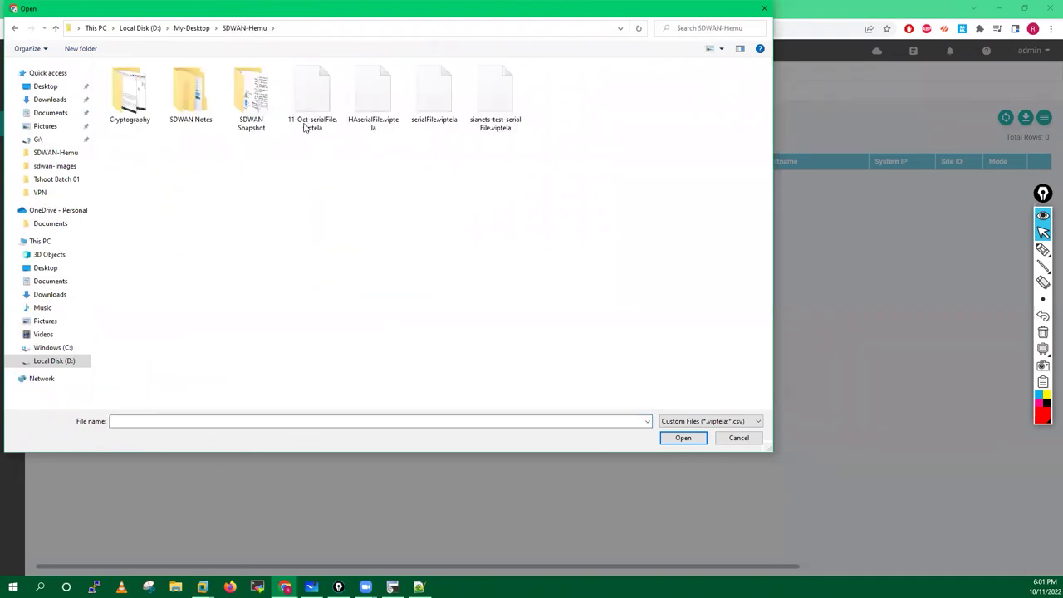
click(308, 129)
click(681, 440)
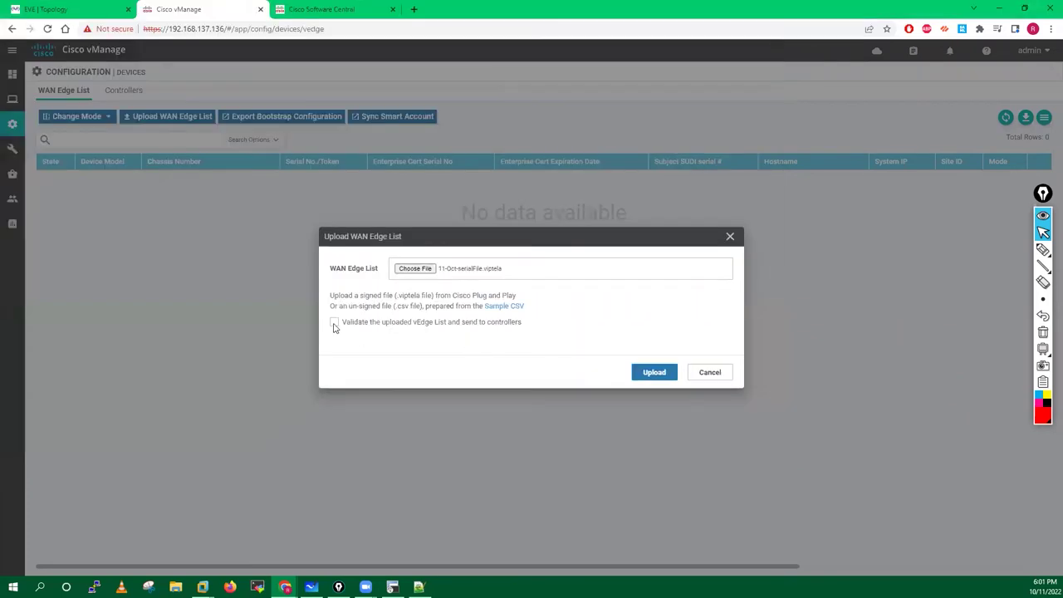
click(376, 328)
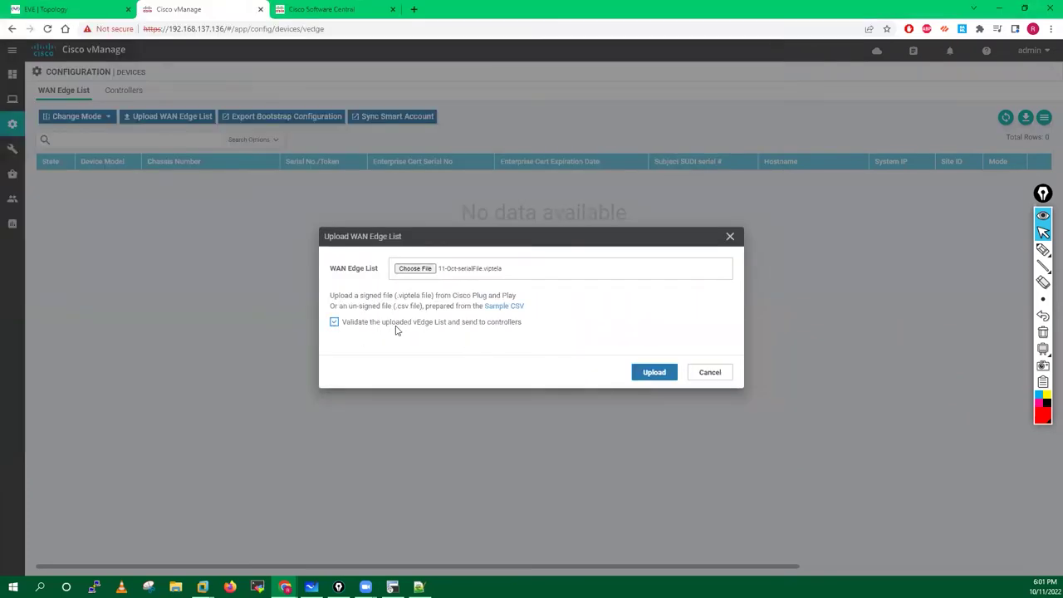
Step: Upload the list, examine the unsupported C8000V chassis number error, and cancel
click(650, 374)
click(660, 379)
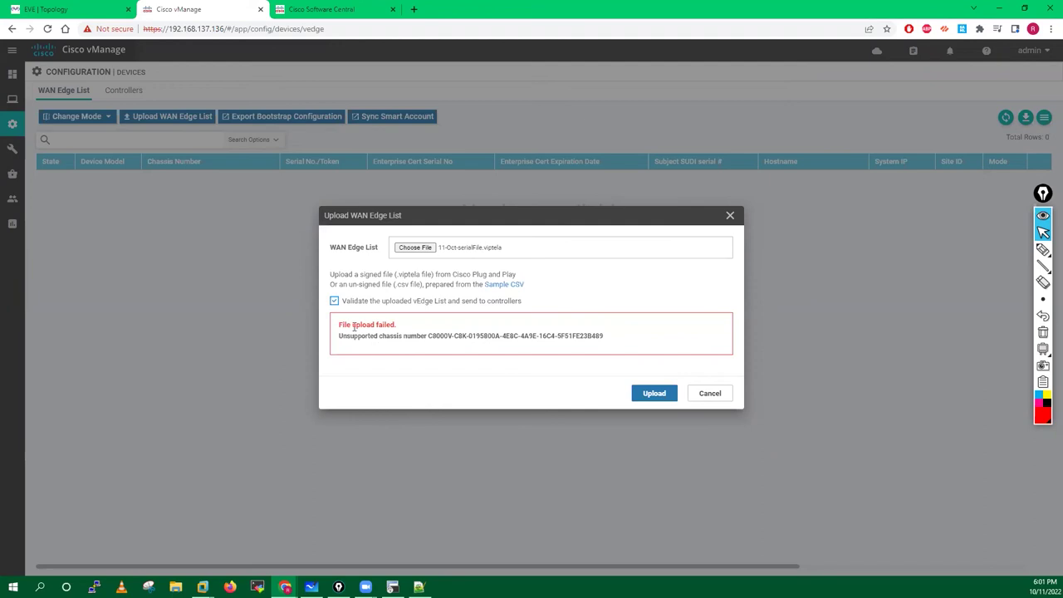
drag(397, 325, 307, 350)
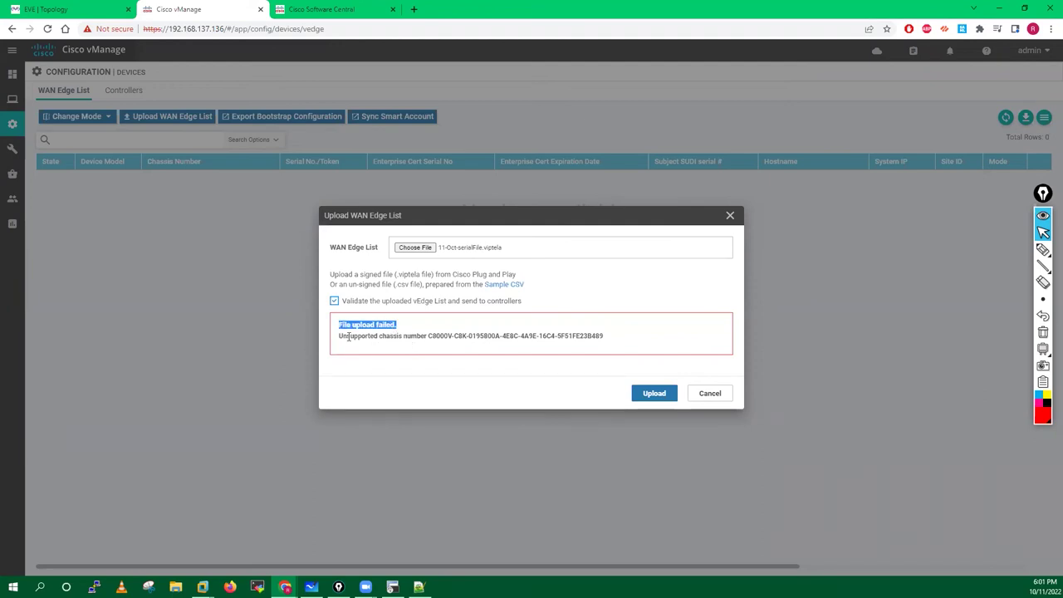
drag(401, 337, 343, 337)
drag(515, 334, 435, 345)
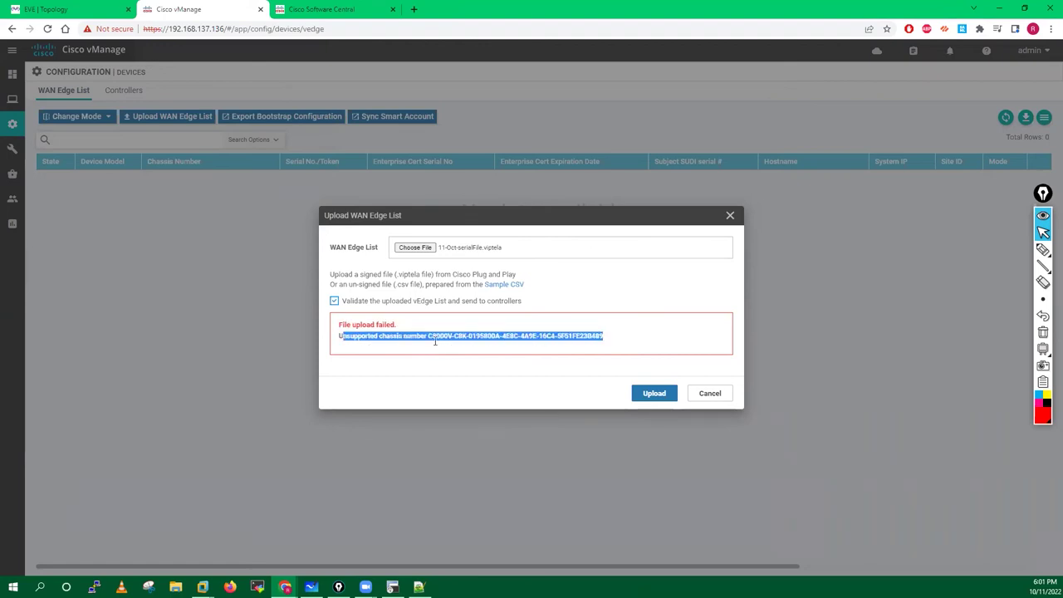
click(430, 335)
drag(552, 335, 707, 396)
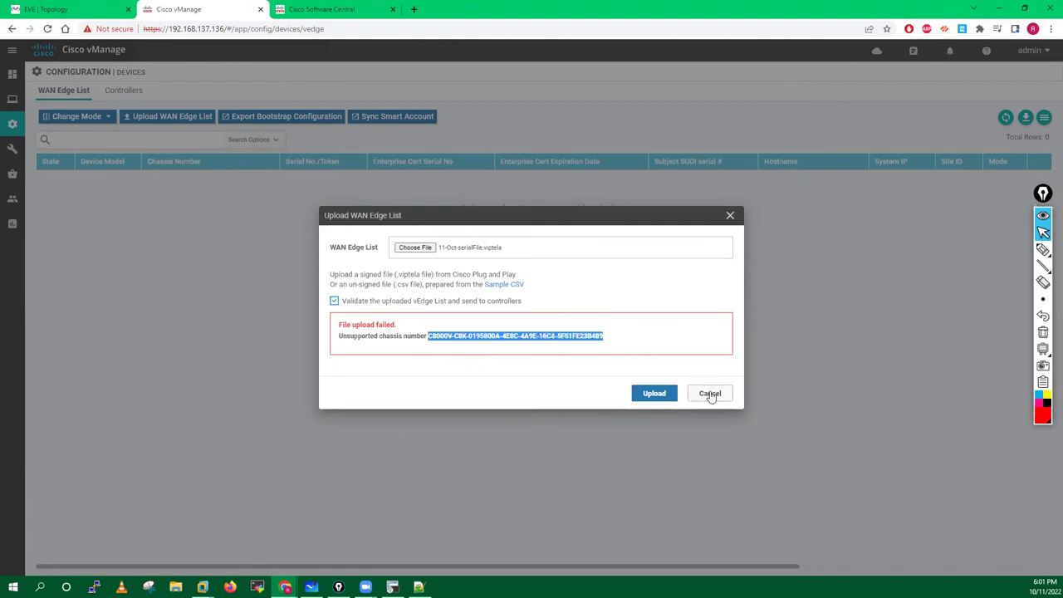
click(711, 394)
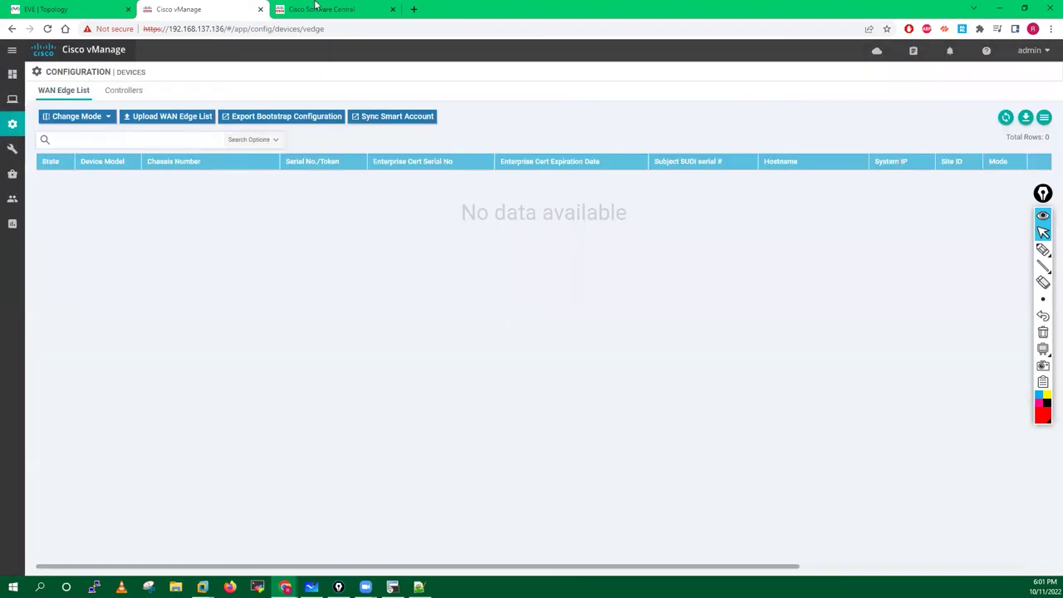
Step: Show all 28 Plug and Play devices at 50 rows per page, then return to vManage
key(ctrl+Tab)
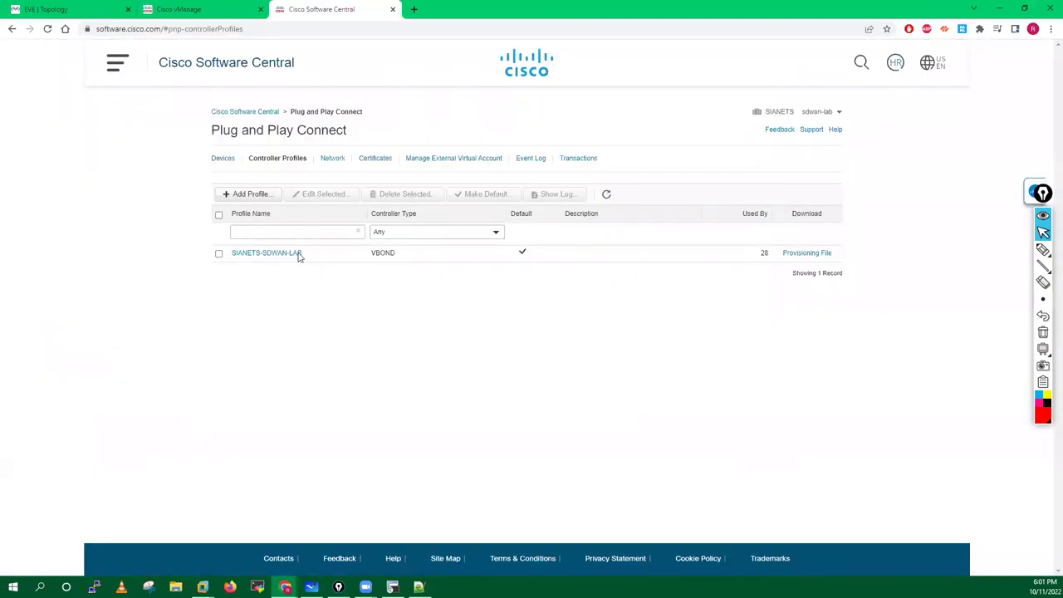
click(223, 158)
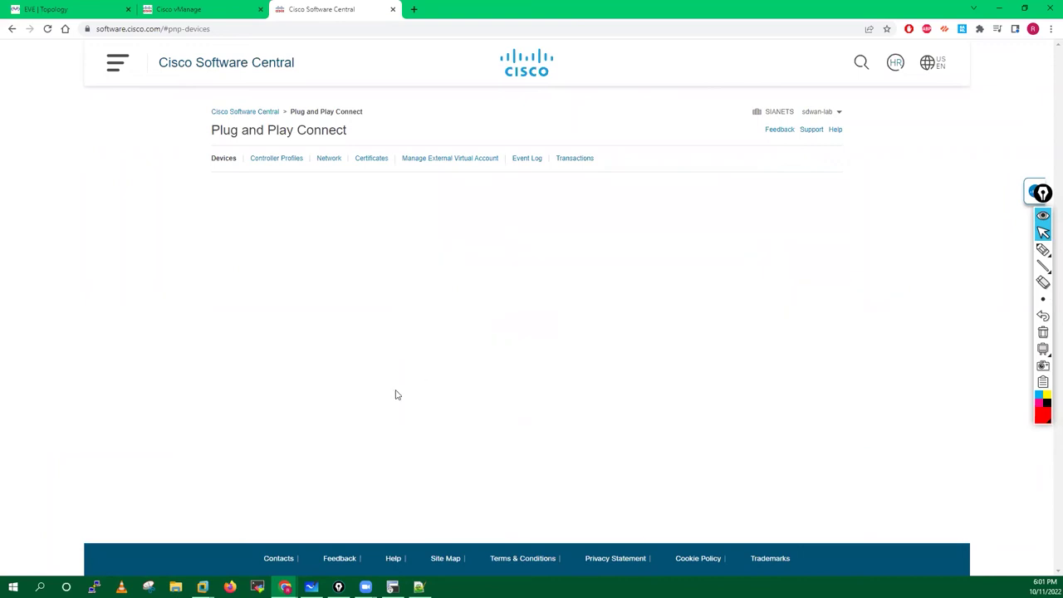
scroll(334, 465, down, 5)
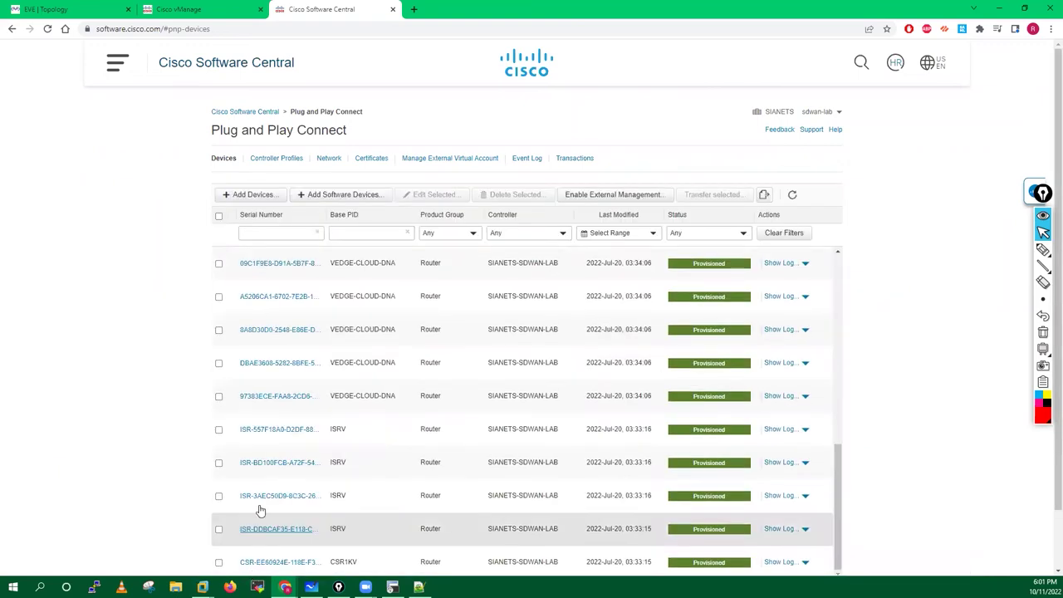
scroll(257, 511, down, 2)
click(229, 524)
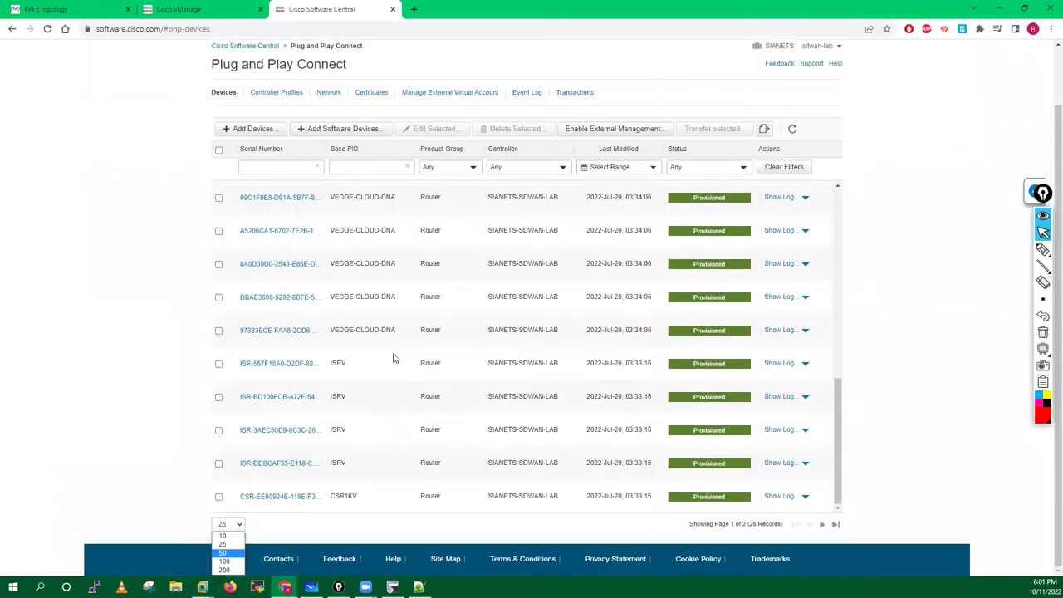
key(Return)
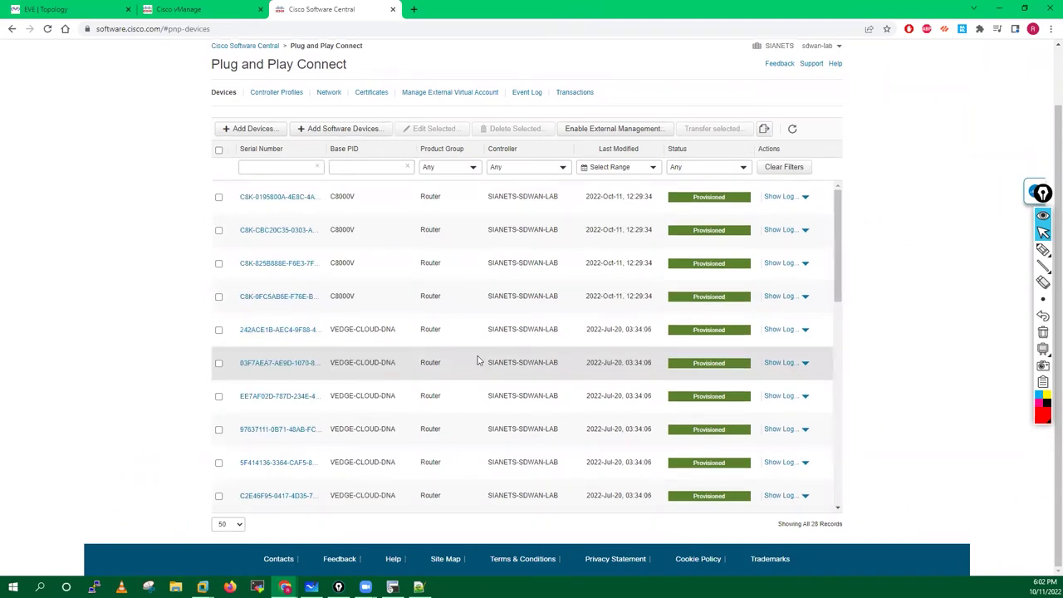
drag(839, 262, 836, 440)
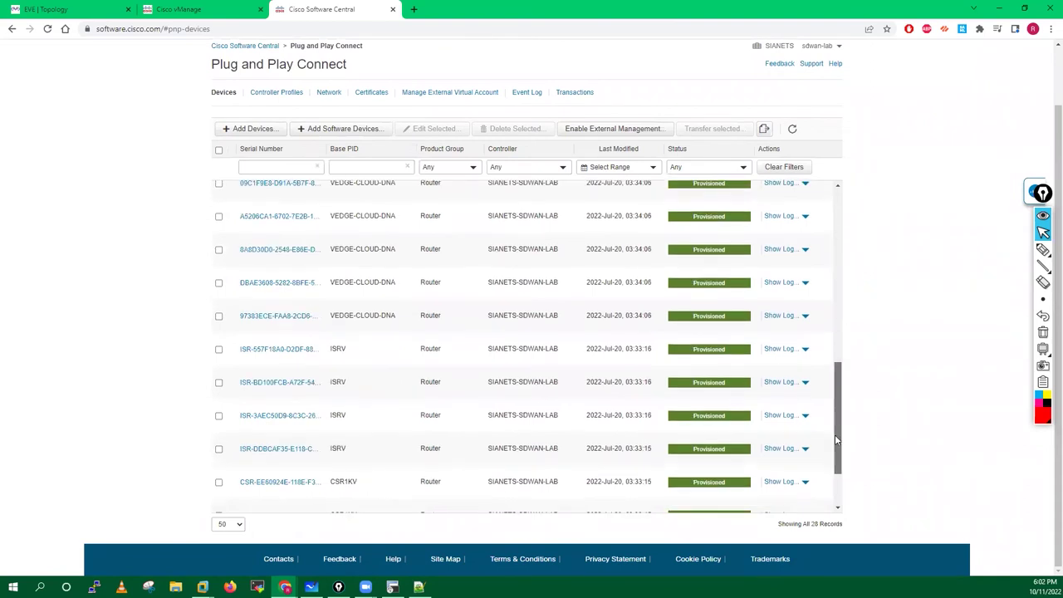
click(838, 207)
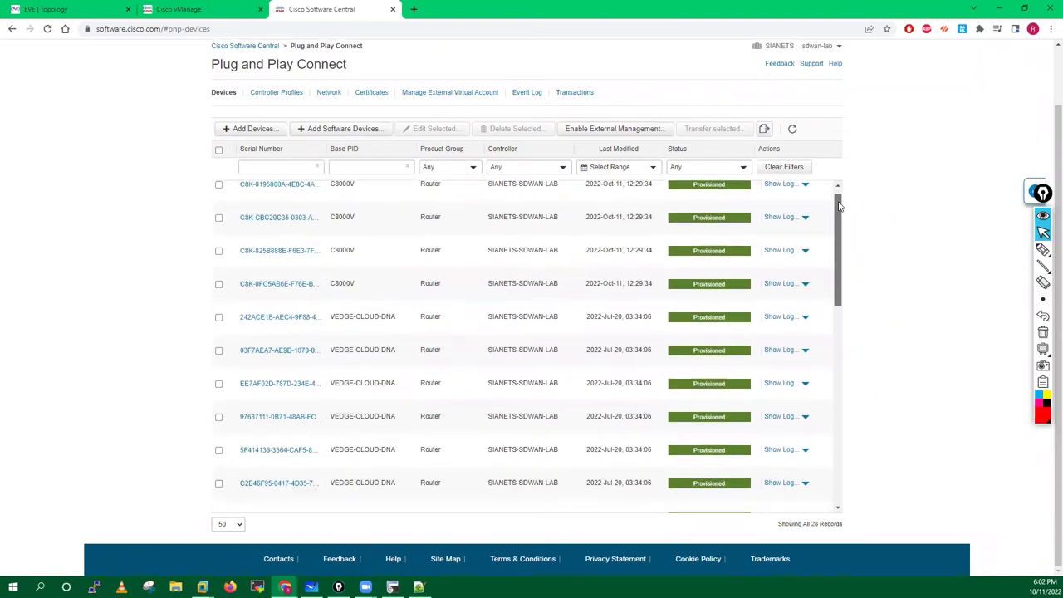
drag(839, 206, 838, 185)
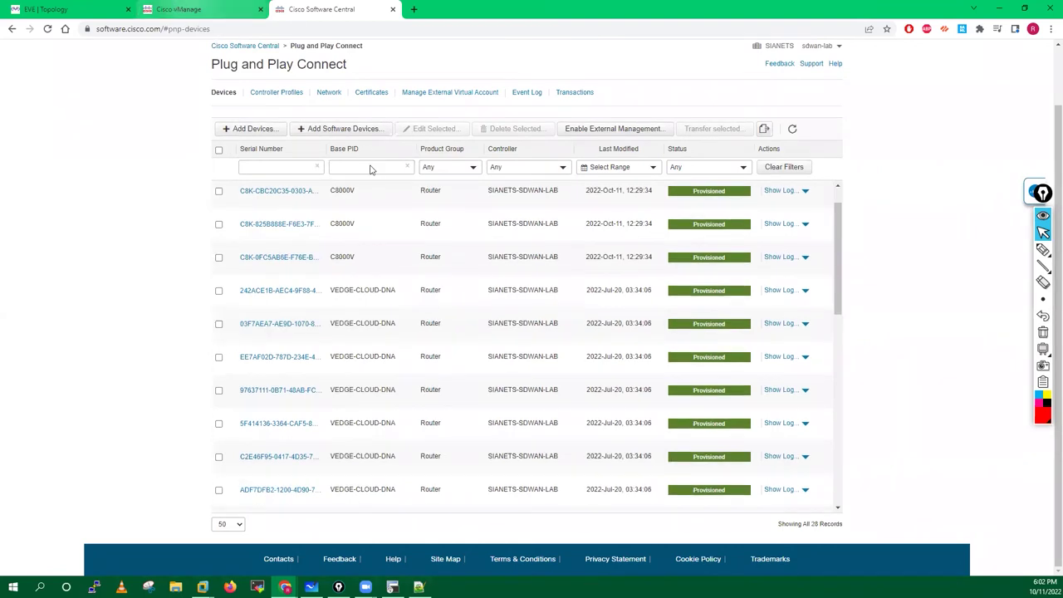
key(ctrl+shift+Tab)
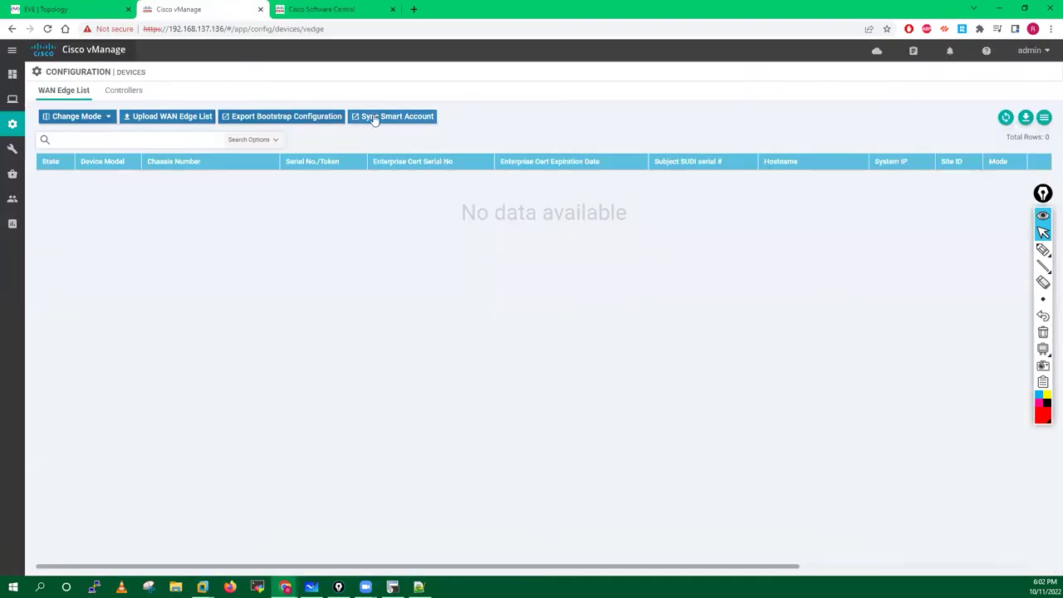
Step: Sync the Smart Account using the account username and password, with validation enabled
click(392, 122)
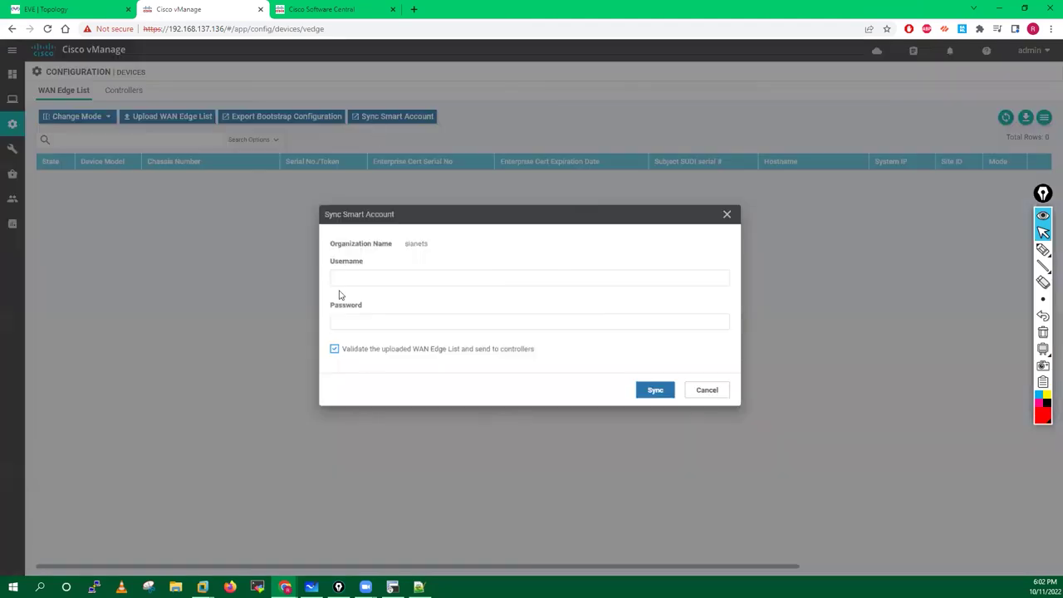
click(340, 286)
click(350, 327)
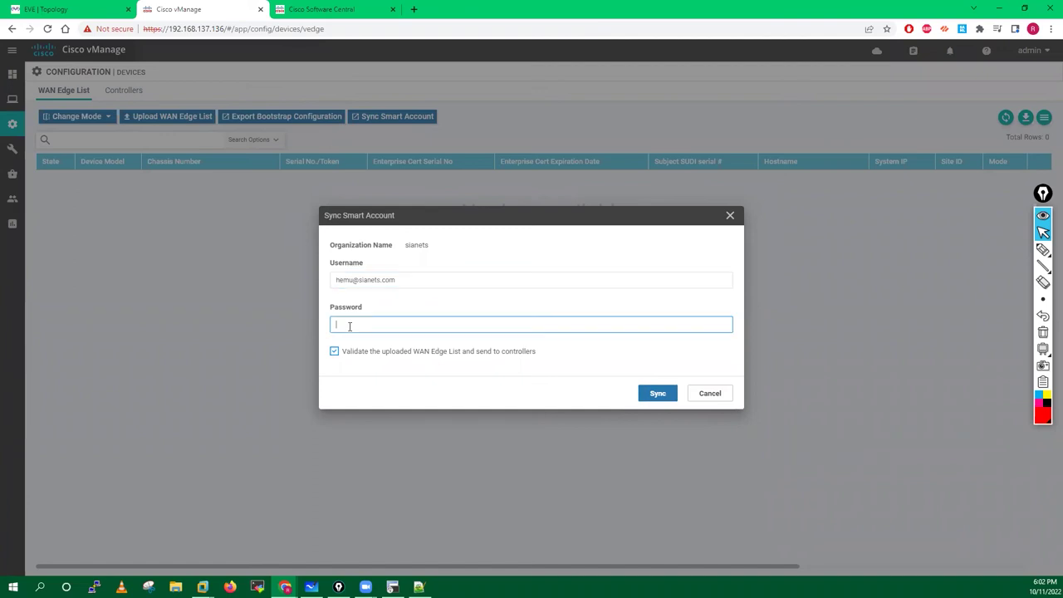
text(***)
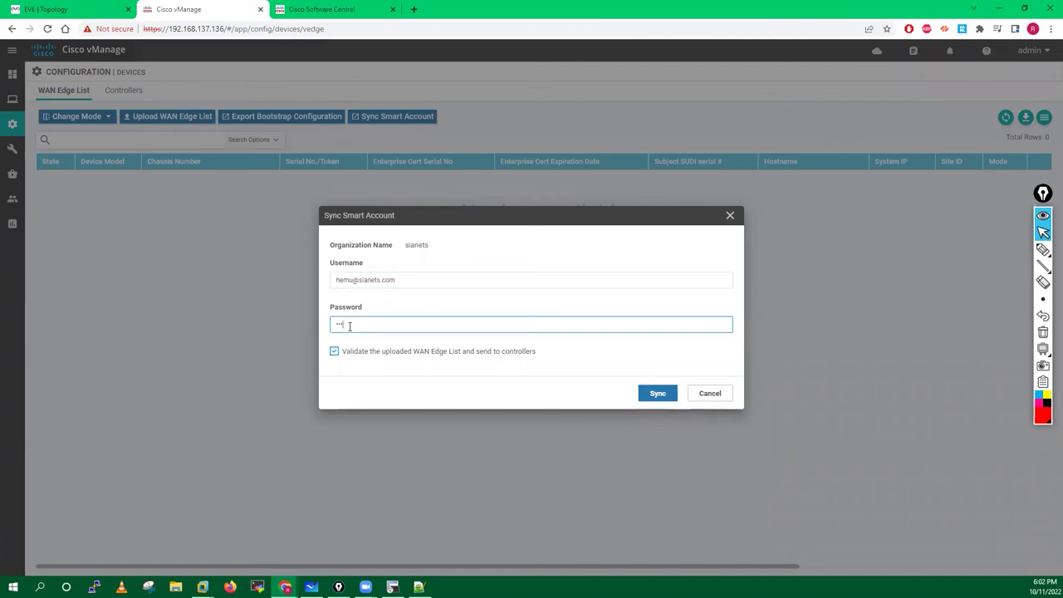
text(*****)
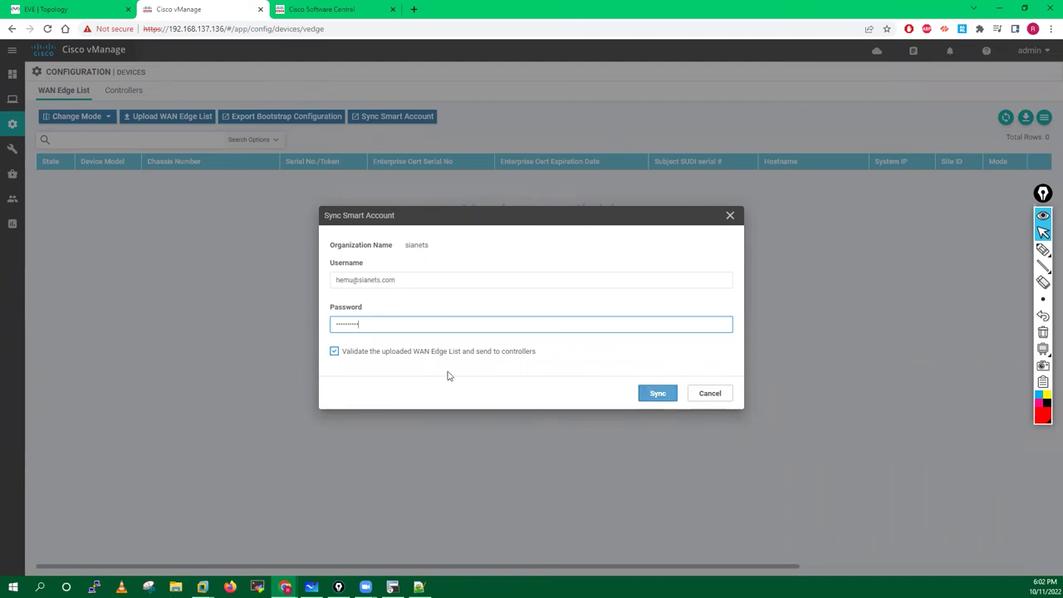
key(Return)
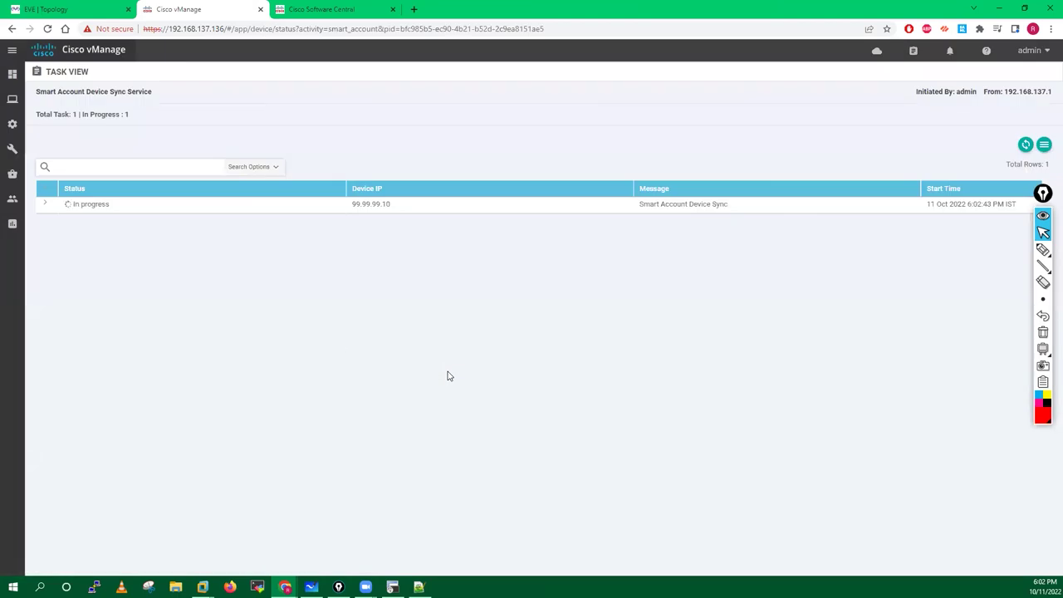
Step: Refresh the sync task and highlight the log lines: 28 devices synced from sdwan-lab, Smart Account sync failed
mouse_move(11, 199)
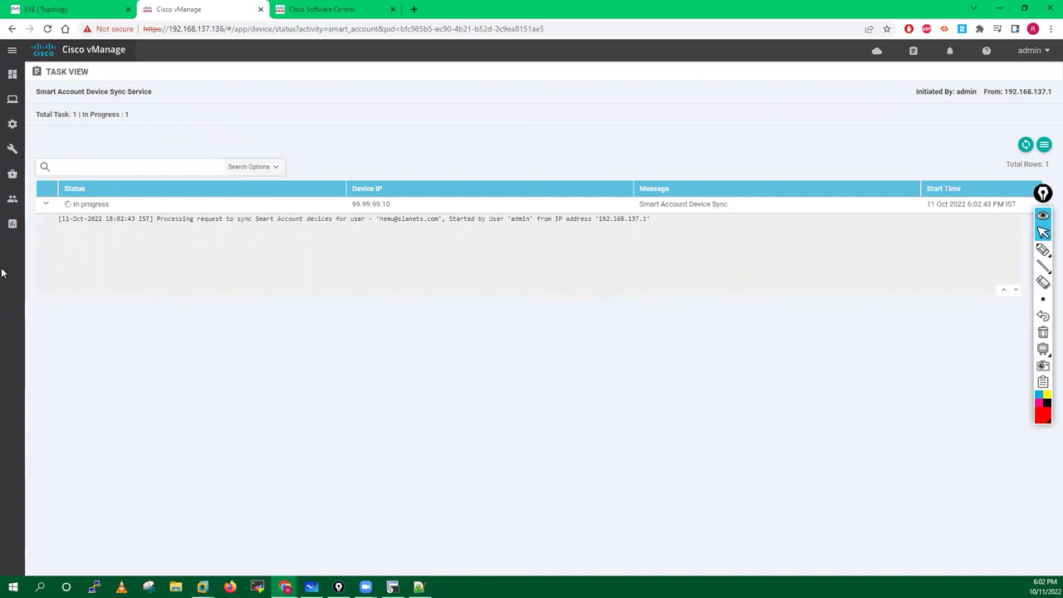
click(1026, 147)
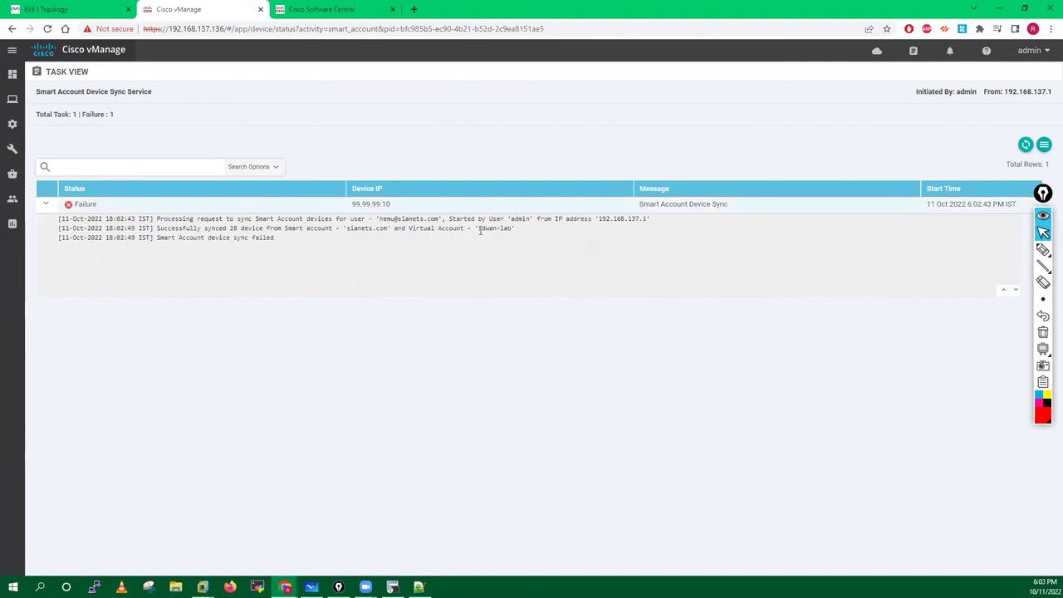
drag(514, 231, 479, 229)
drag(159, 239, 278, 239)
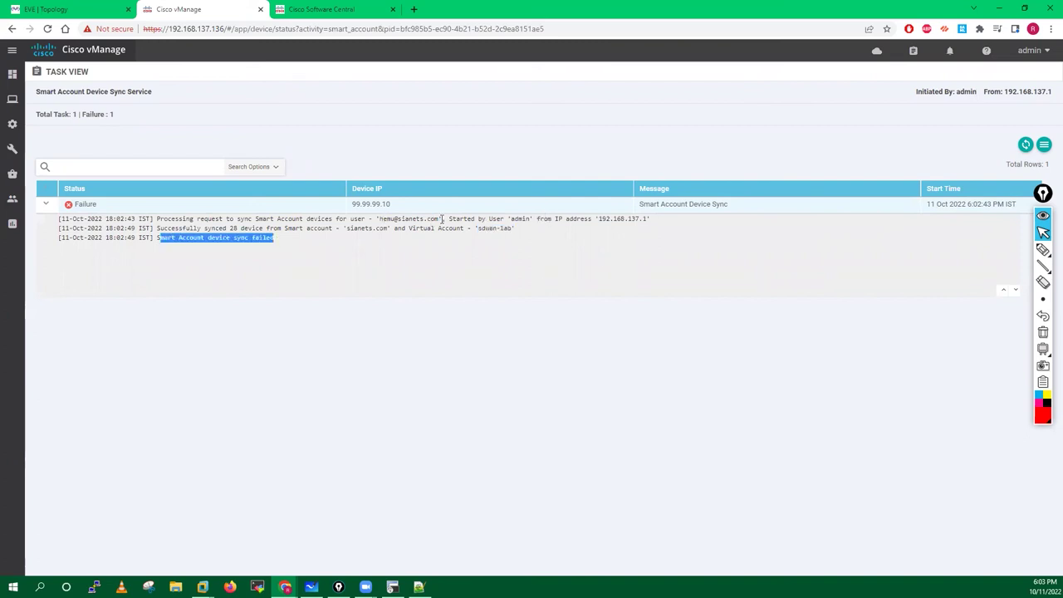
drag(442, 219, 382, 219)
shift+click(664, 234)
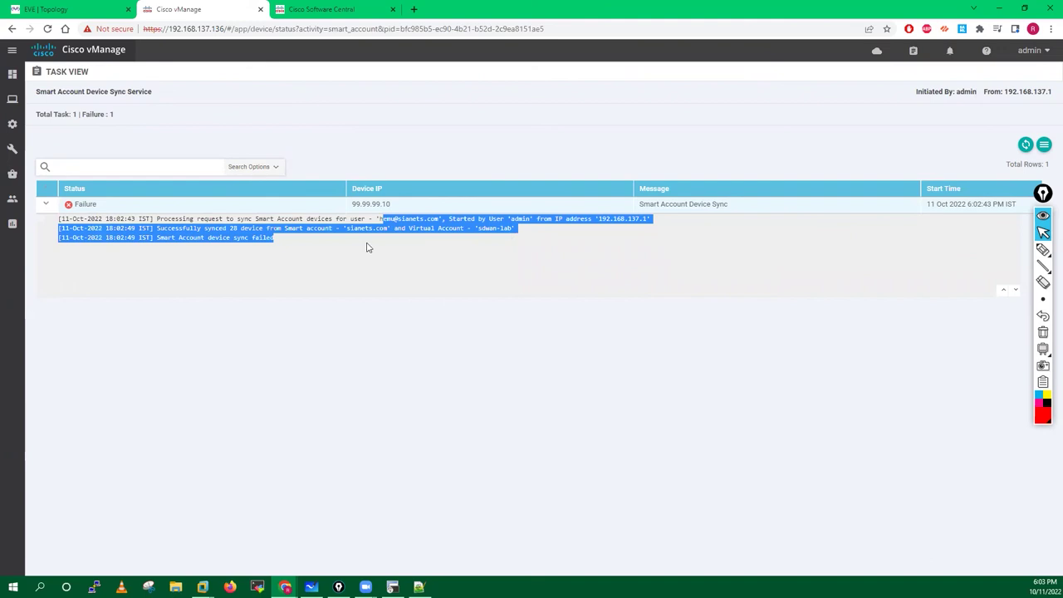
click(355, 528)
key(alt+Tab)
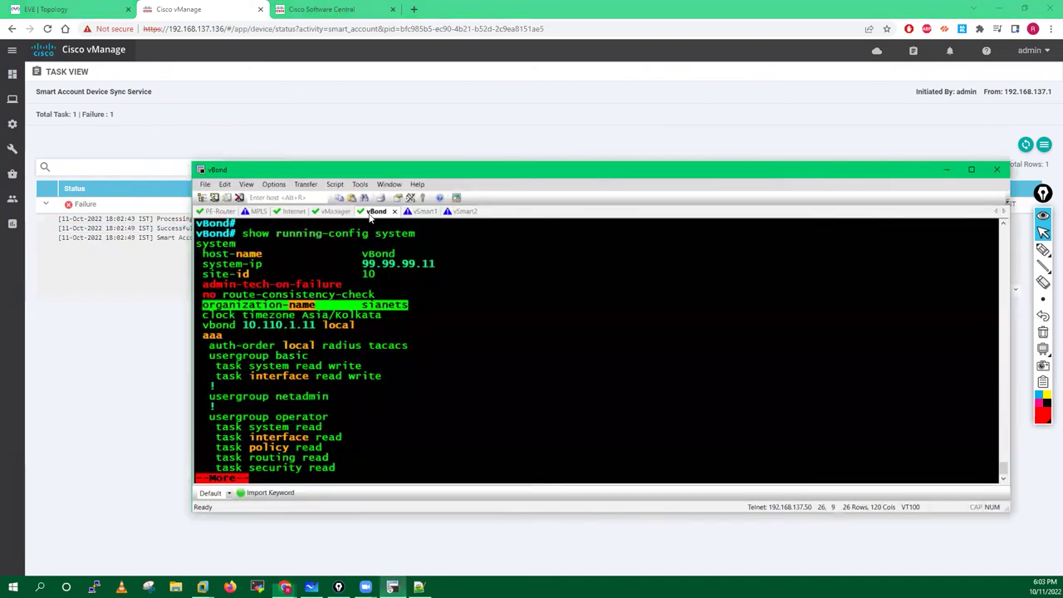
Step: On the vManage session, exit the shell back to the vManage CLI
key(ctrl+shift+Tab)
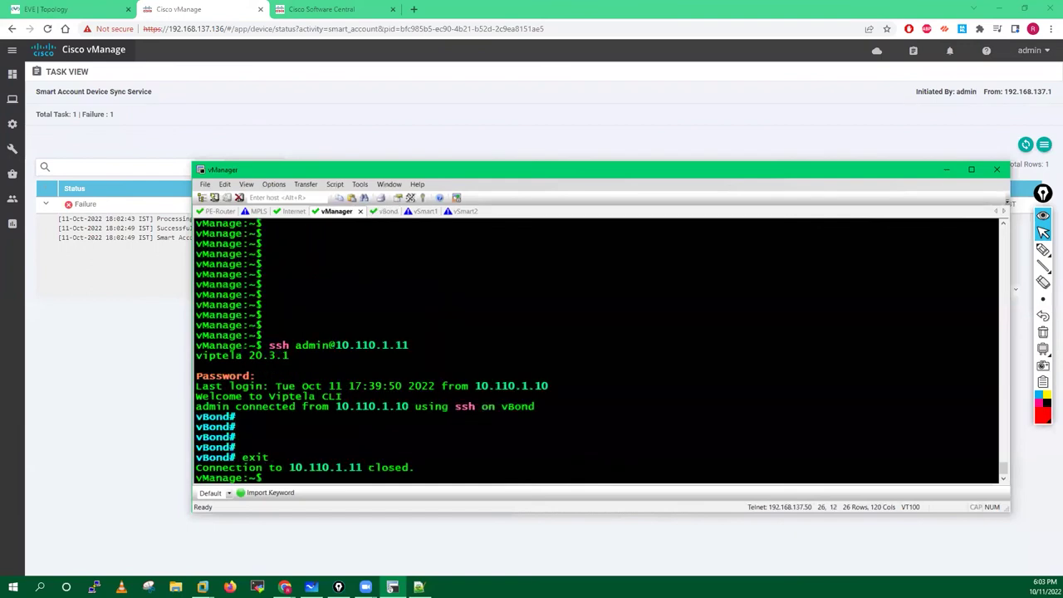
key(Return)
key(Return)
key(Return)
text(ex)
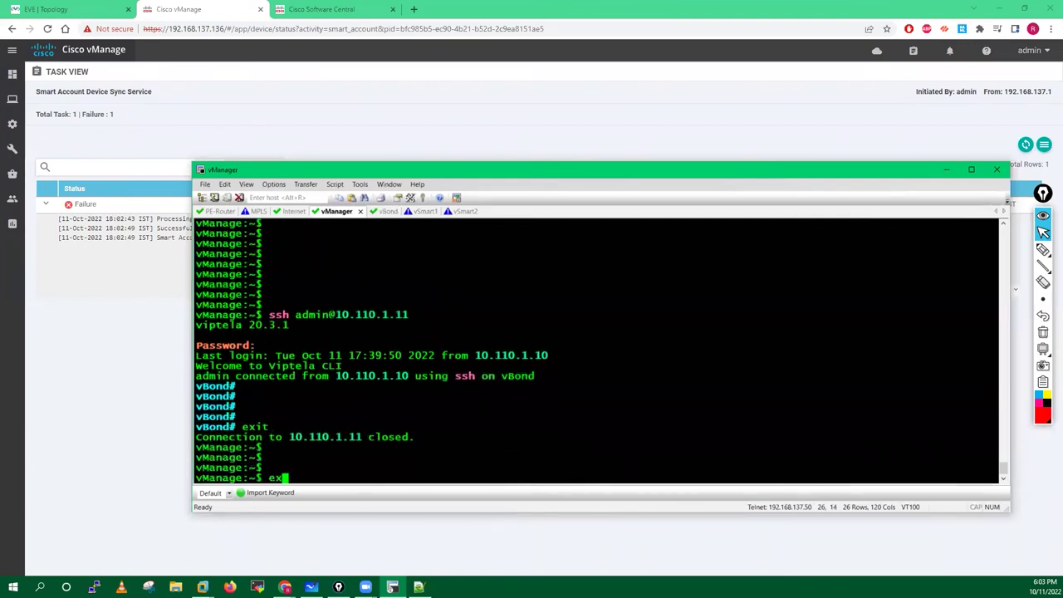
text(it)
key(Return)
key(Return)
key(Return)
key(Return)
Step: Ping cisco.com, stopping after 4 packets with 50% loss, then return to the browser
text(ping cisco.com)
key(Return)
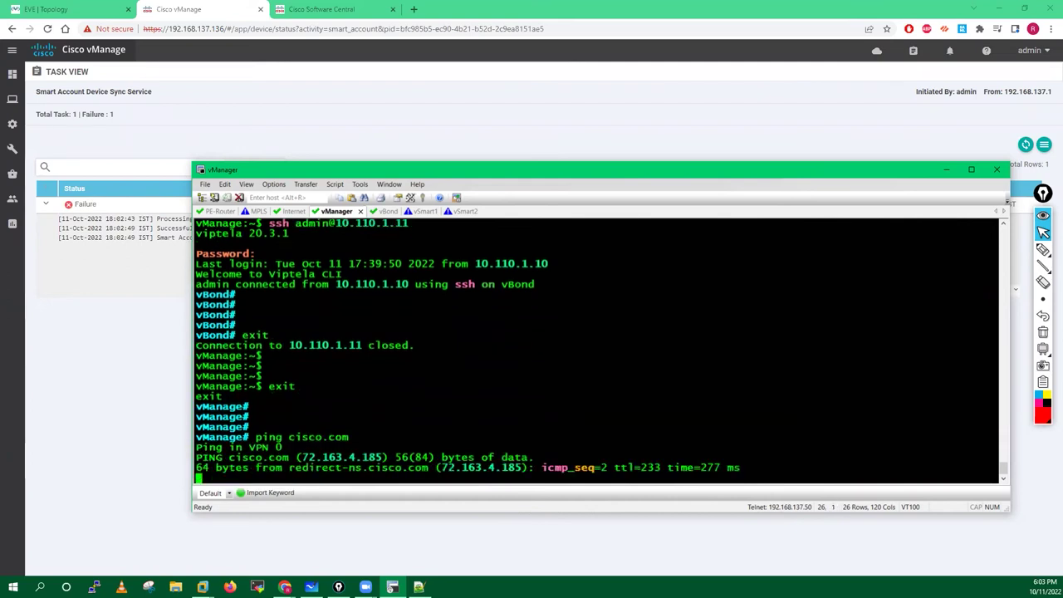
key(ctrl+c)
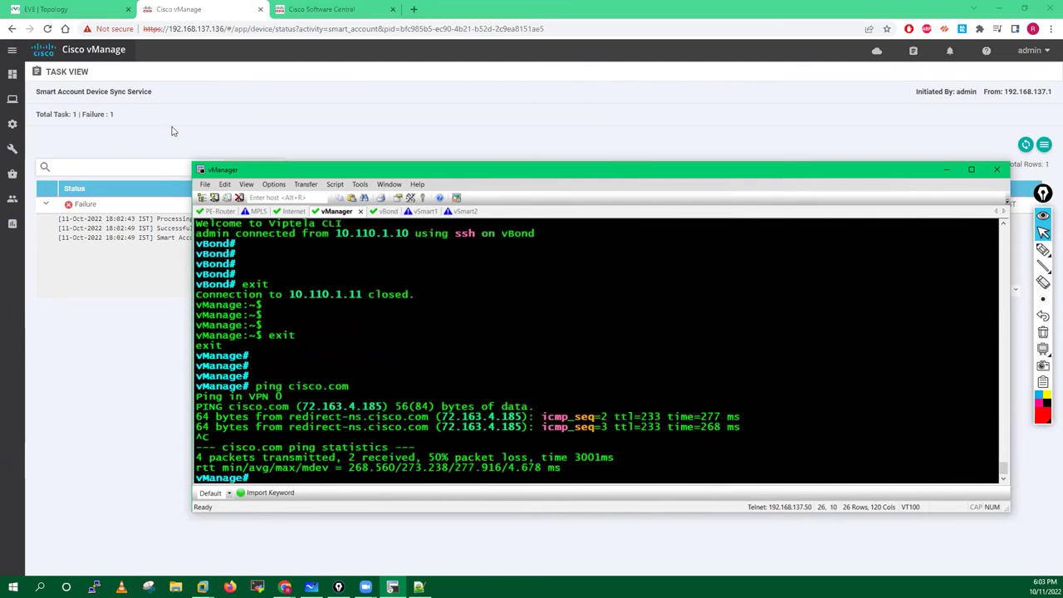
key(alt+Tab)
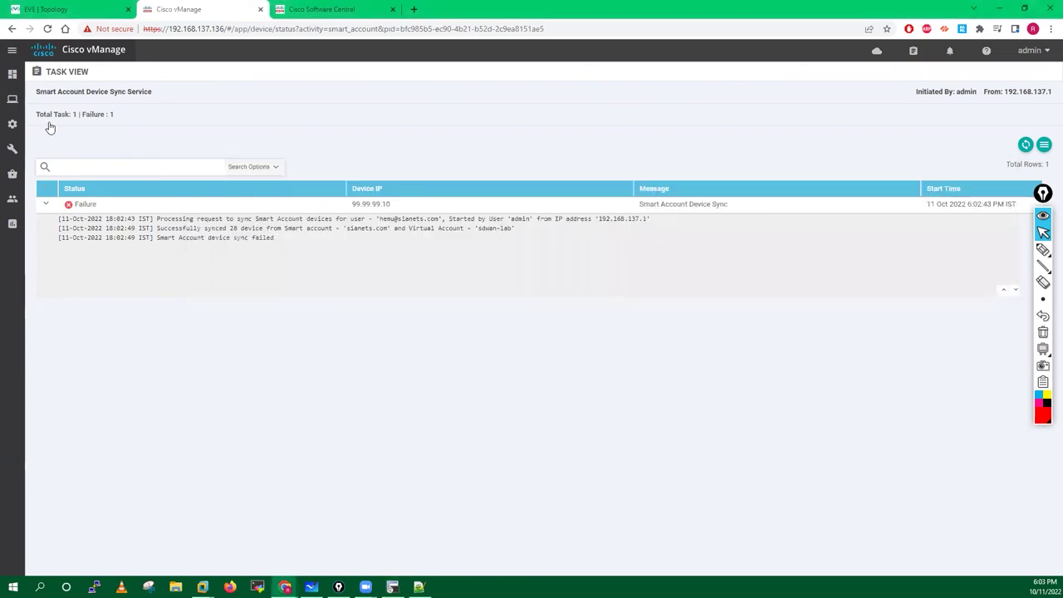
Step: Go to the WAN Edge devices page under Configuration > Devices
mouse_move(12, 99)
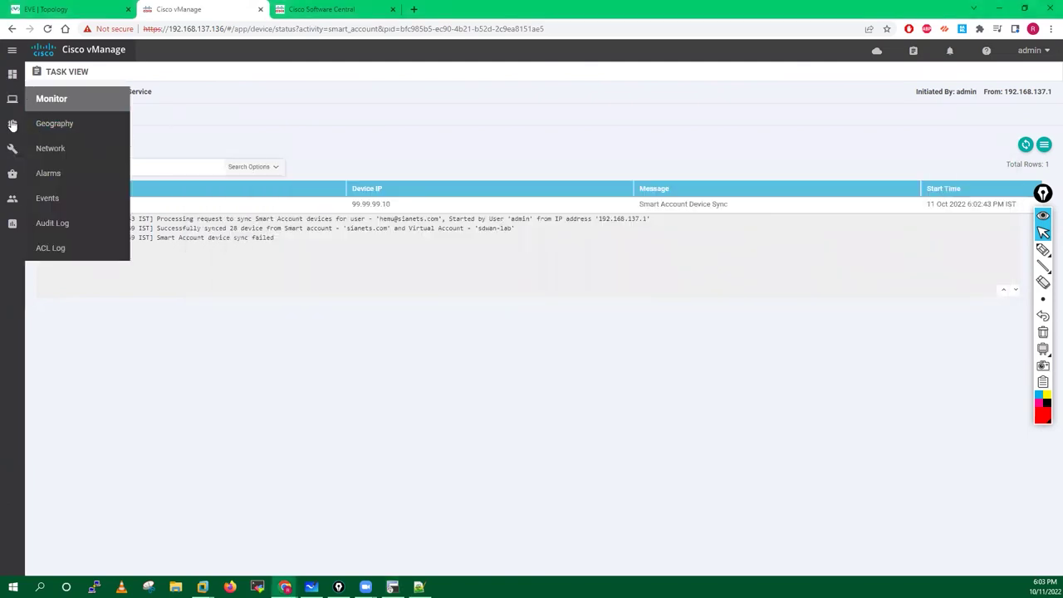
mouse_move(13, 125)
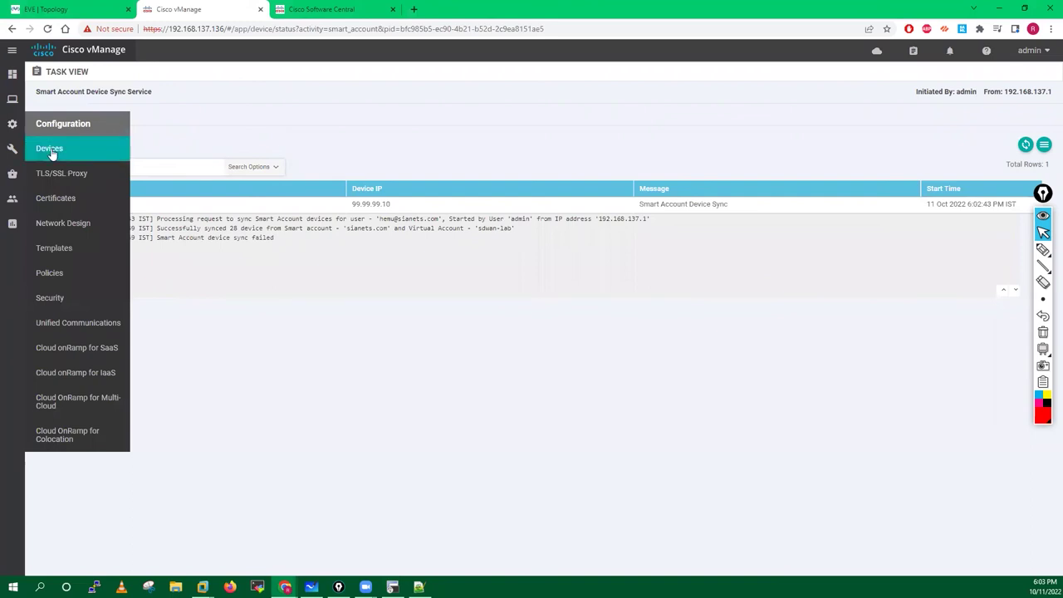
click(51, 148)
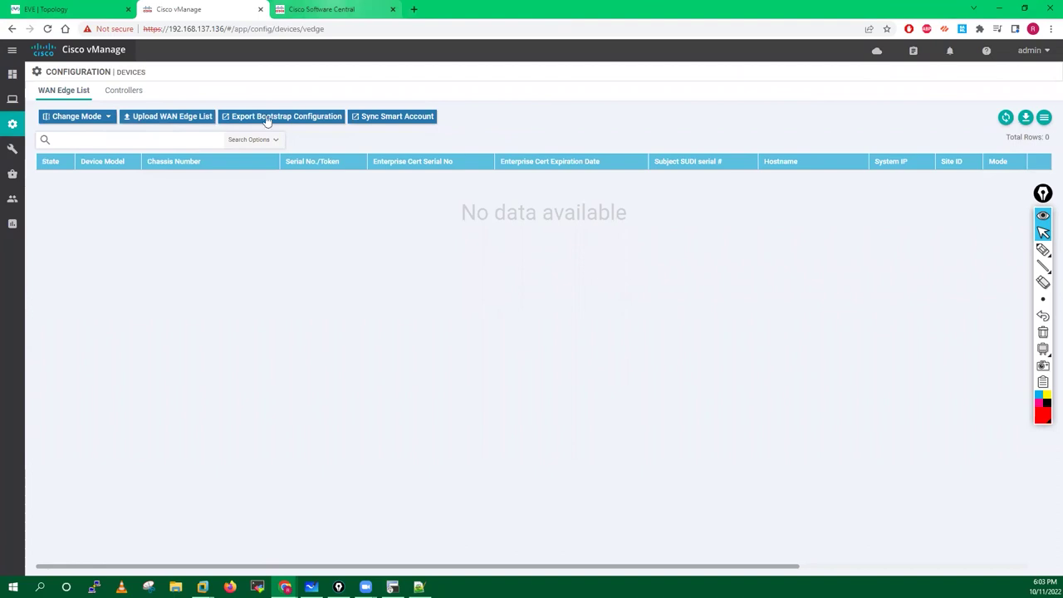
Step: Upload serialFile.viptela as the WAN Edge List with Validate checked, confirming the 24-device push
click(158, 120)
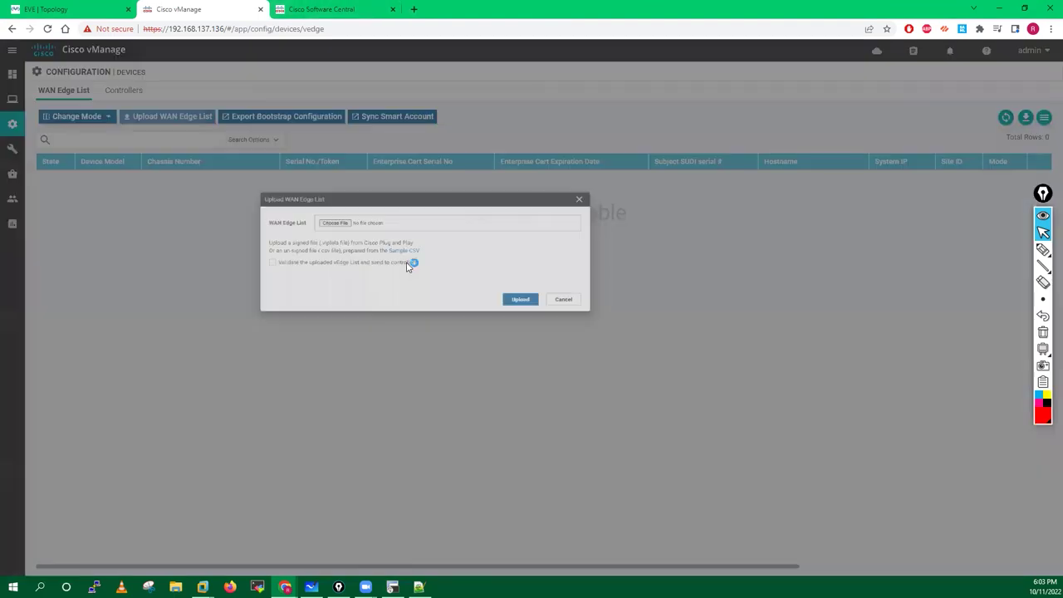
click(415, 269)
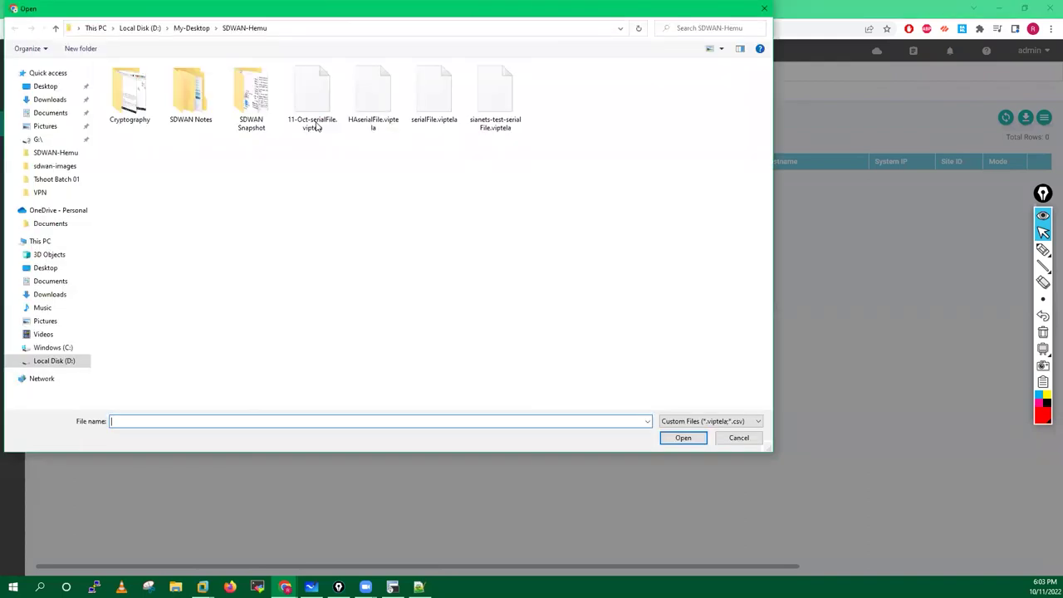
click(426, 104)
click(683, 438)
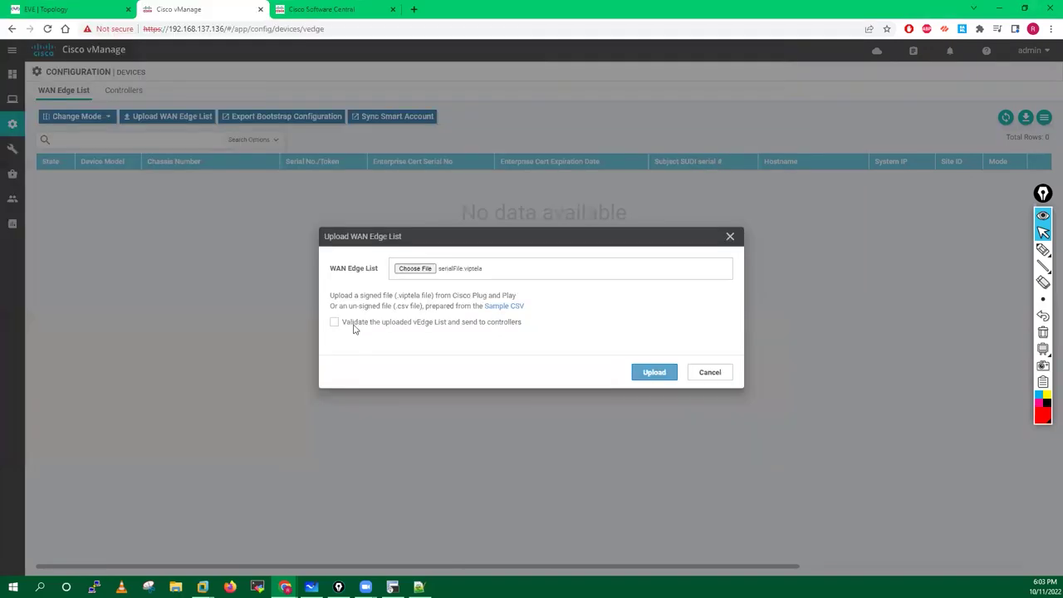
click(334, 322)
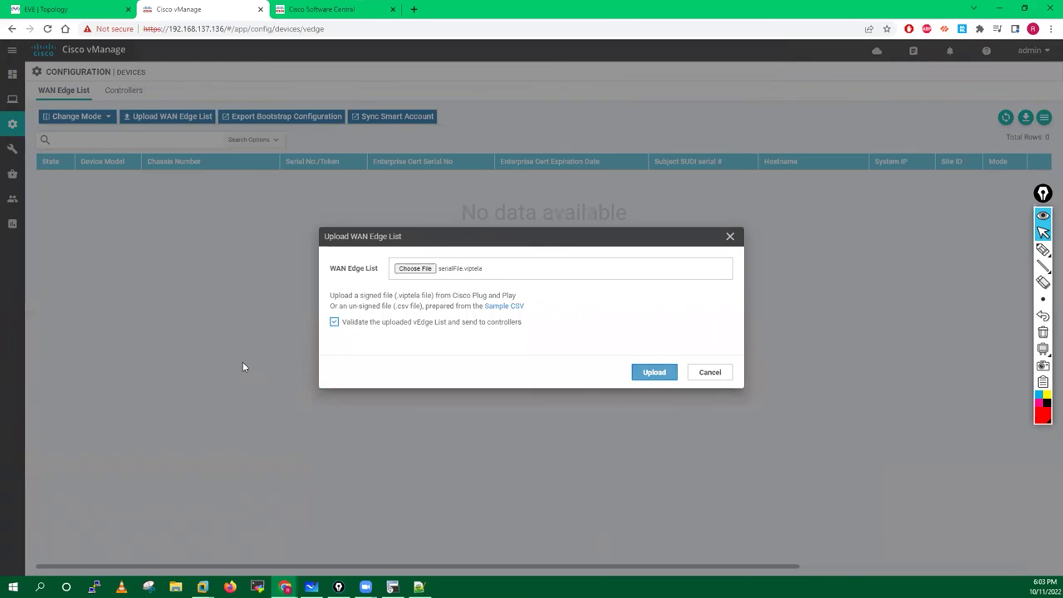
click(654, 372)
click(661, 378)
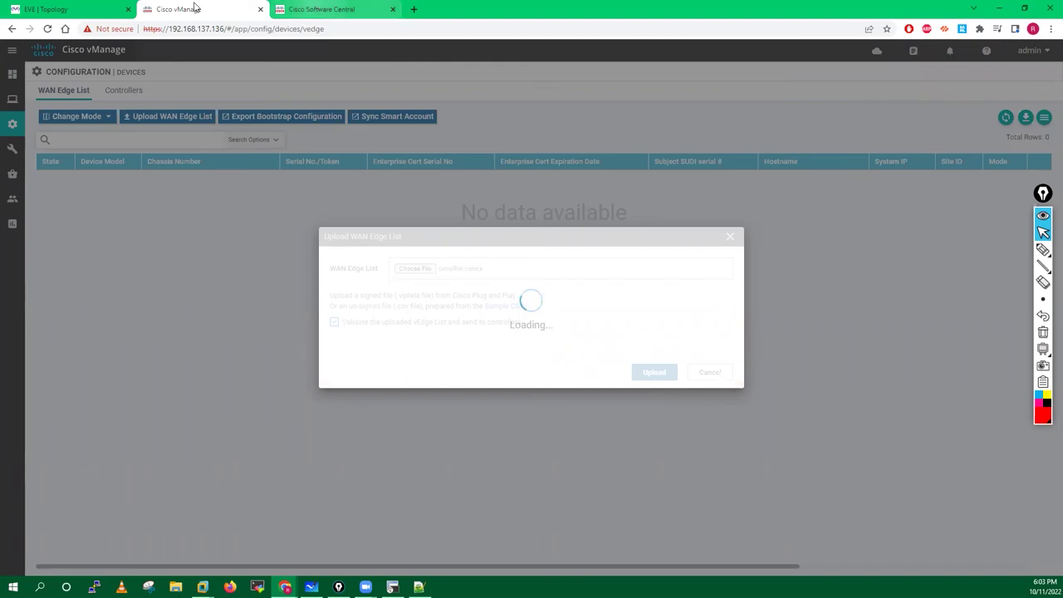
click(318, 8)
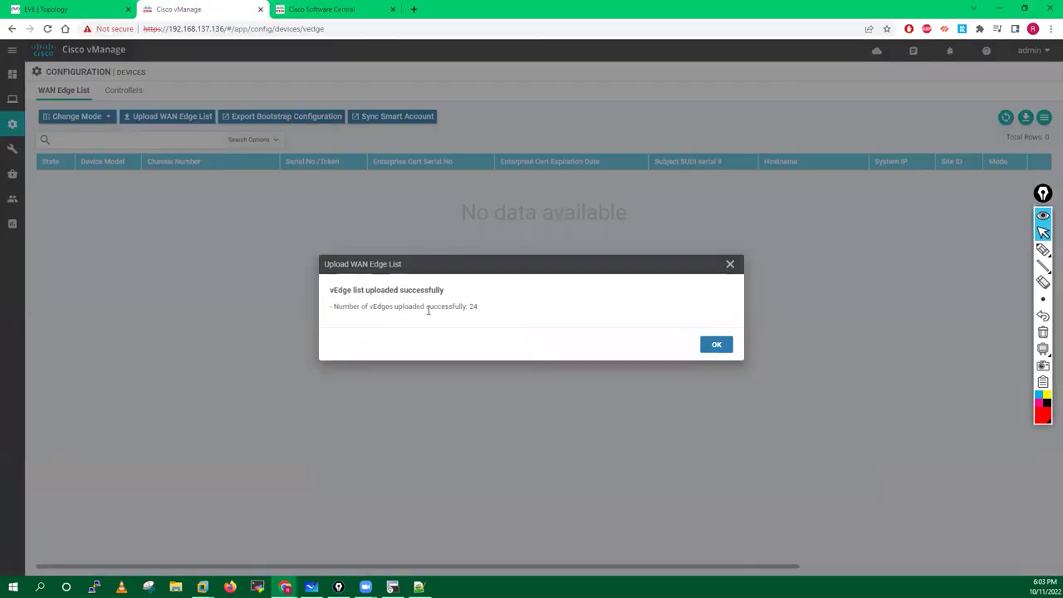
click(715, 344)
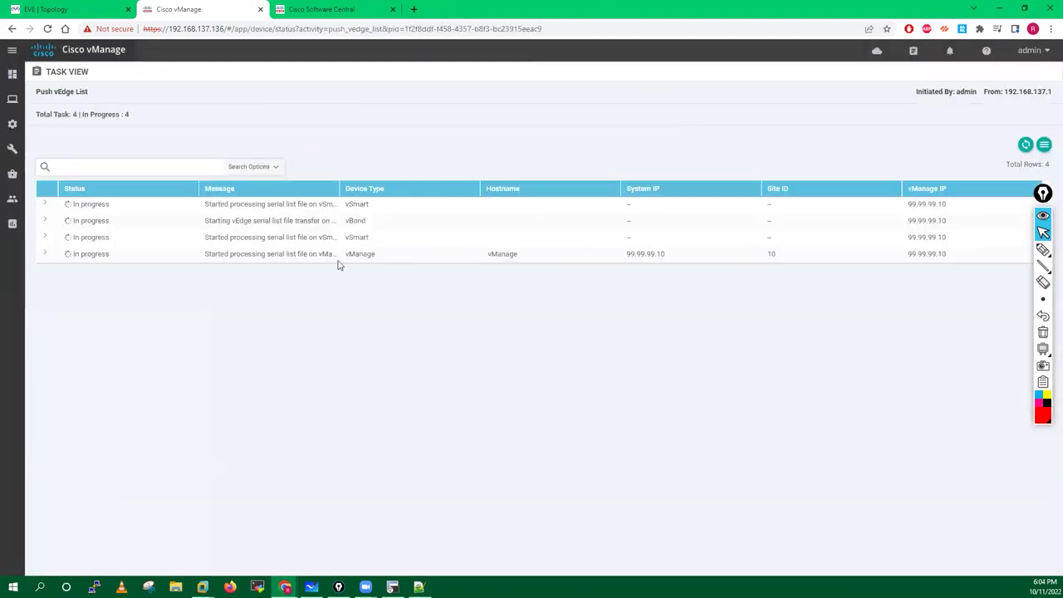
Step: Compare the Plug and Play device list with the Push vEdge List tasks, all 4 showing Success
click(334, 8)
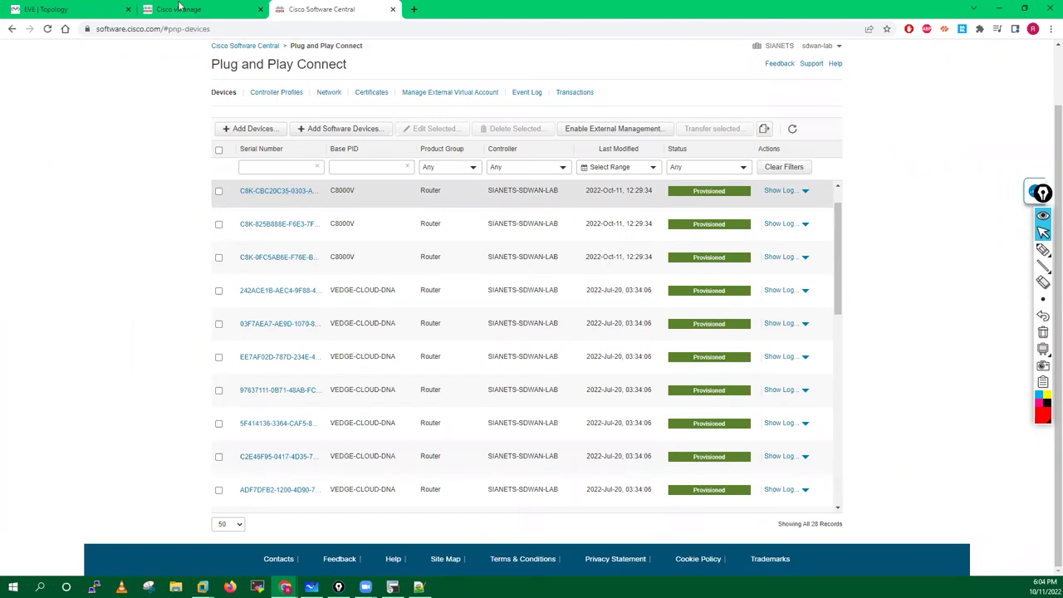
key(ctrl+shift+Tab)
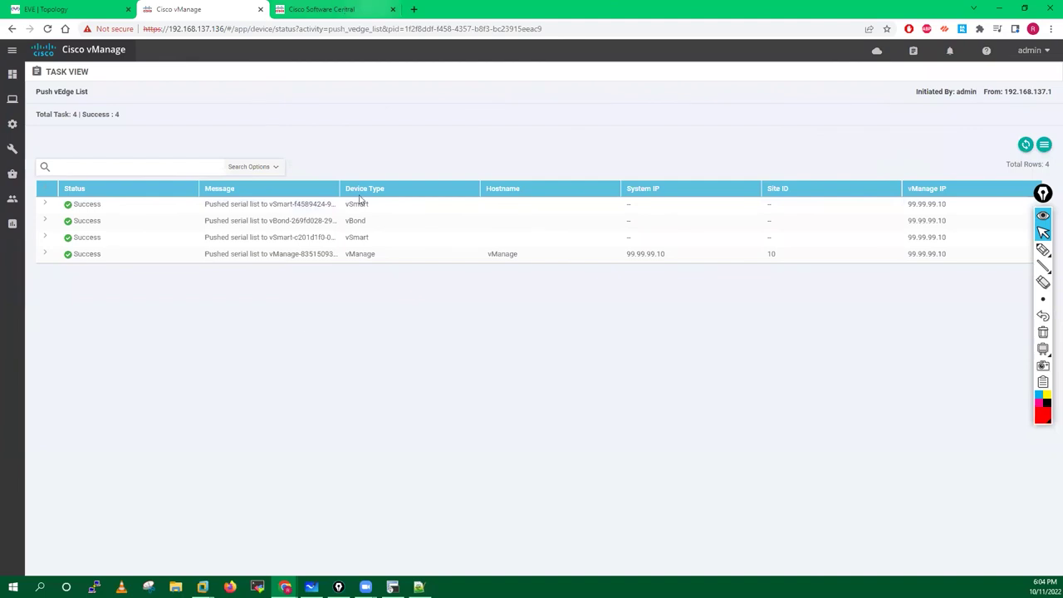
key(ctrl+Tab)
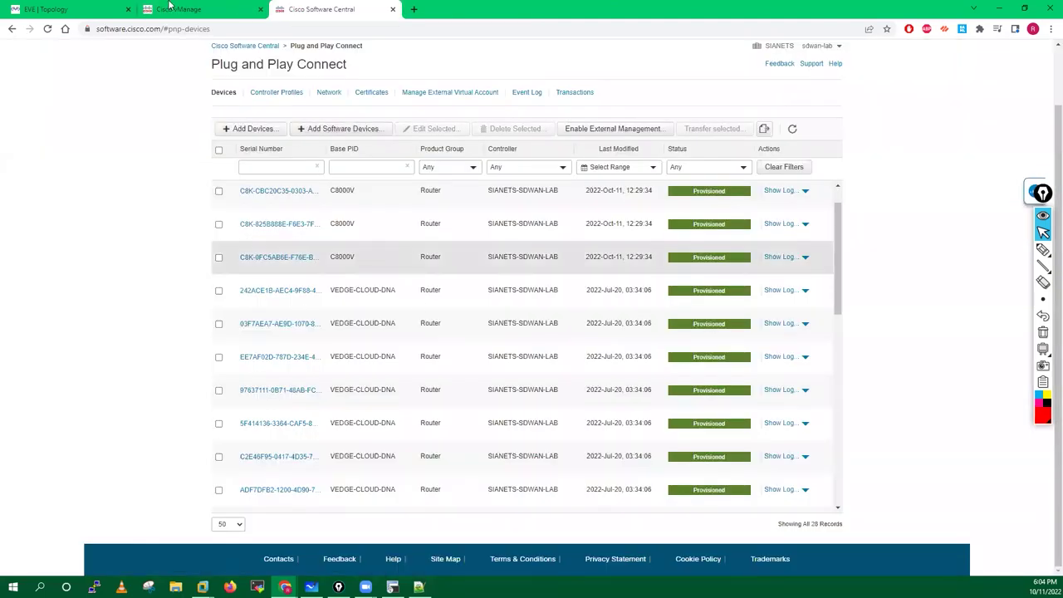
key(ctrl+shift+Tab)
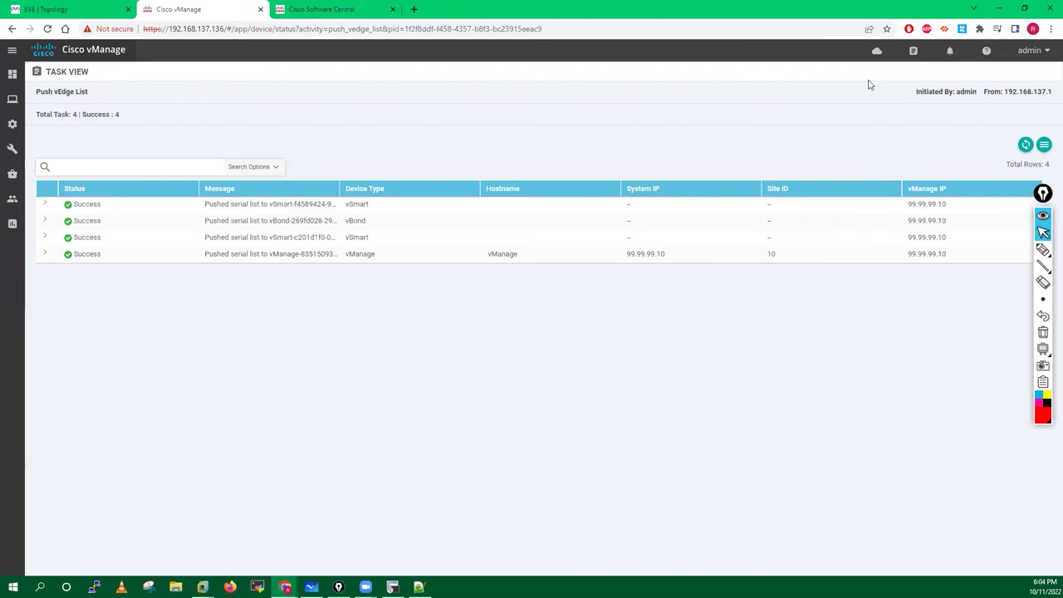
click(13, 125)
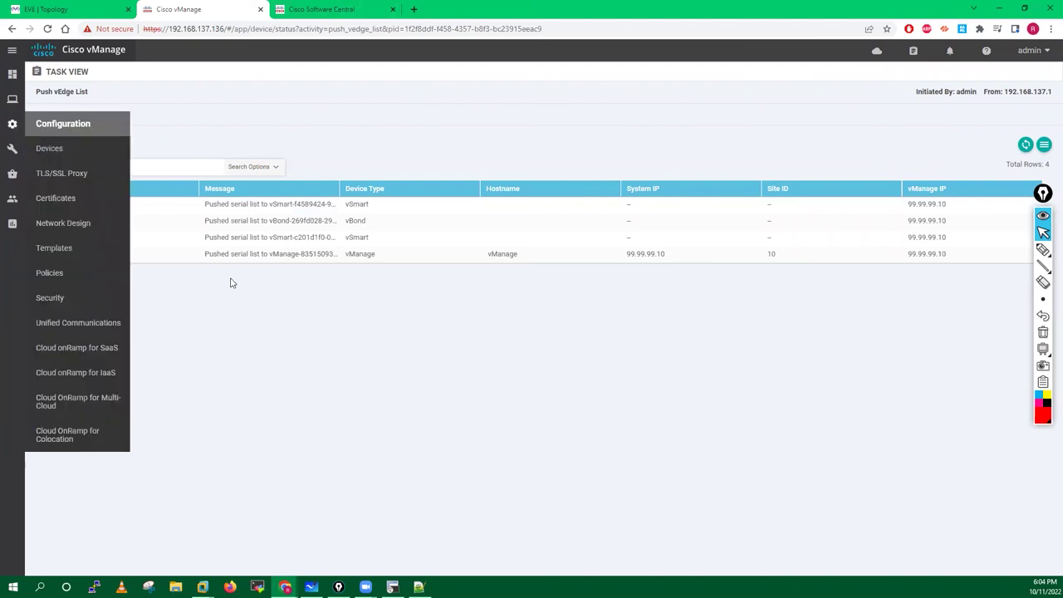
Step: Check the WAN Edge List shows Total Rows: 24, then bring up the vBond terminal session
click(50, 148)
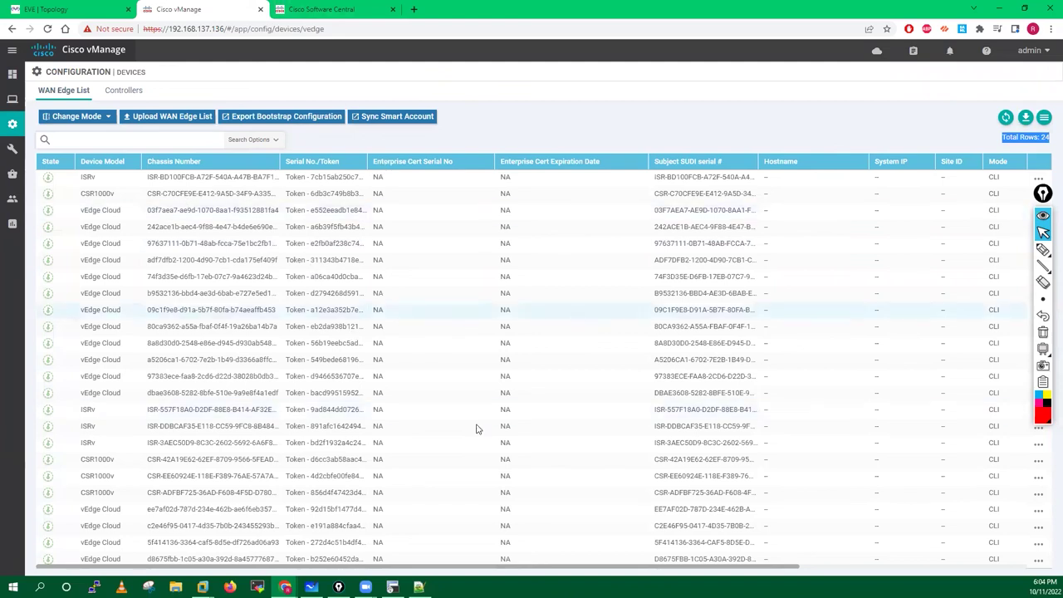
click(129, 92)
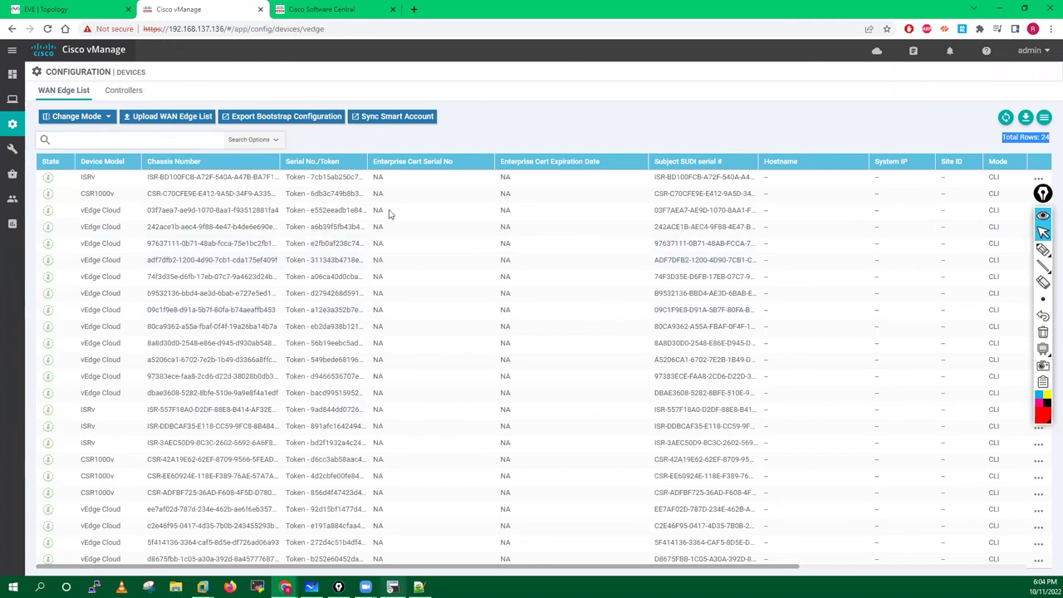
key(alt+Tab)
key(ctrl+Tab)
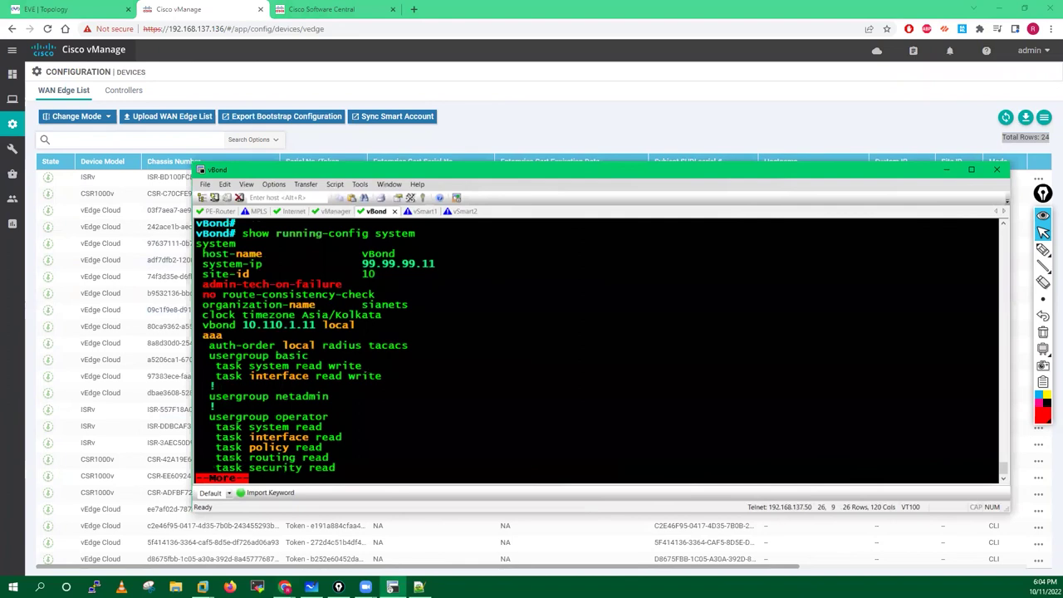
Step: Leave the vBond pager and run 'show control valid-vedges' on the vManage session
key(space)
key(q)
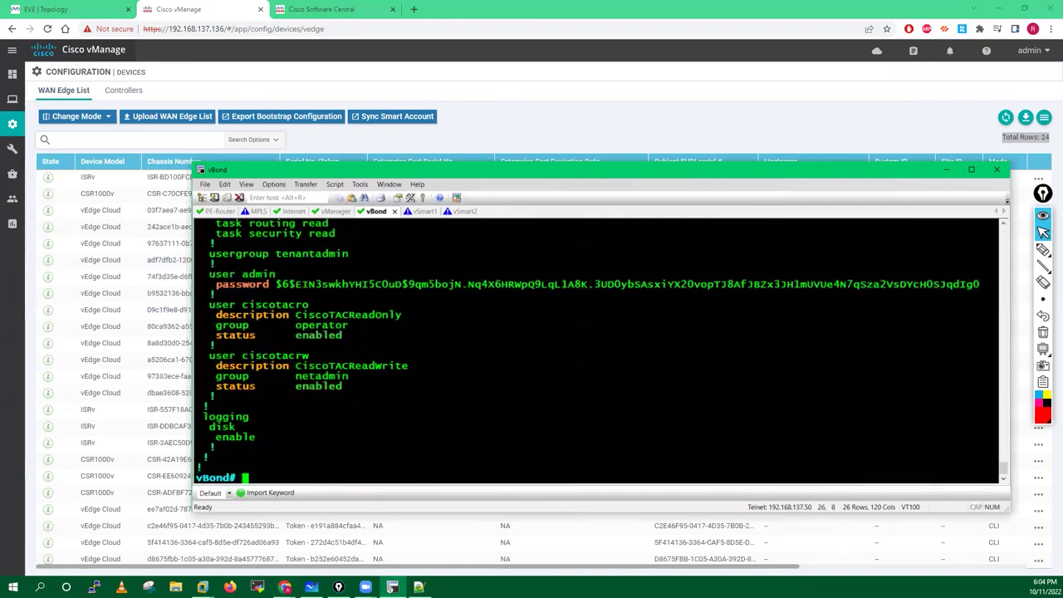
key(Return)
key(Return)
key(Return)
key(Return)
key(Return)
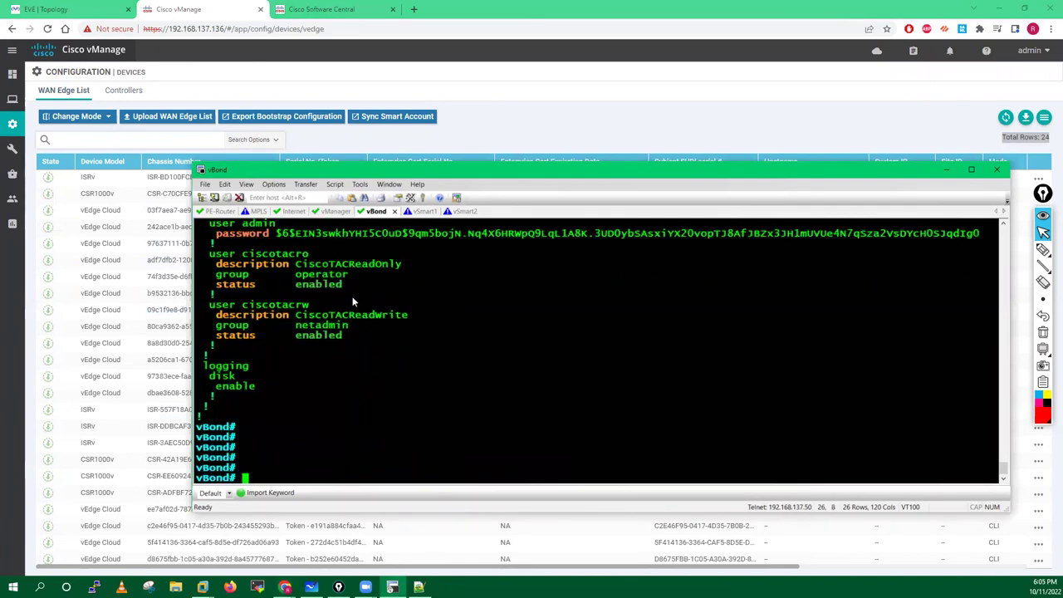
key(ctrl+shift+Tab)
key(Return)
key(Return)
key(Return)
key(Return)
key(Return)
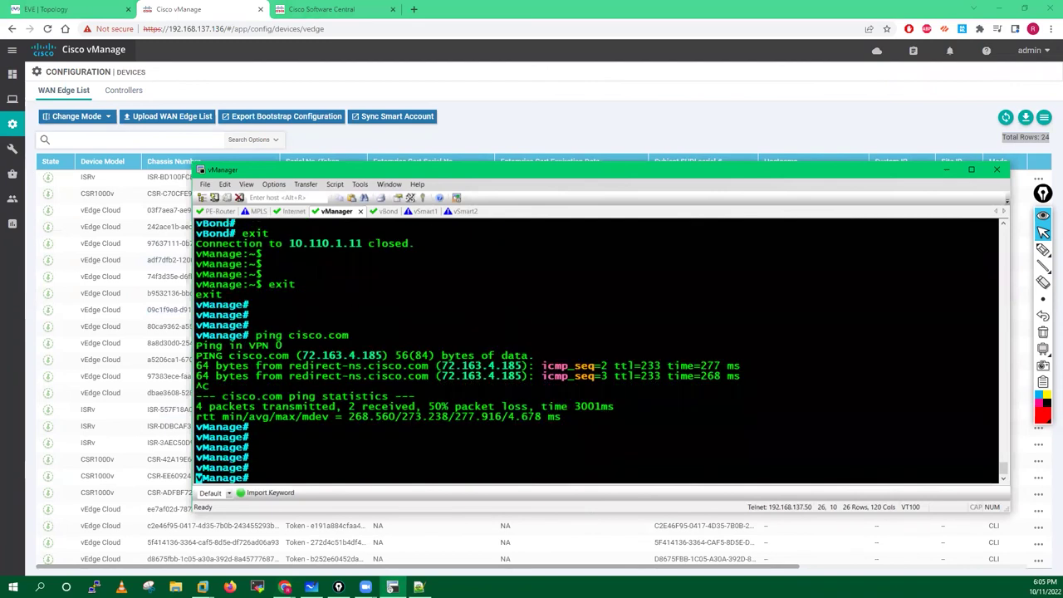
key(Return)
text(show )
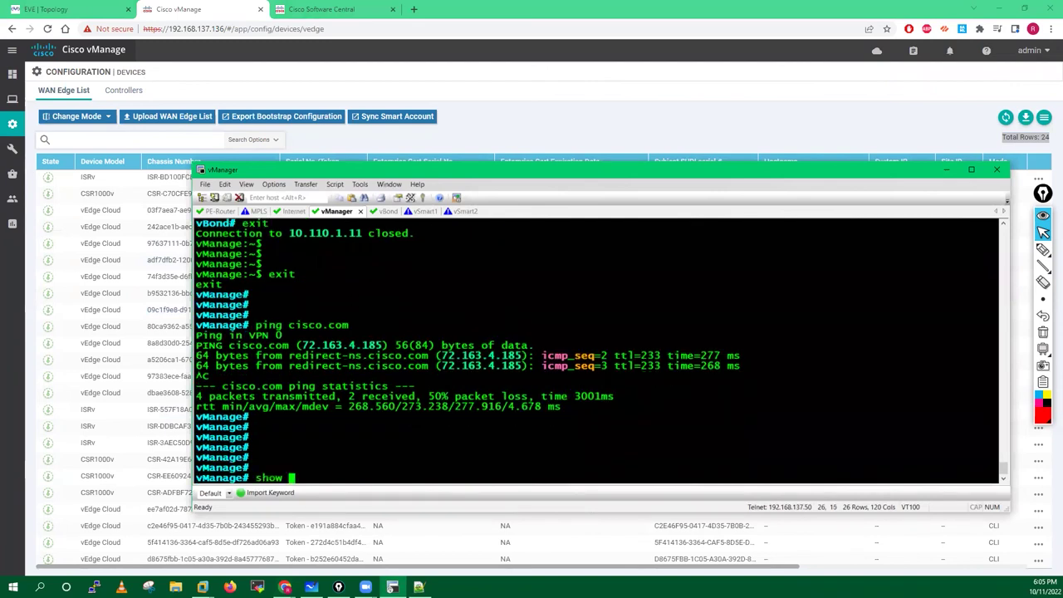
text(cont)
key(question)
text(t)
key(Tab)
text(valid-v)
key(Tab)
key(Return)
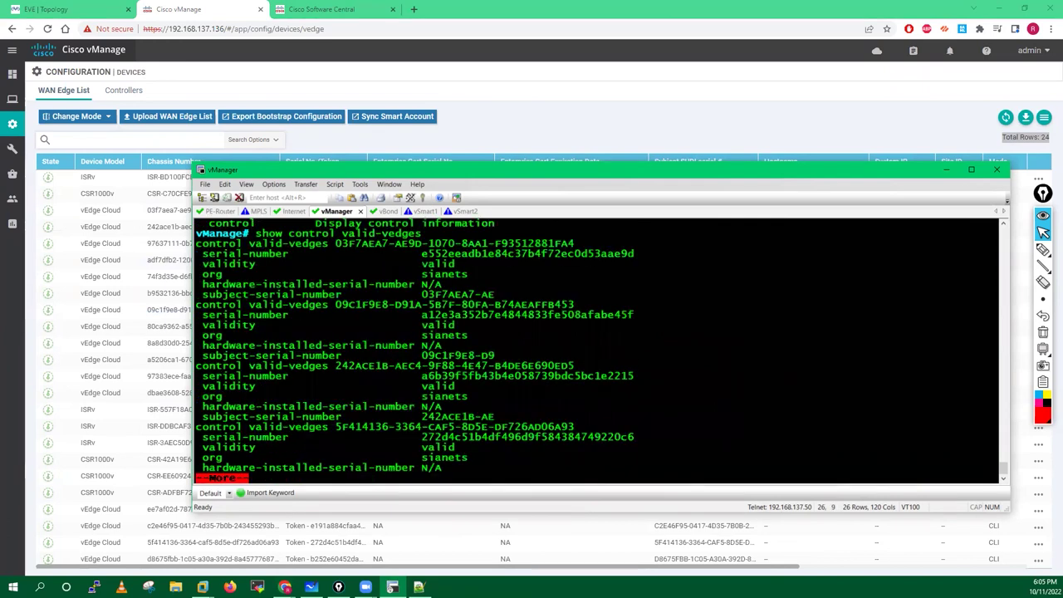
Step: Page through the valid-vedges entries for org sianets, view the Controllers list, and select the command text
key(space)
key(space)
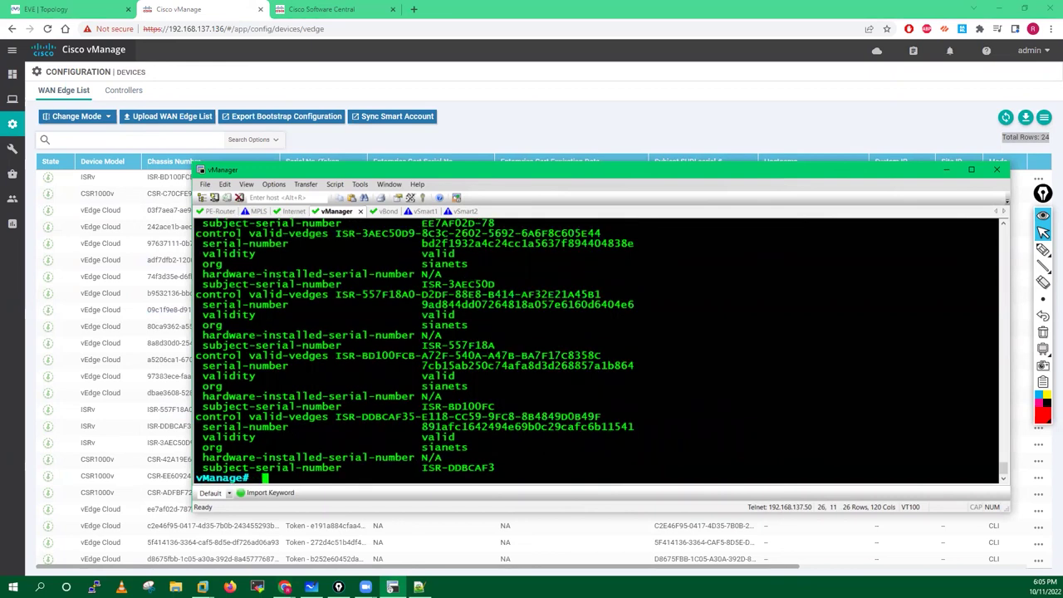
key(Up)
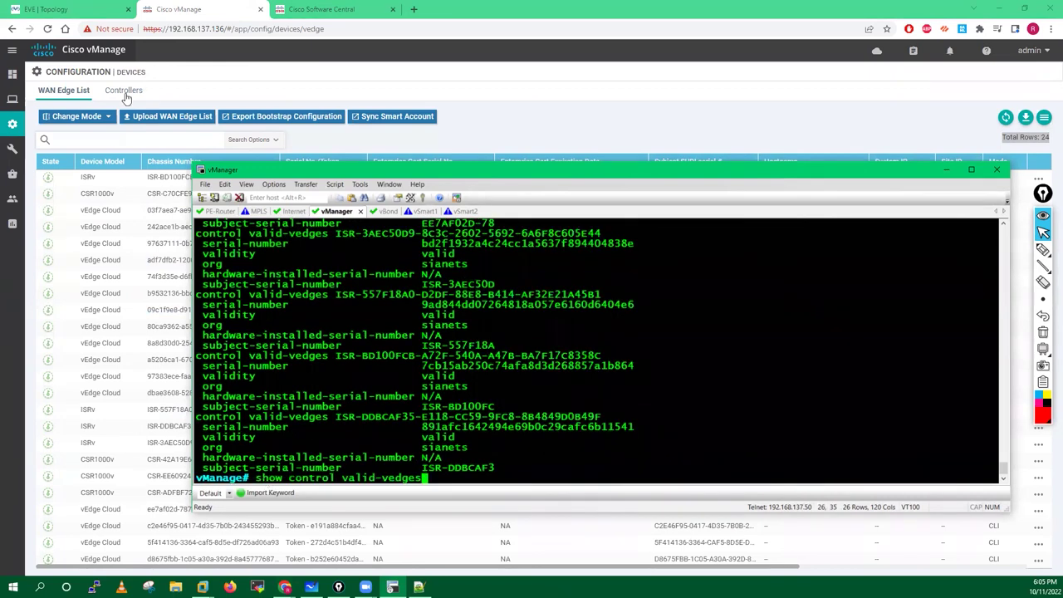
click(119, 95)
click(120, 93)
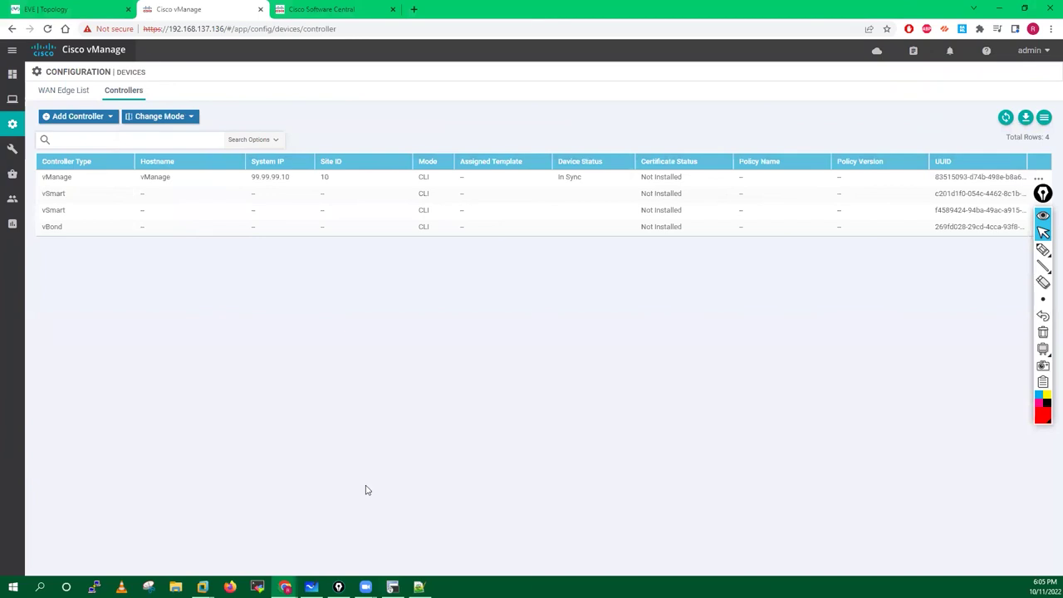
click(392, 587)
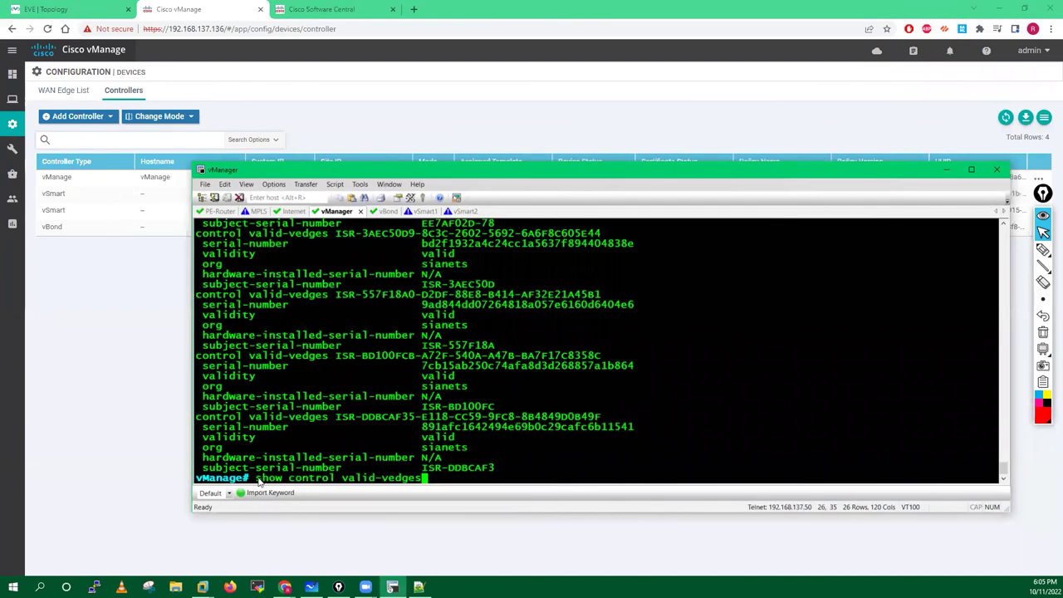
drag(423, 482, 254, 479)
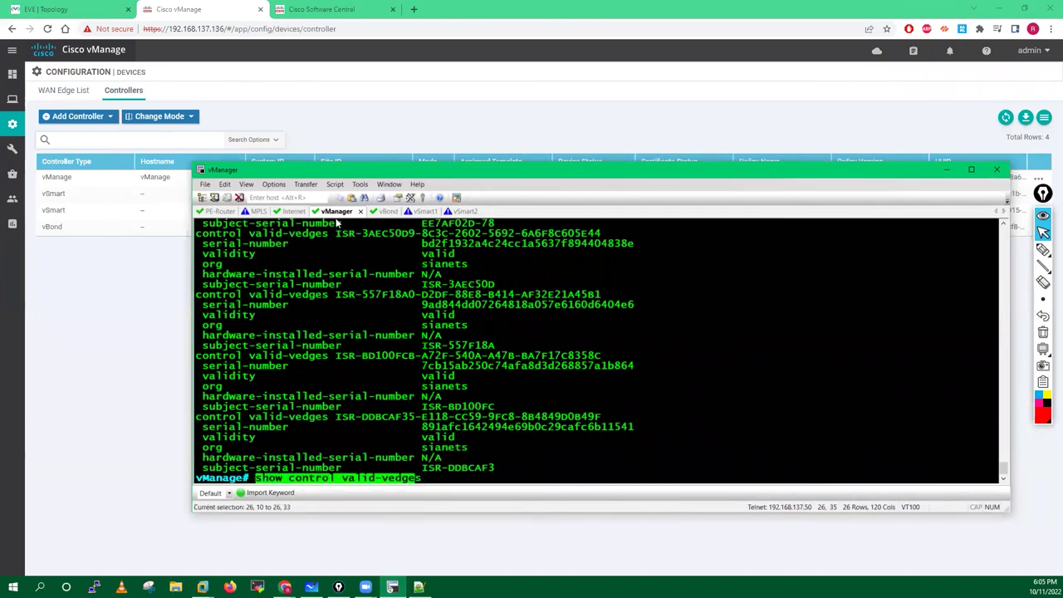
Step: On vBond, run 'show control valid-vedges', then page through 'show orchestrator valid-vedges'
text(show control valid-vedges)
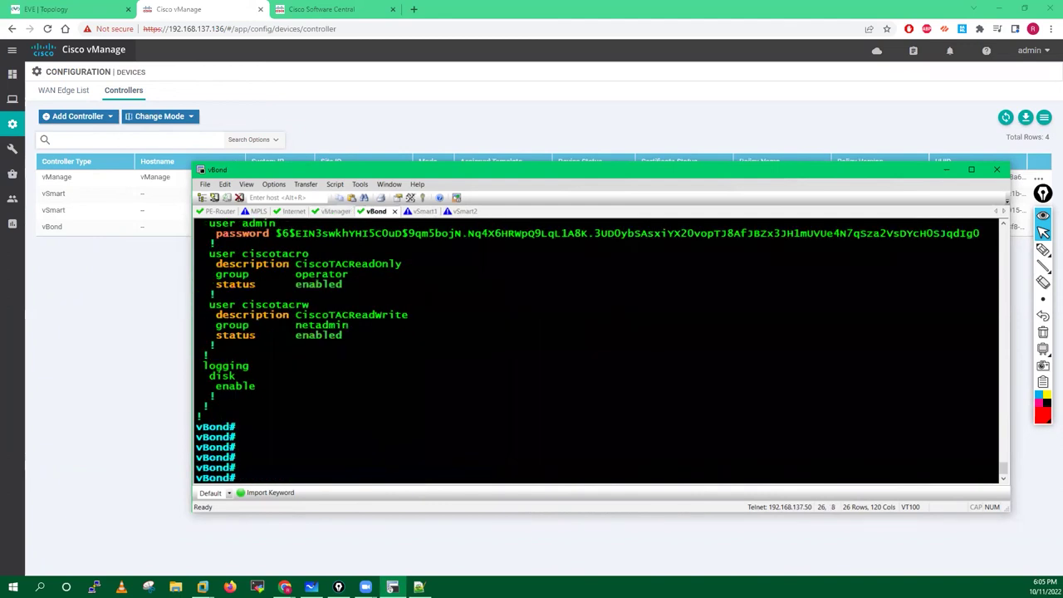
key(Return)
key(Return)
key(Return)
key(Return)
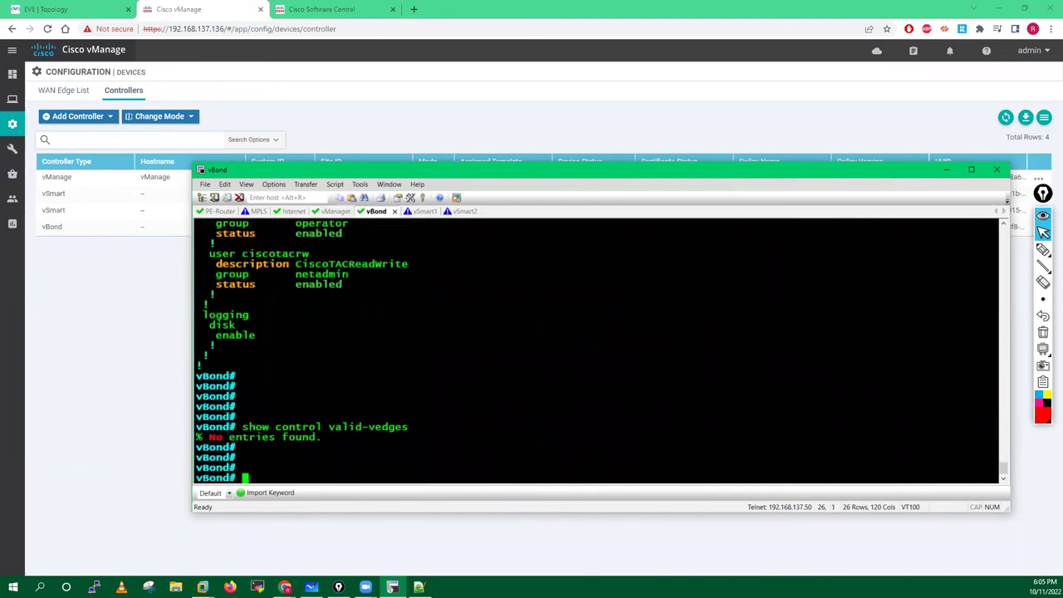
key(Return)
key(Return)
key(Return)
key(Return)
text(show )
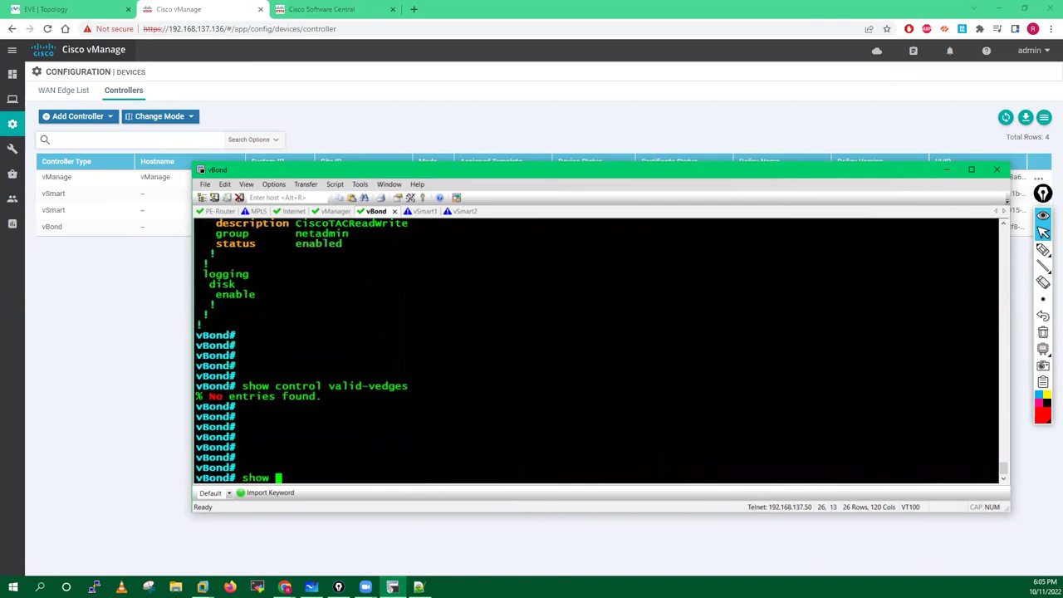
text(orchestrator com)
key(Tab)
key(BackSpace)
key(Tab)
key(BackSpace)
key(BackSpace)
key(BackSpace)
key(BackSpace)
key(BackSpace)
key(BackSpace)
key(BackSpace)
key(BackSpace)
key(BackSpace)
key(BackSpace)
key(BackSpace)
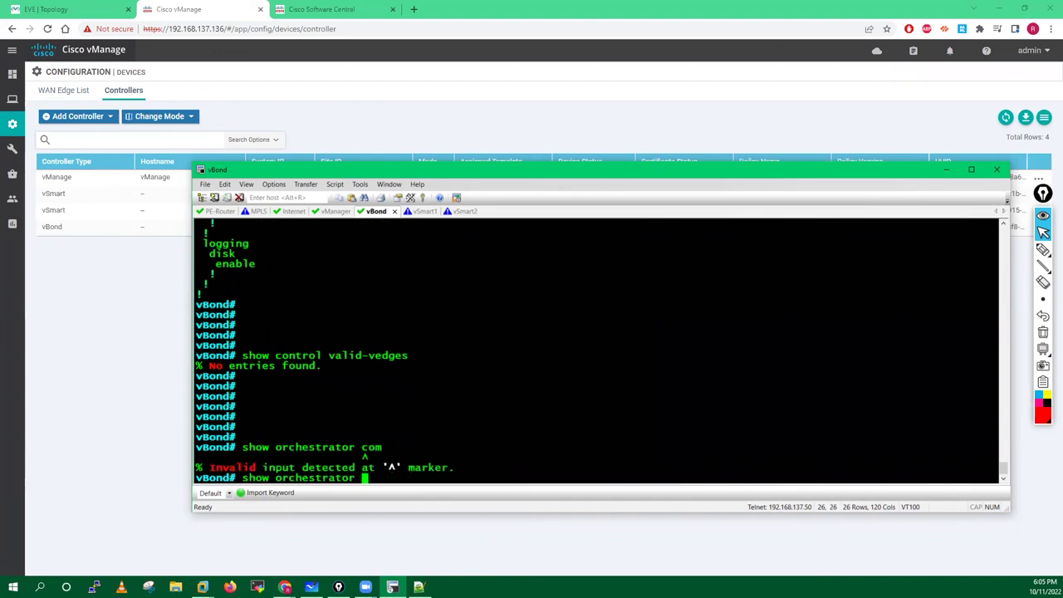
text(valid-vedges)
key(Return)
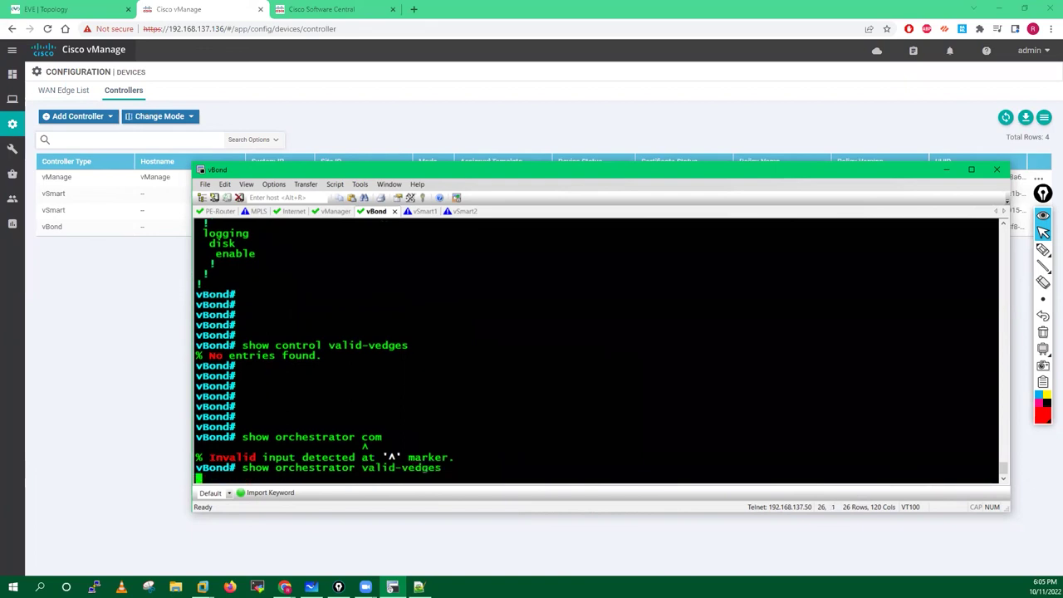
key(space)
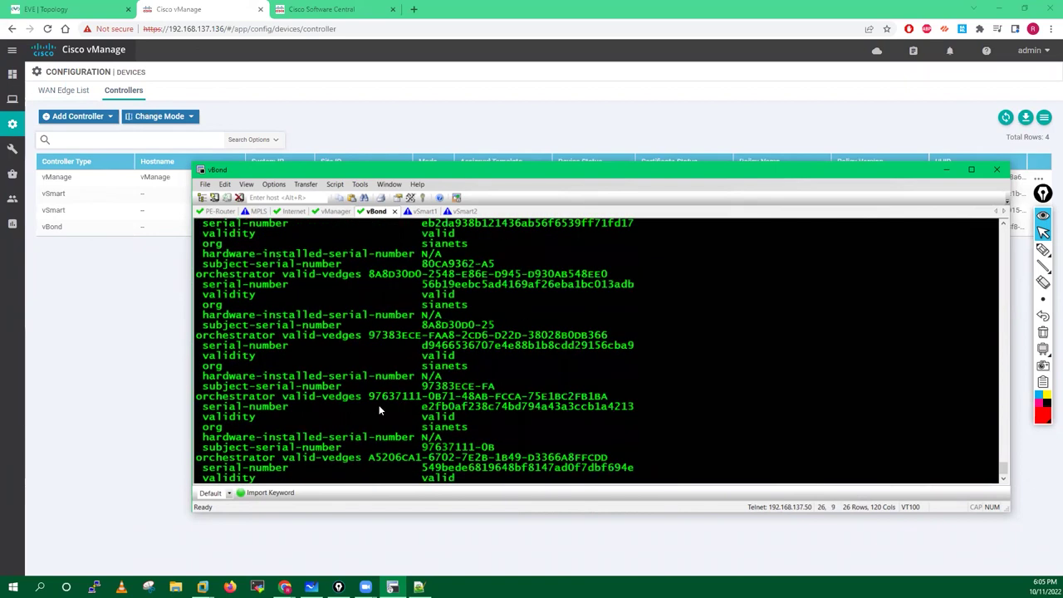
key(space)
key(space)
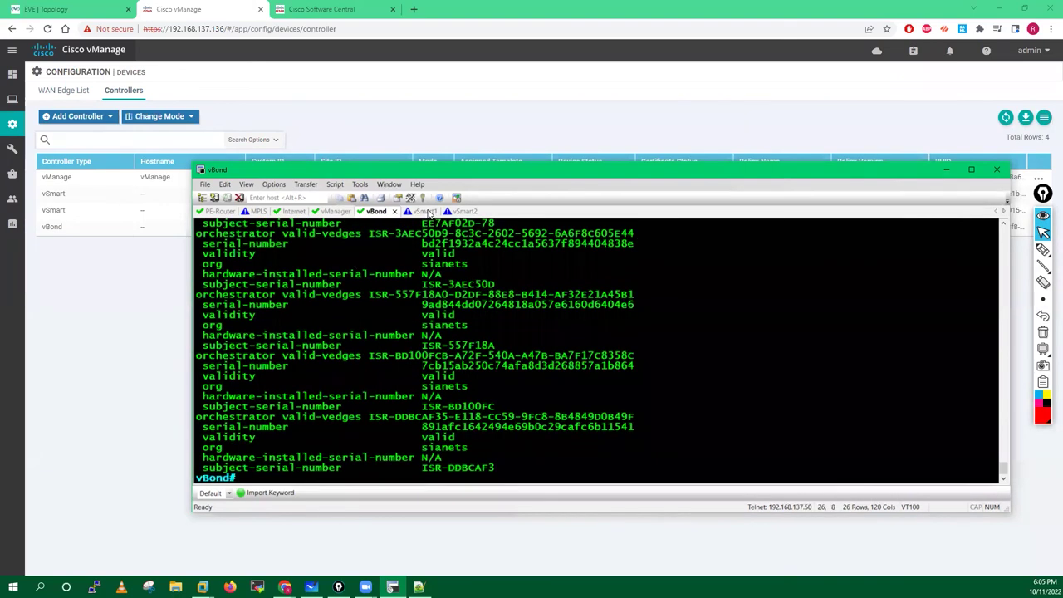
Step: On the vSmart1 session, enter admin as the login name
key(ctrl+Tab)
text(admin)
key(Return)
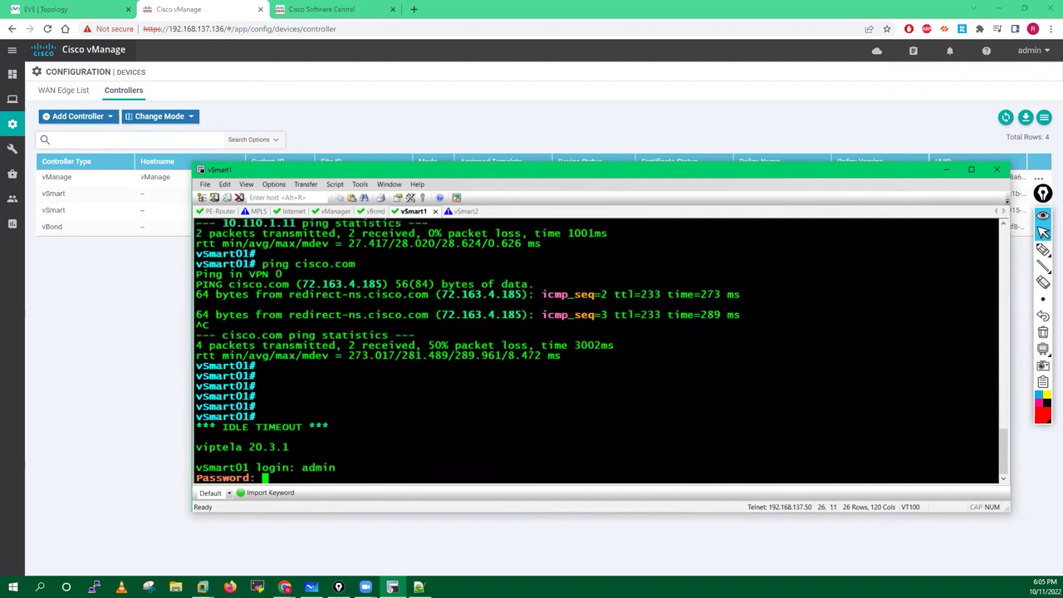
Step: Submit the password and run 'show control valid-vedges' on vSmart01
key(Return)
key(Return)
key(Return)
key(Return)
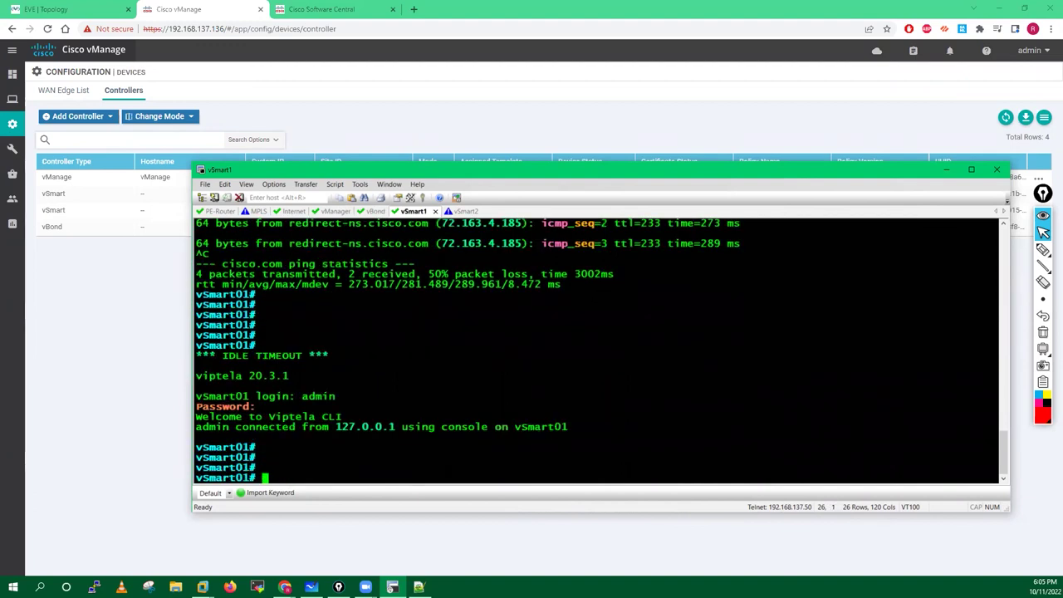
key(Return)
key(Return)
text(show co)
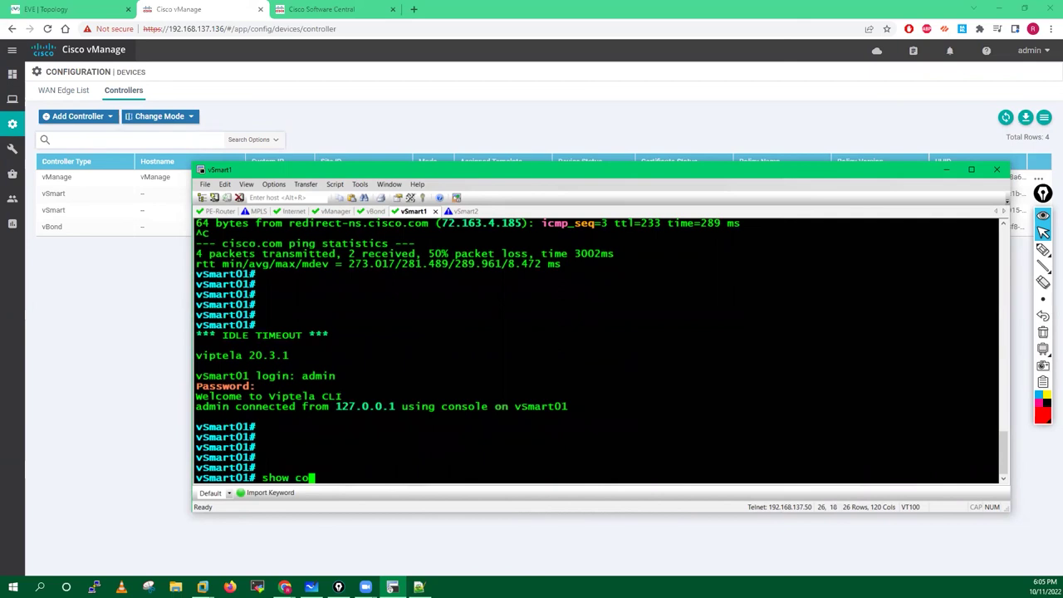
text(nt)
key(Tab)
text(t)
key(Tab)
text(va)
key(Tab)
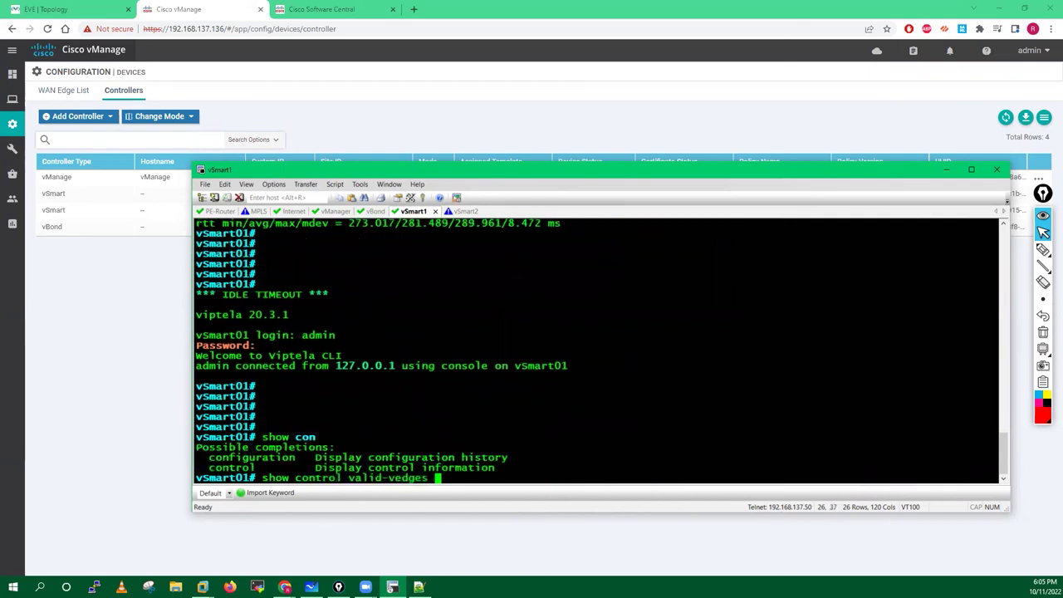
key(Return)
Step: Page through vSmart01's valid-vedges entries for org sianets, then return to the Controllers page
key(space)
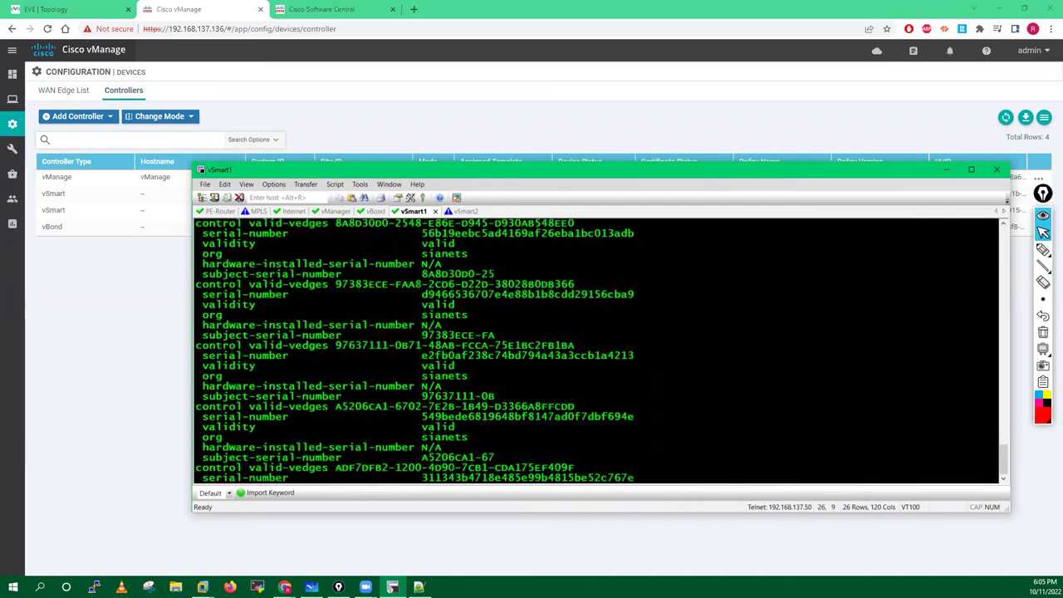
key(space)
key(space)
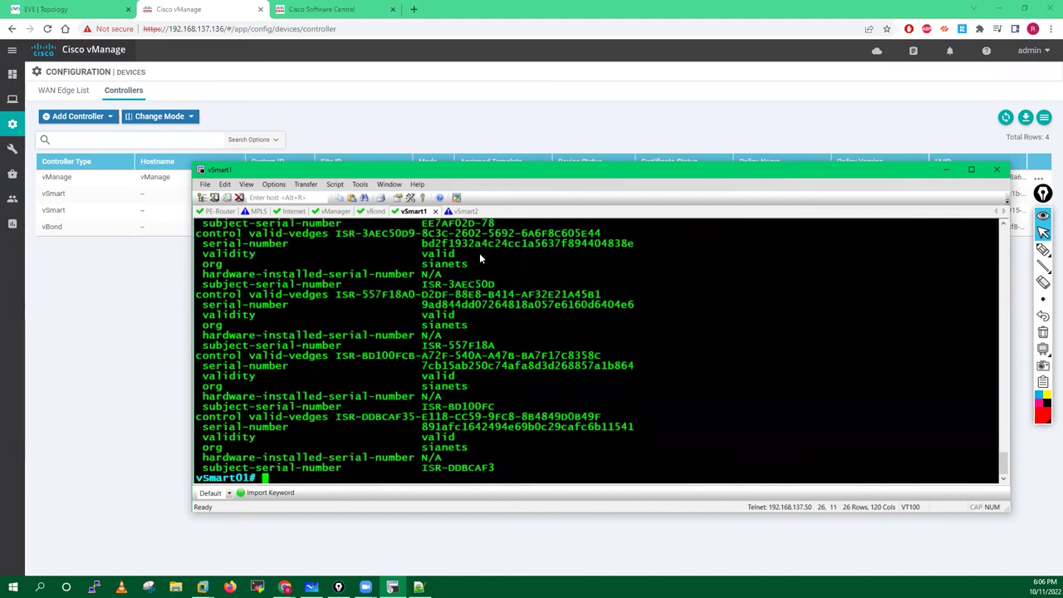
click(254, 124)
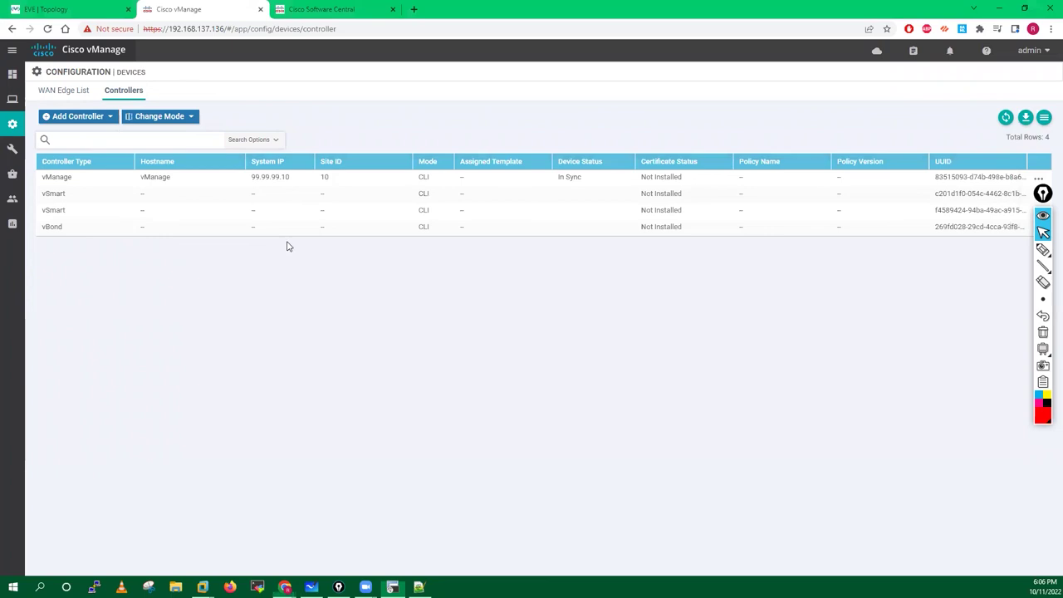